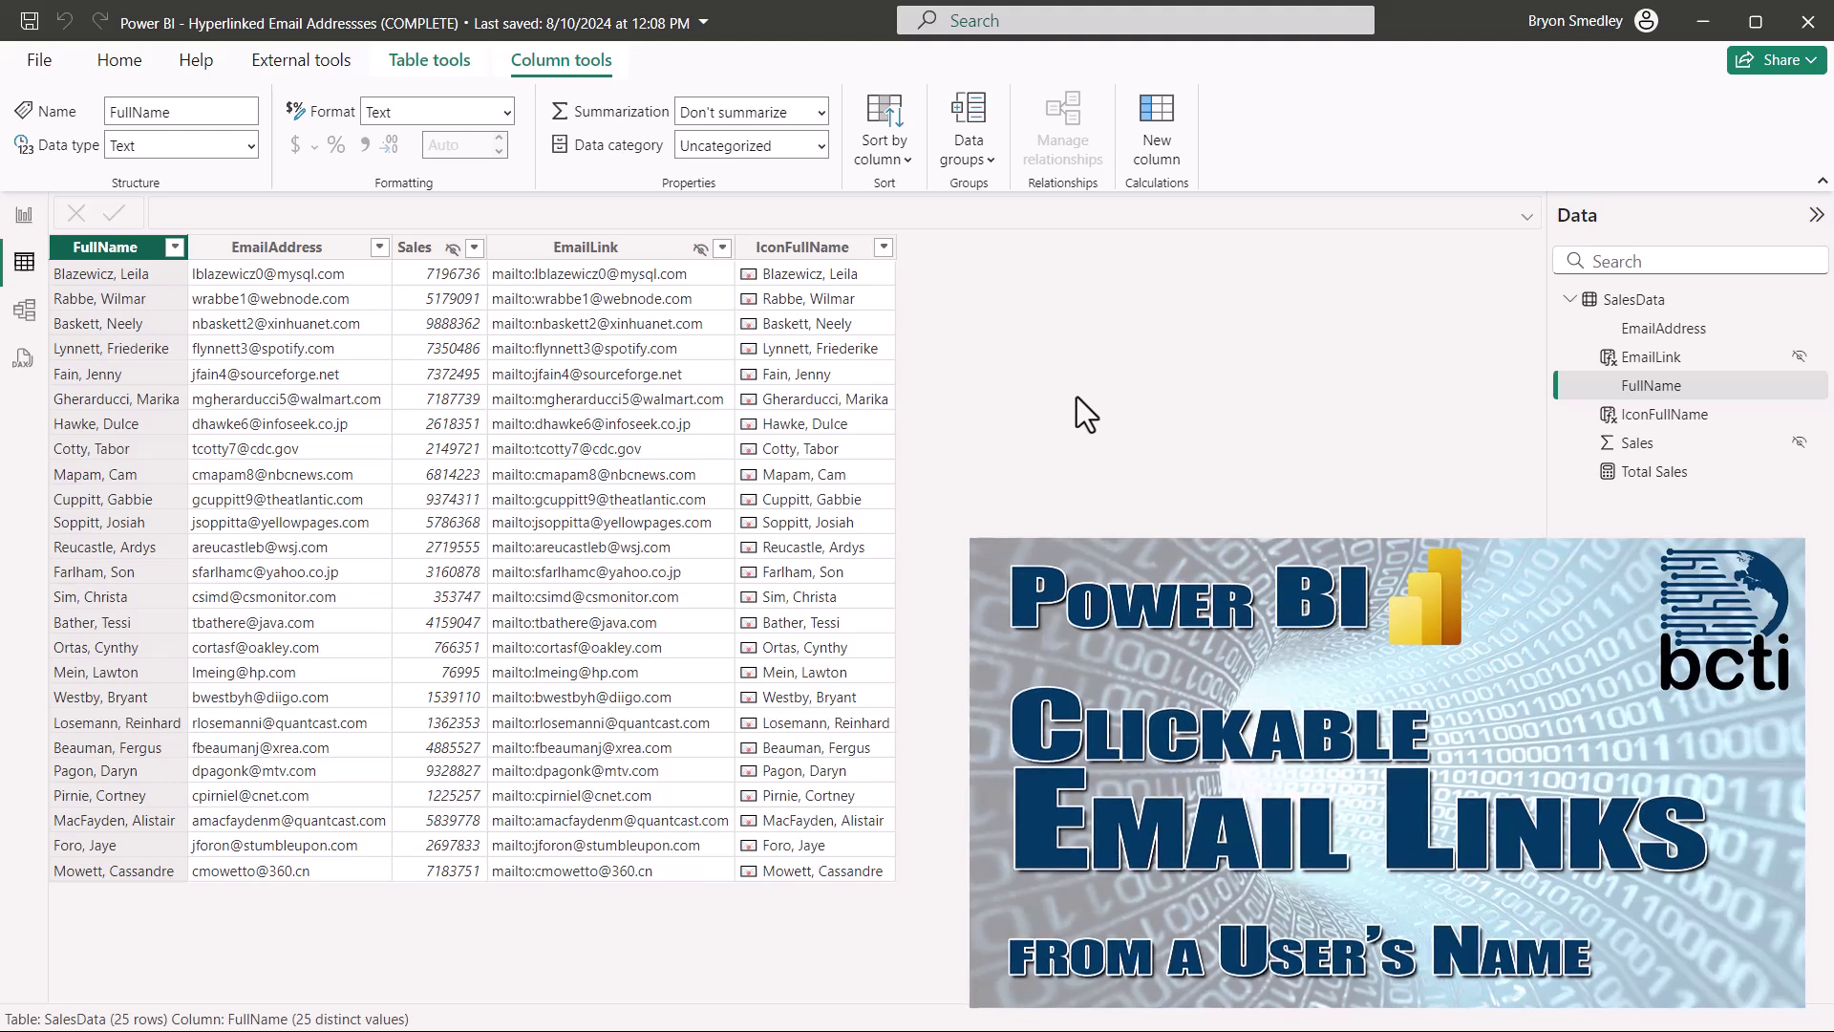
Step: Inspect the EmailLink column formula, then open a salesperson's pre-filled sales email from their name
{"action": "left_click", "coordinate": [647, 252]}
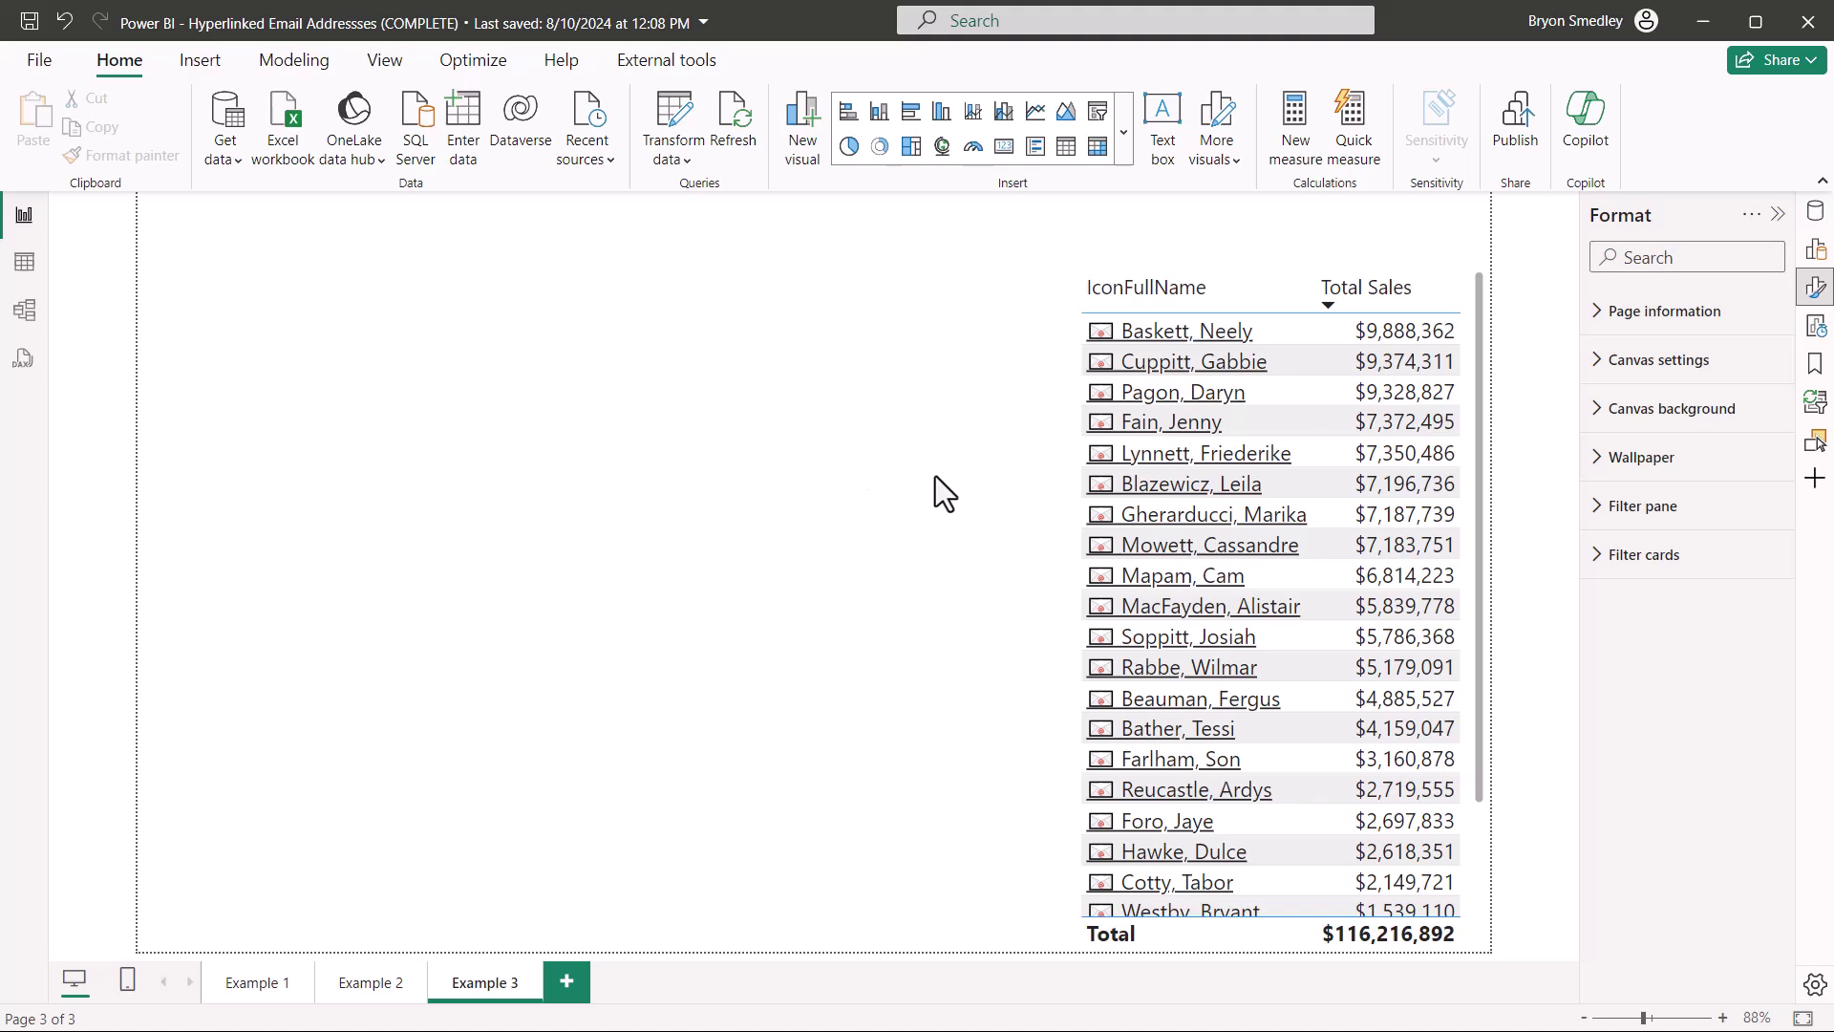
{"action": "left_click", "coordinate": [1166, 487]}
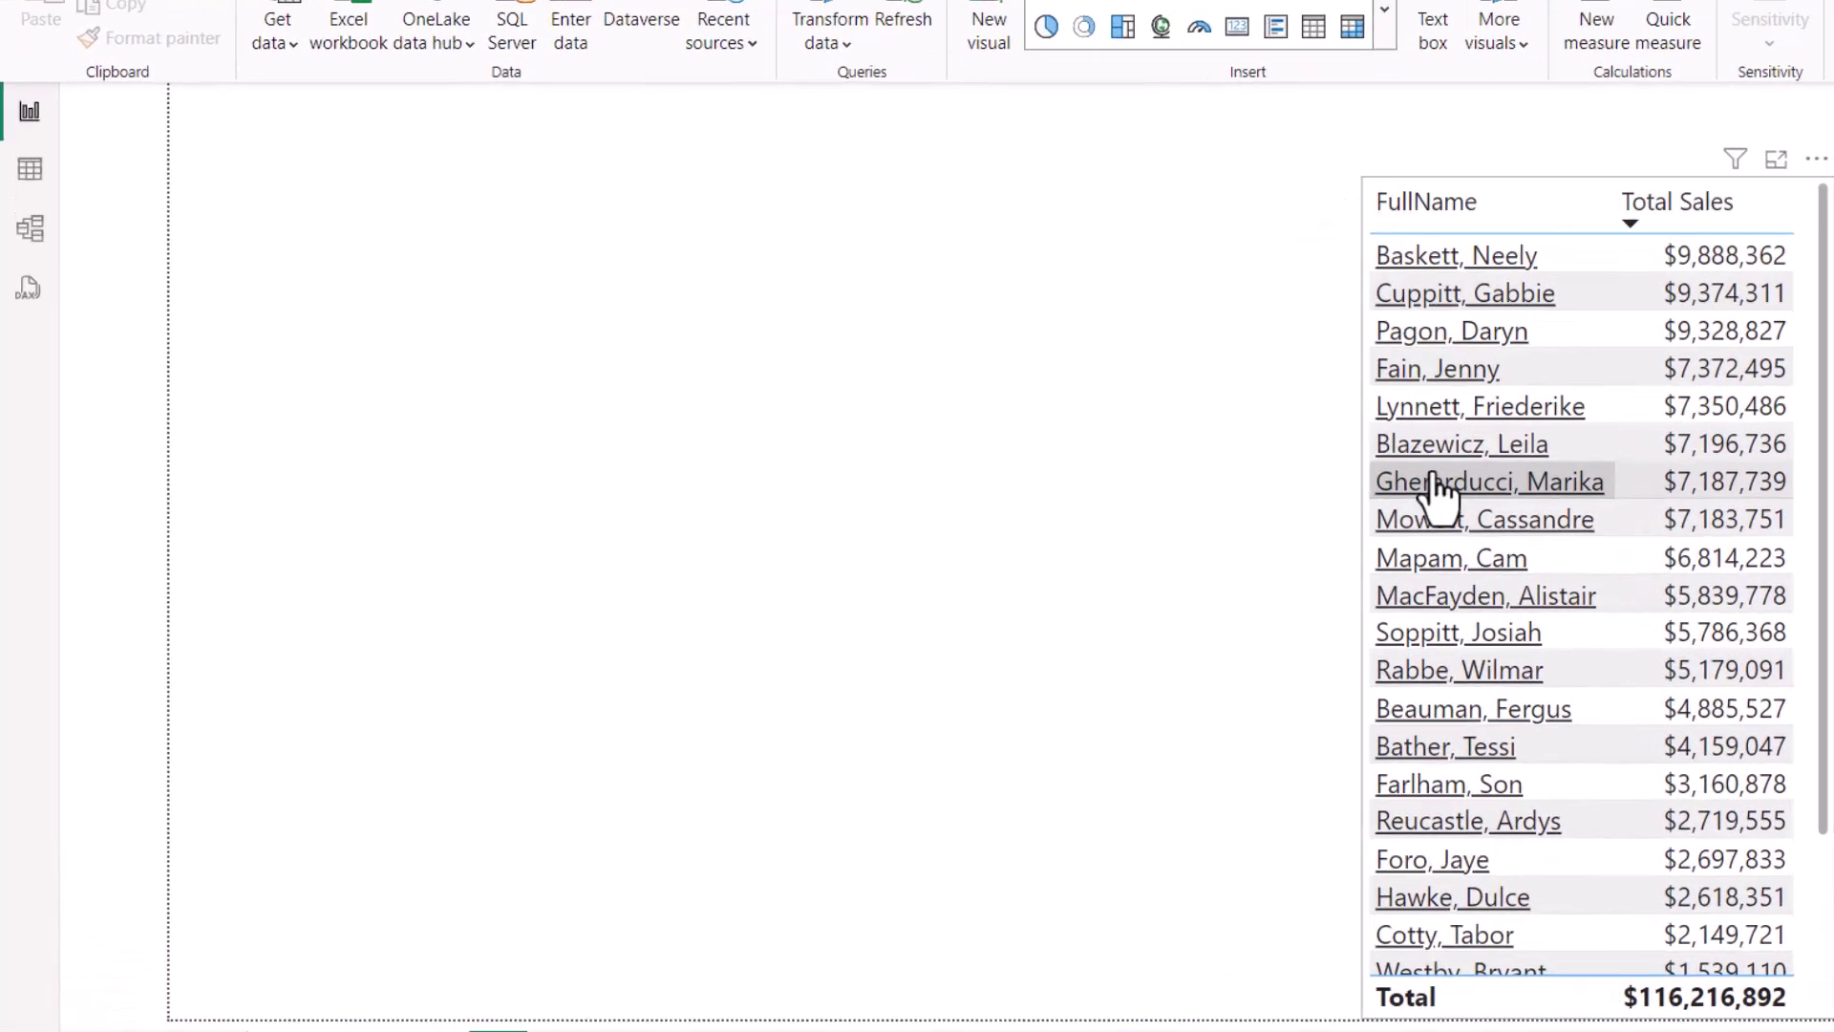
{"action": "left_click", "coordinate": [1161, 515]}
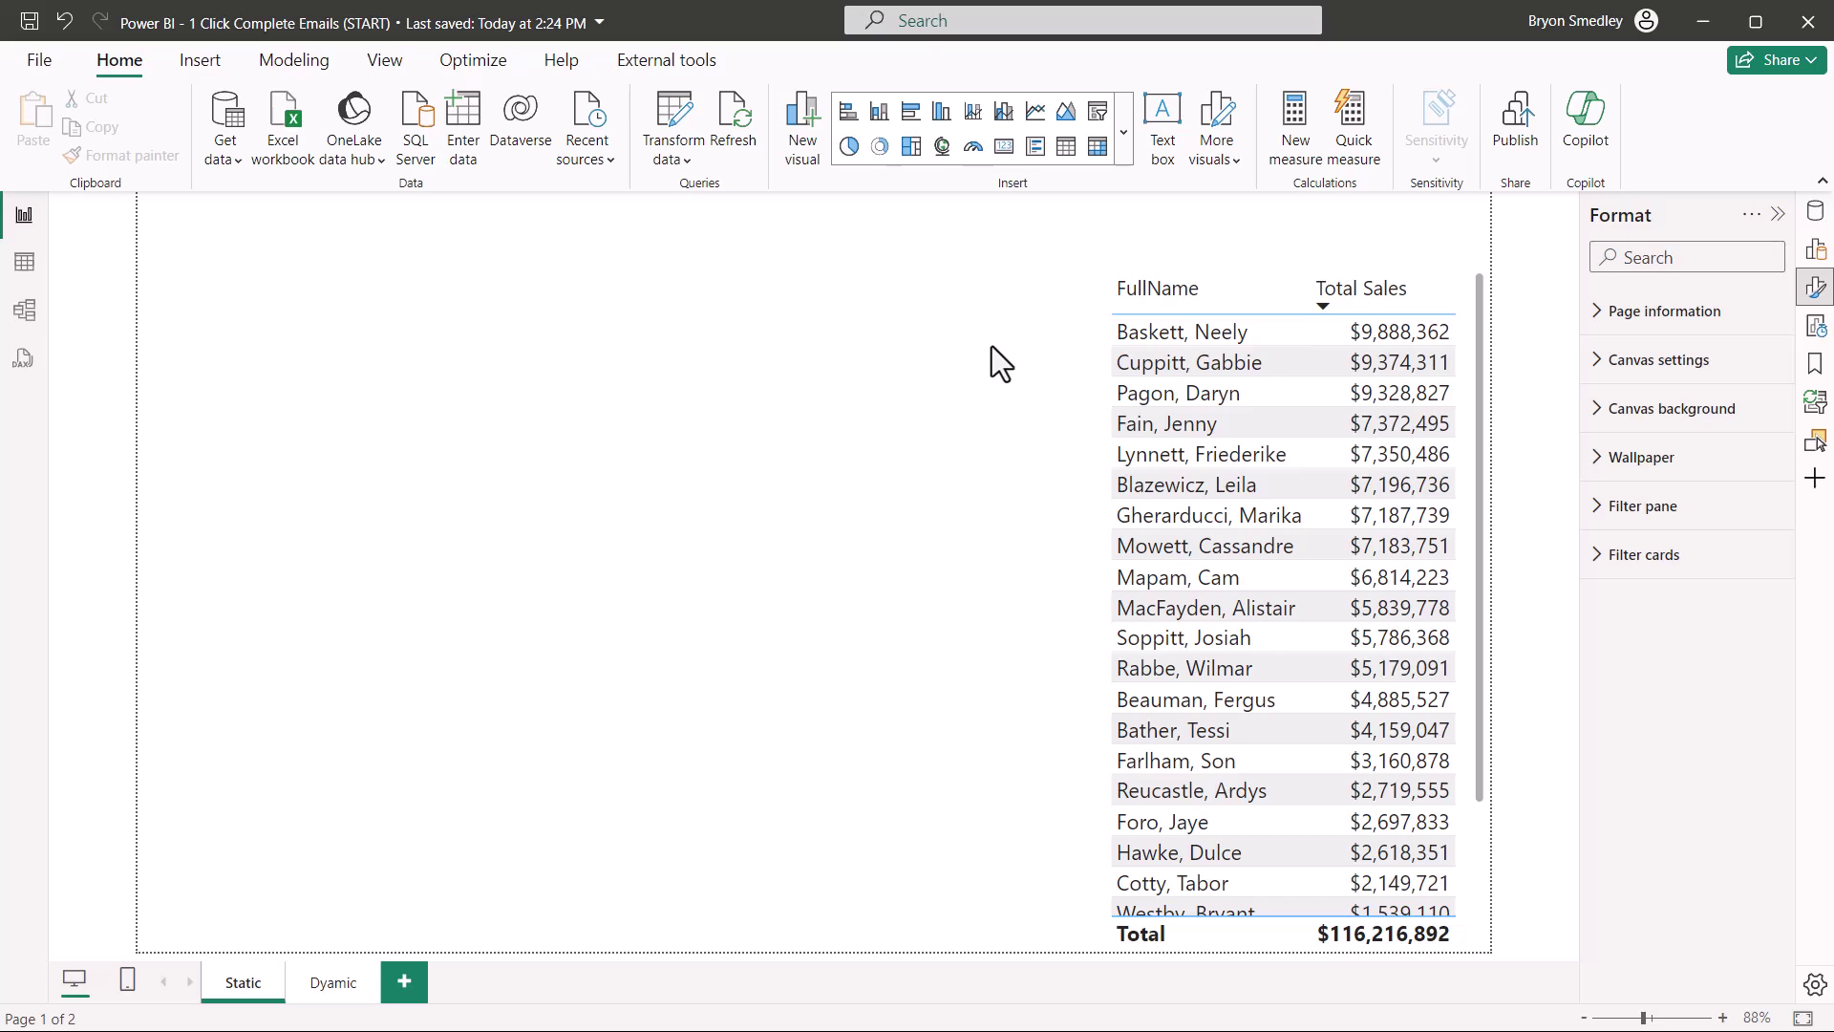
Step: Switch to the SalesData table view and inspect the FullName and currency-formatted Sales columns
{"action": "left_click", "coordinate": [25, 264]}
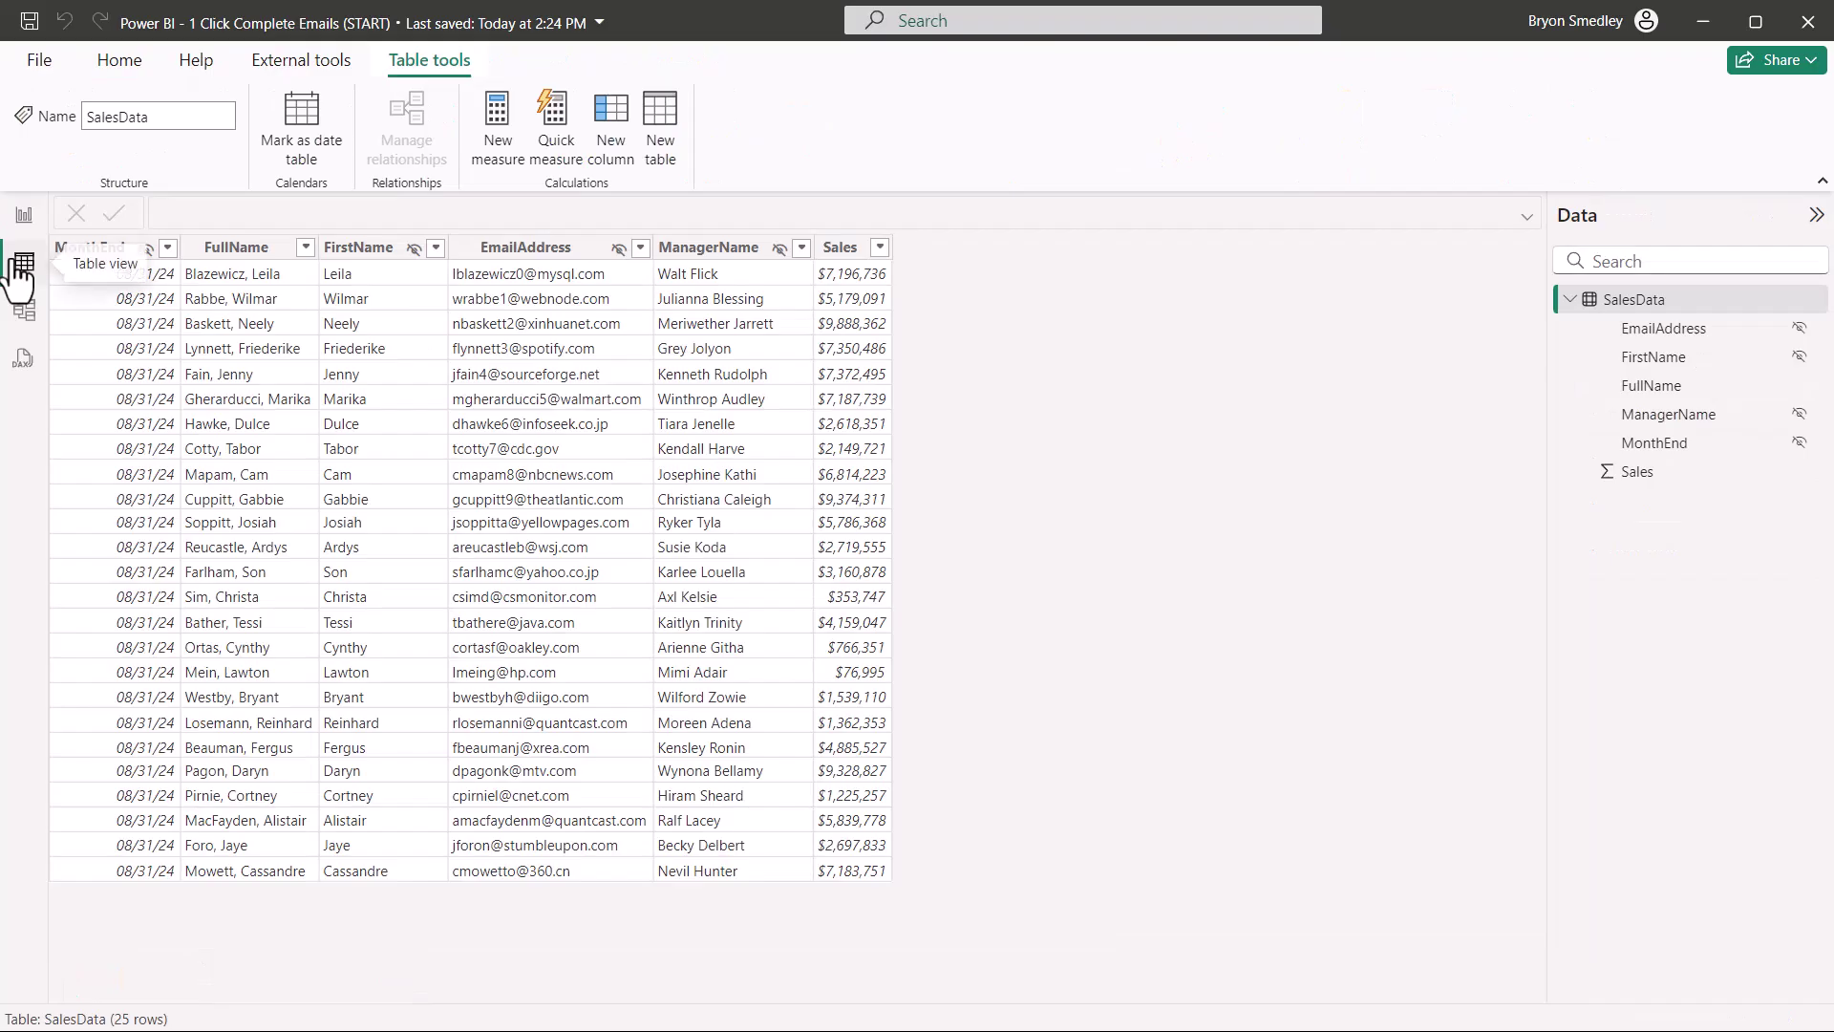
{"action": "left_click", "coordinate": [256, 260]}
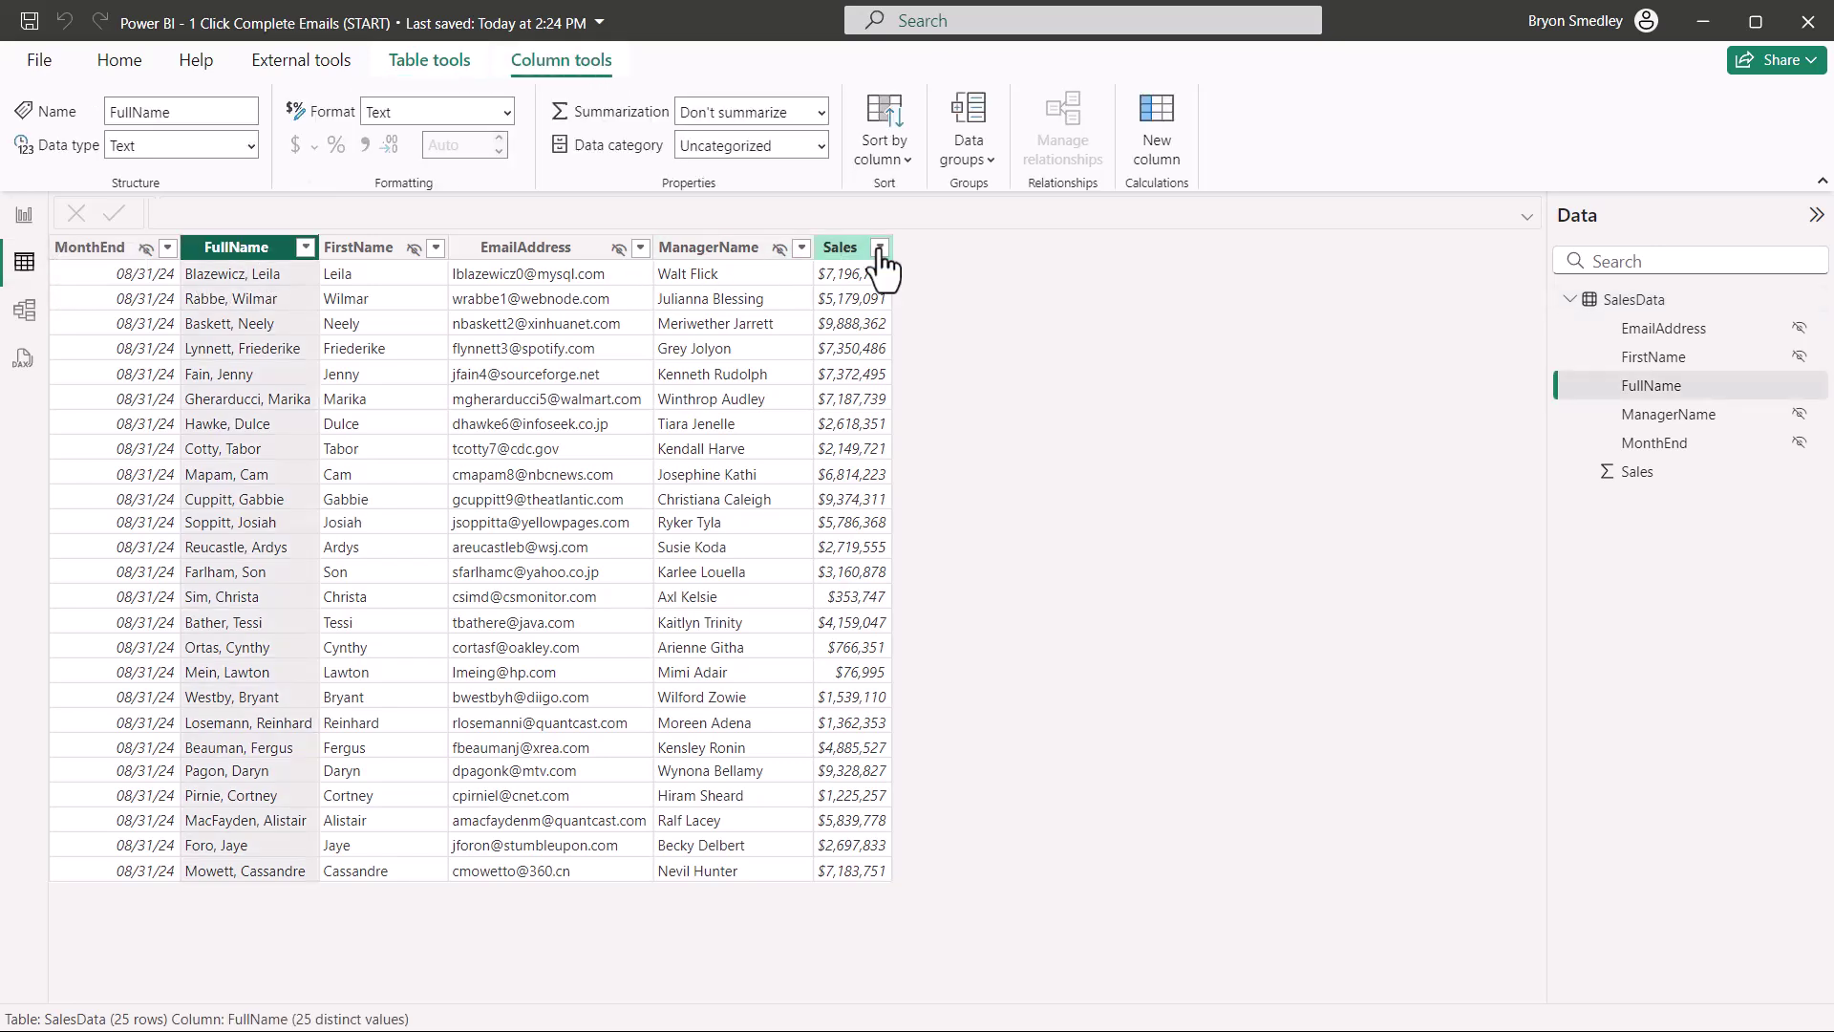
{"action": "left_click", "coordinate": [842, 250]}
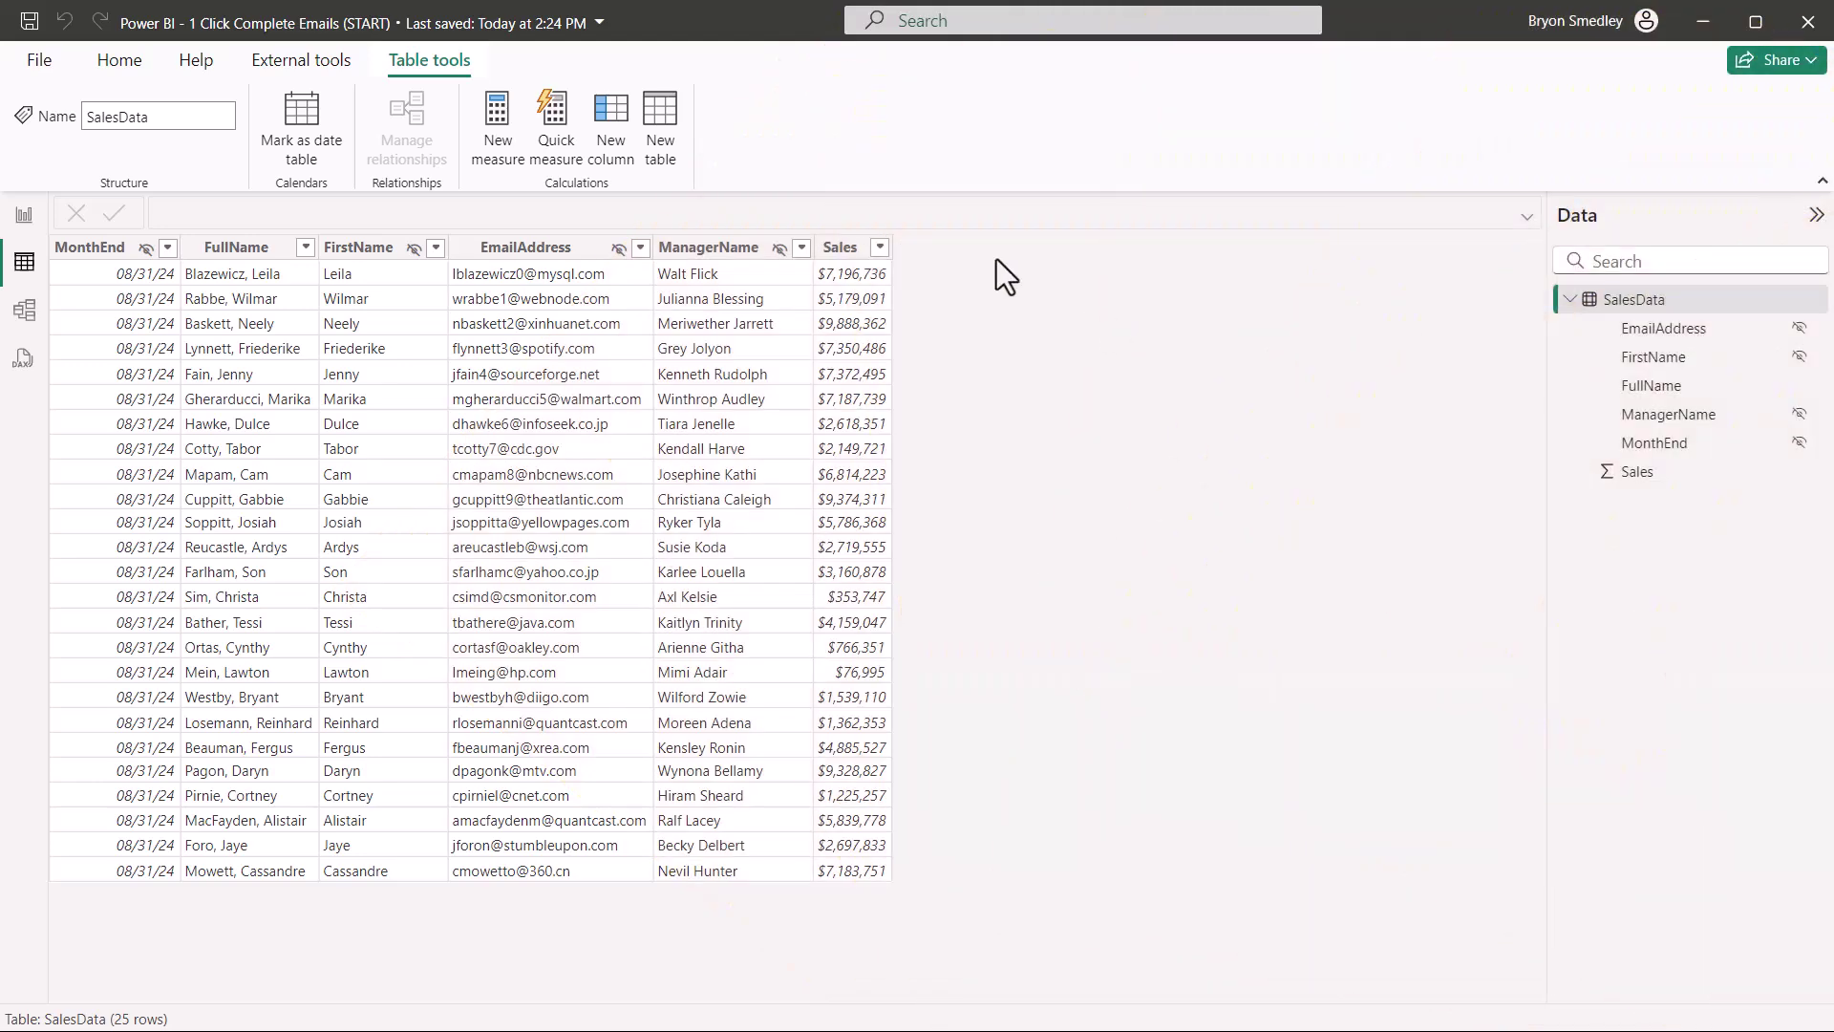
Step: Start column EmailNotice(Static) = "mailto:" & 'SalesData'[EmailAddress] & "?subject=Latest Sales Info
{"action": "left_click", "coordinate": [606, 113]}
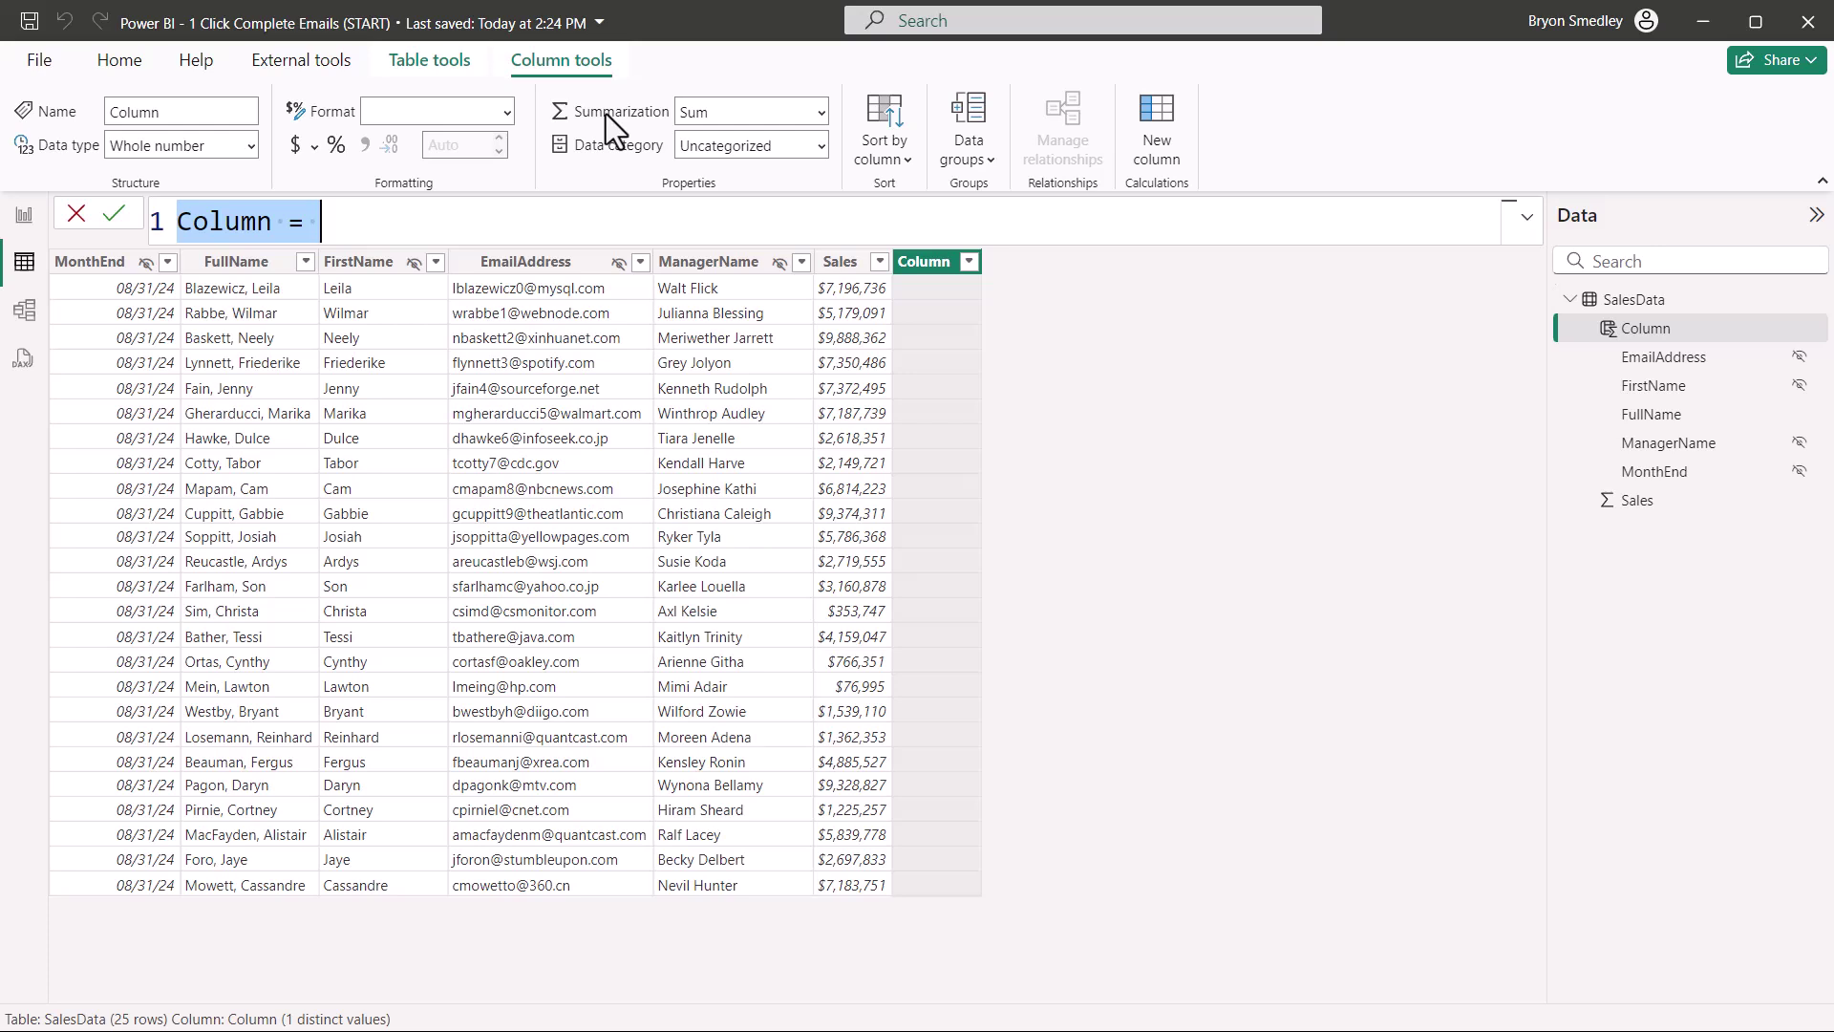
{"action": "type", "text": "EmailNotice(Static) ="}
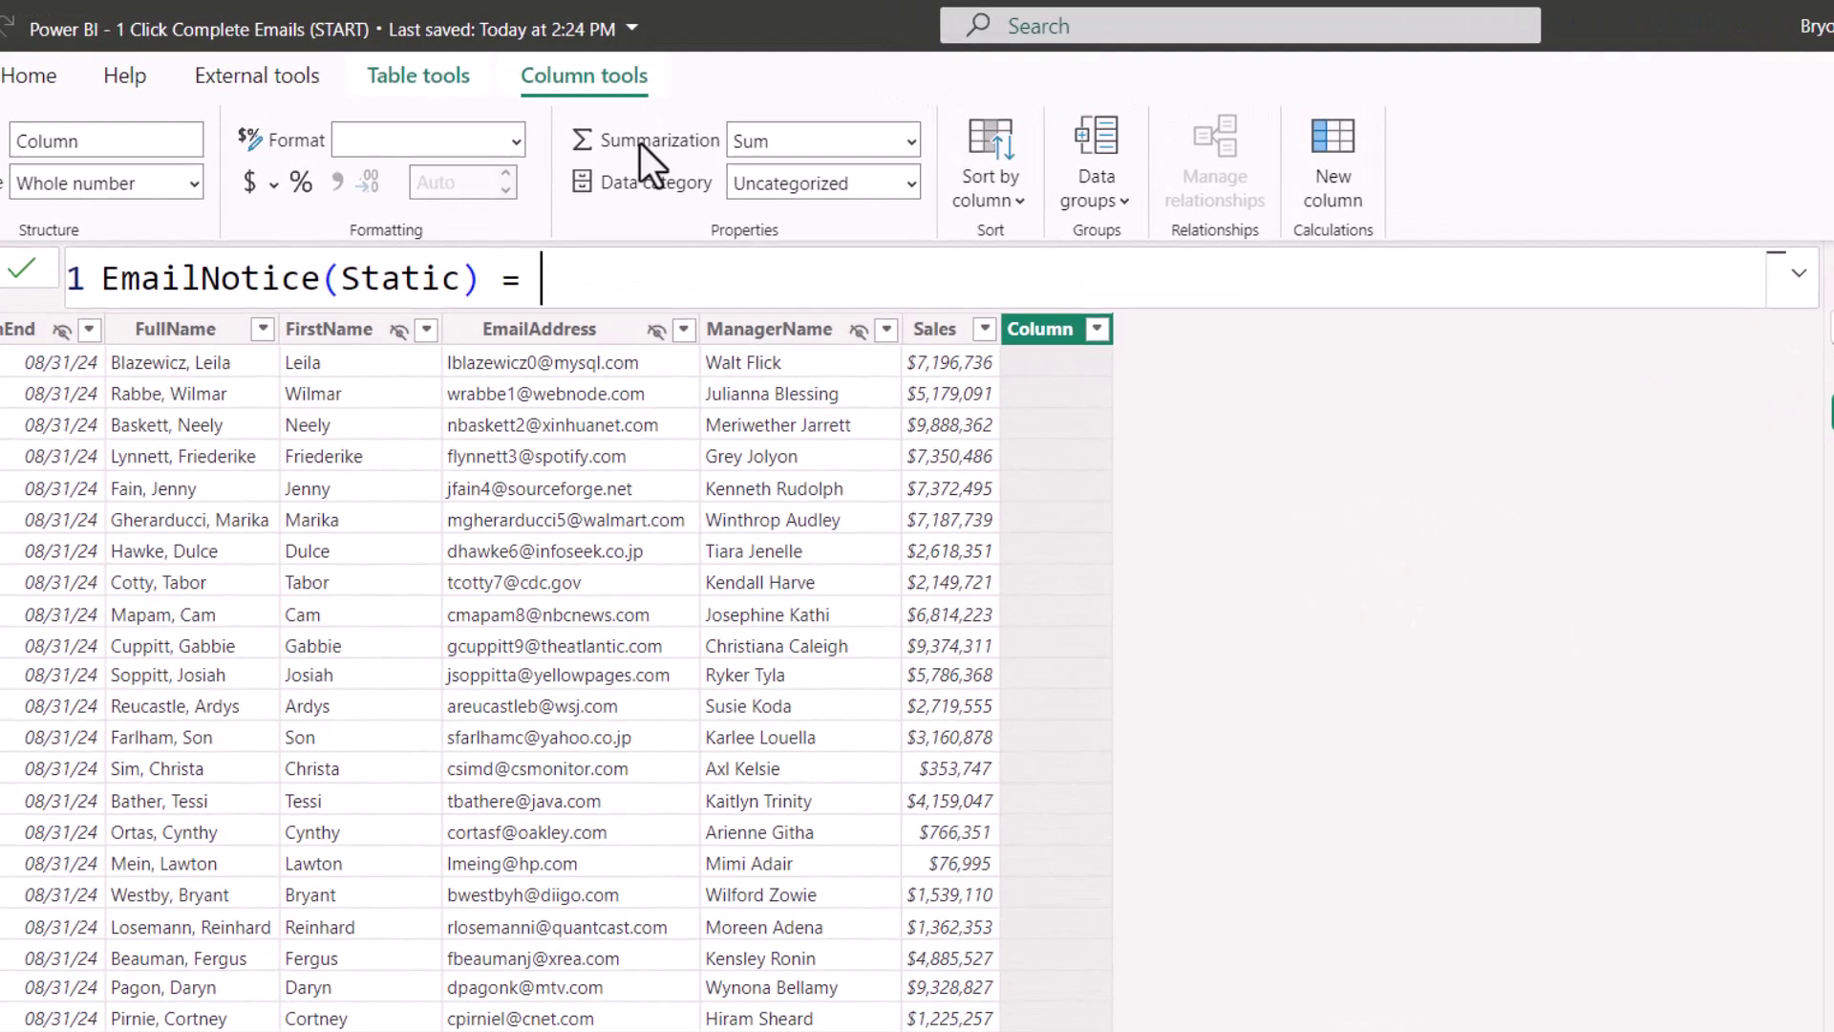
{"action": "type", "text": "\"mailto:"}
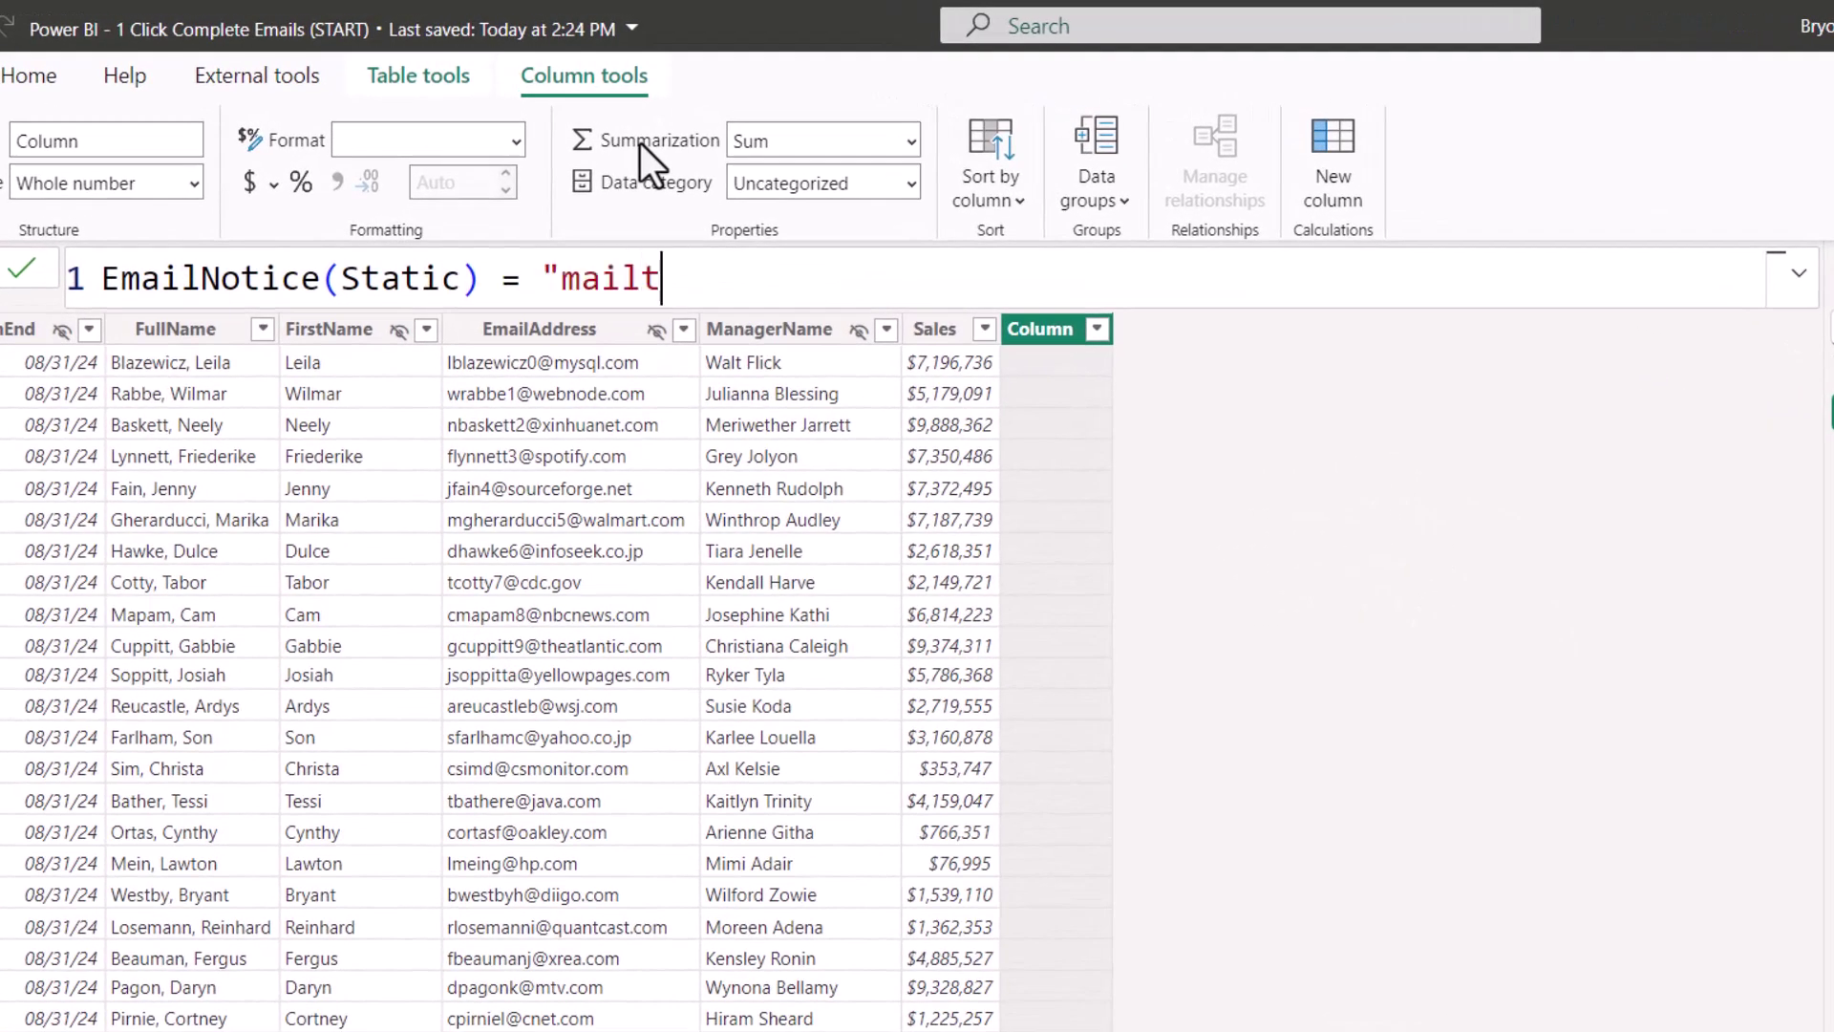
{"action": "type", "text": "\" & '"}
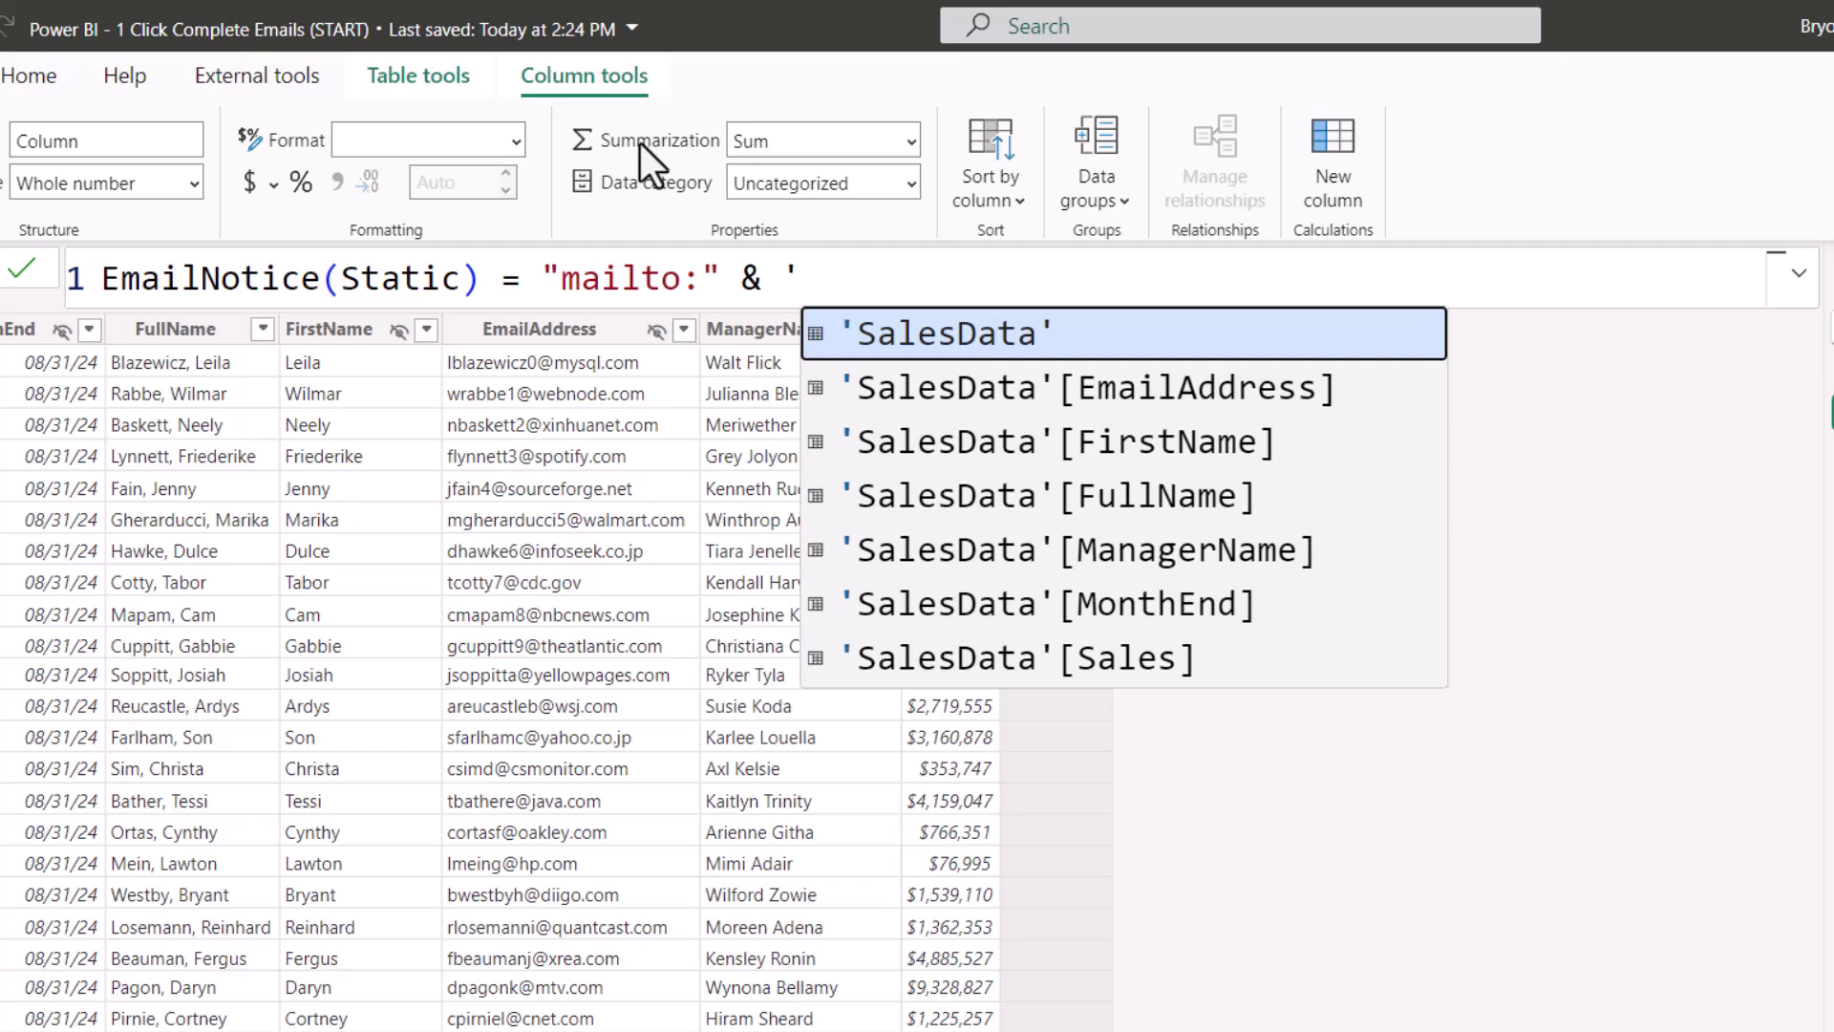
{"action": "key", "text": "Down"}
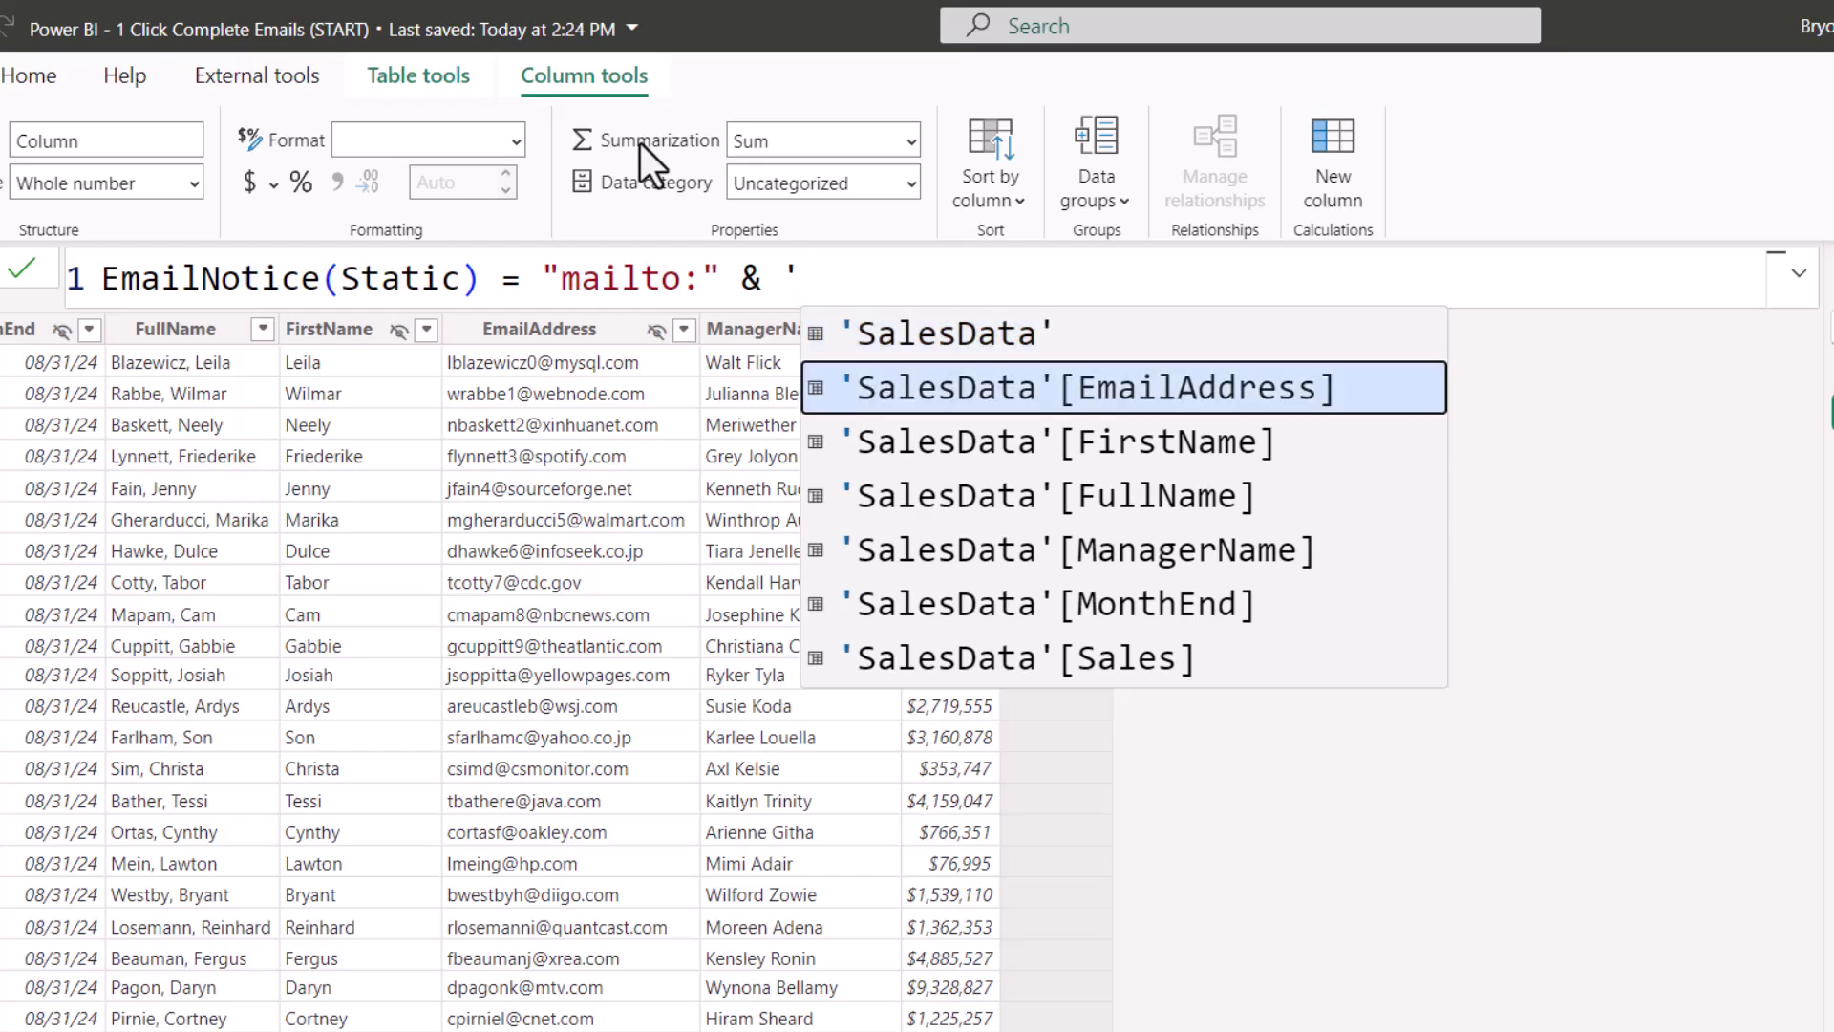
{"action": "key", "text": "Tab"}
{"action": "type", "text": "& "}
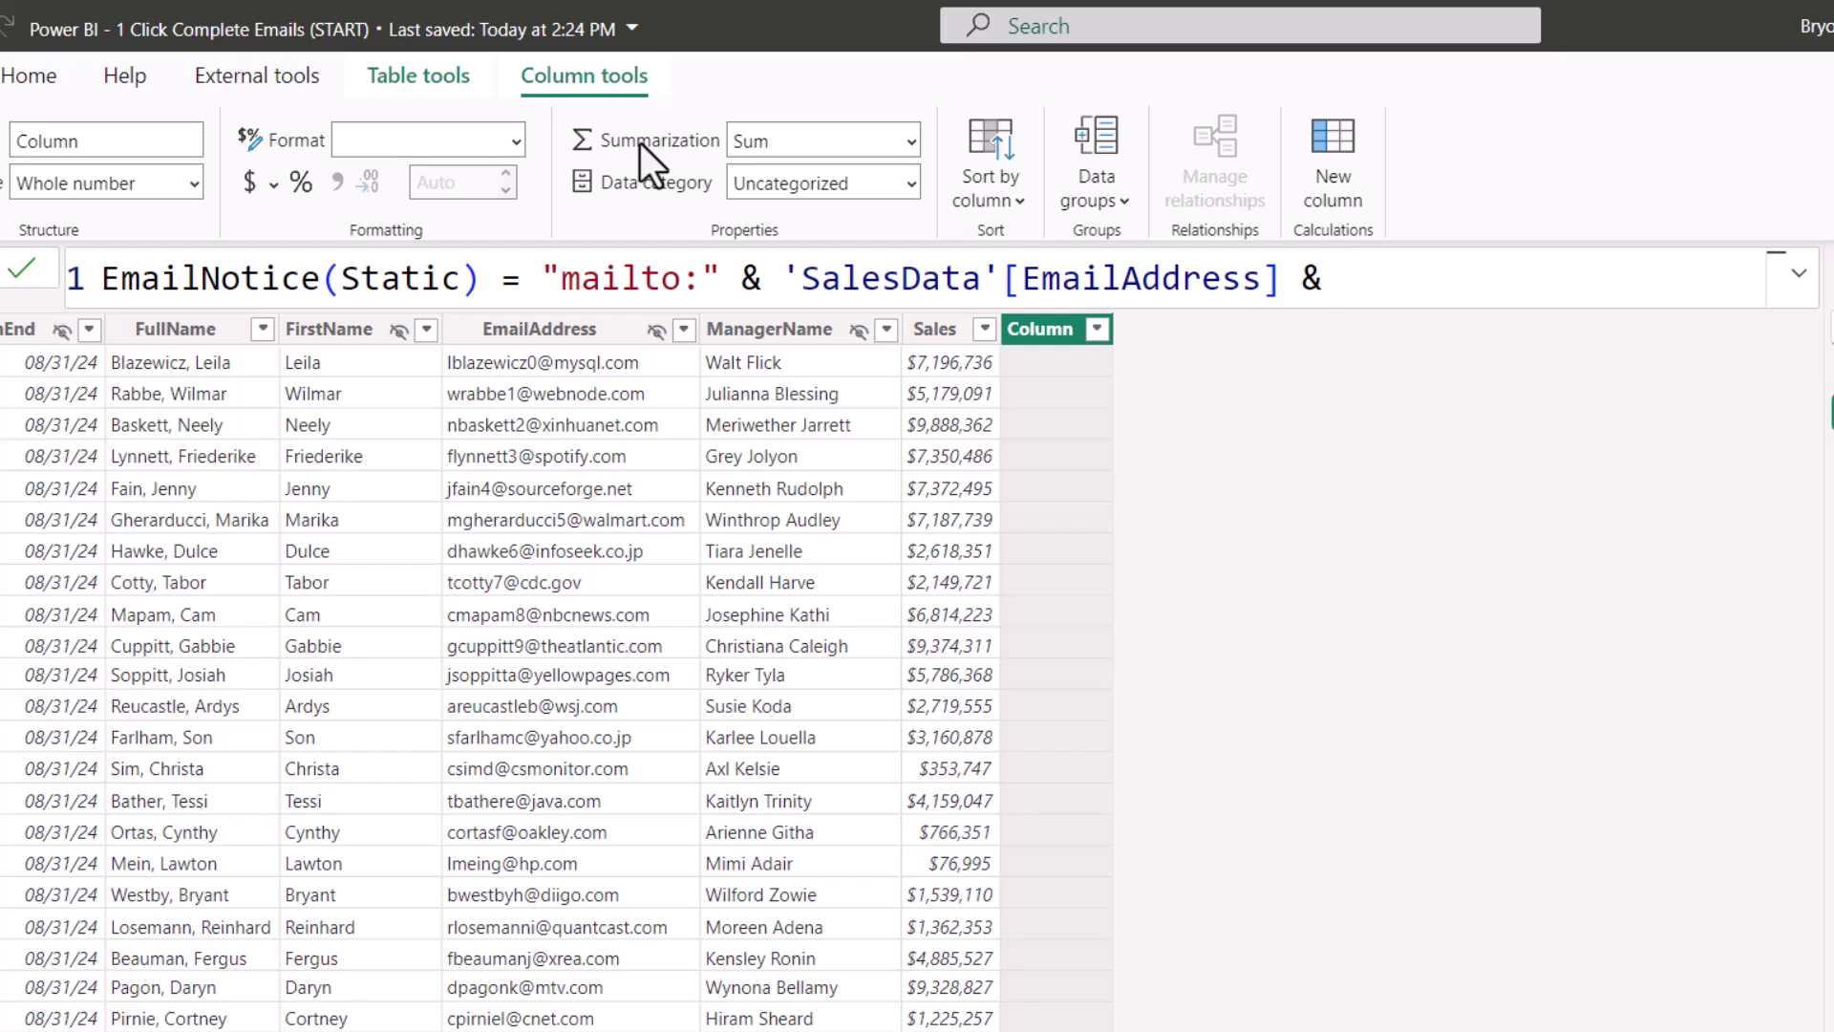
{"action": "type", "text": "\"?subject="}
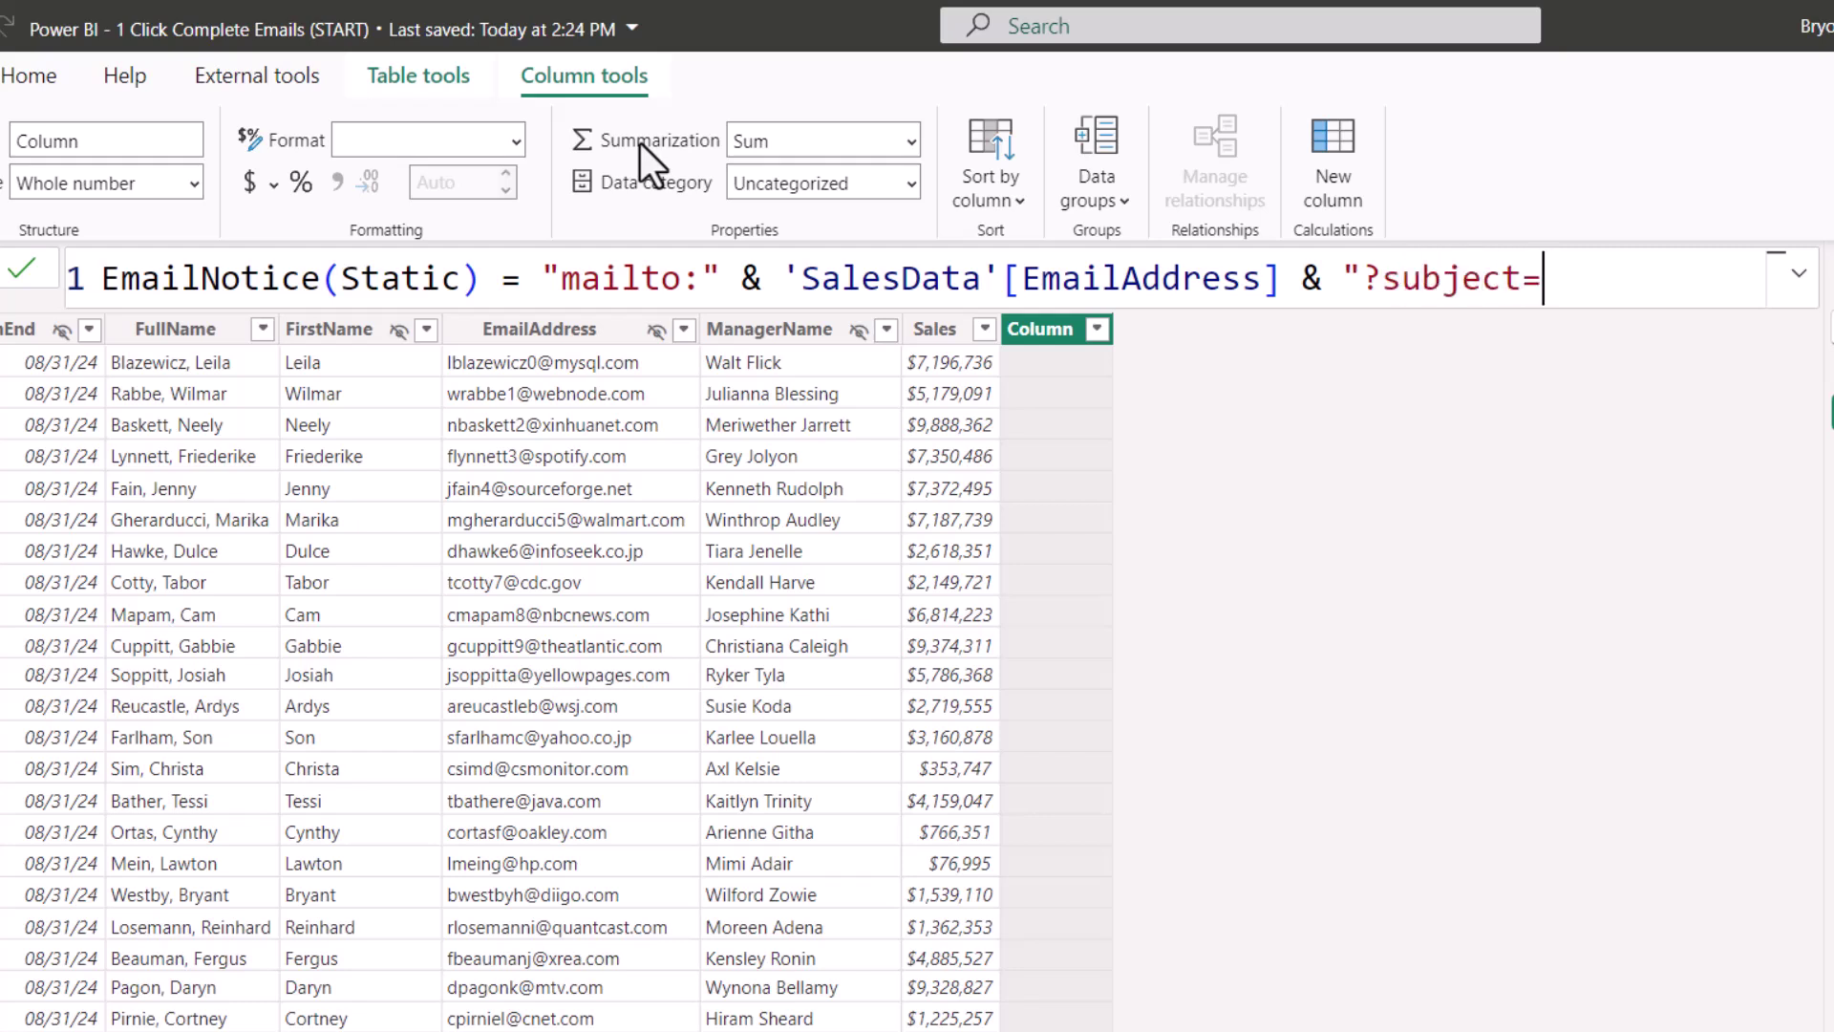
{"action": "type", "text": "Latest Sales Info"}
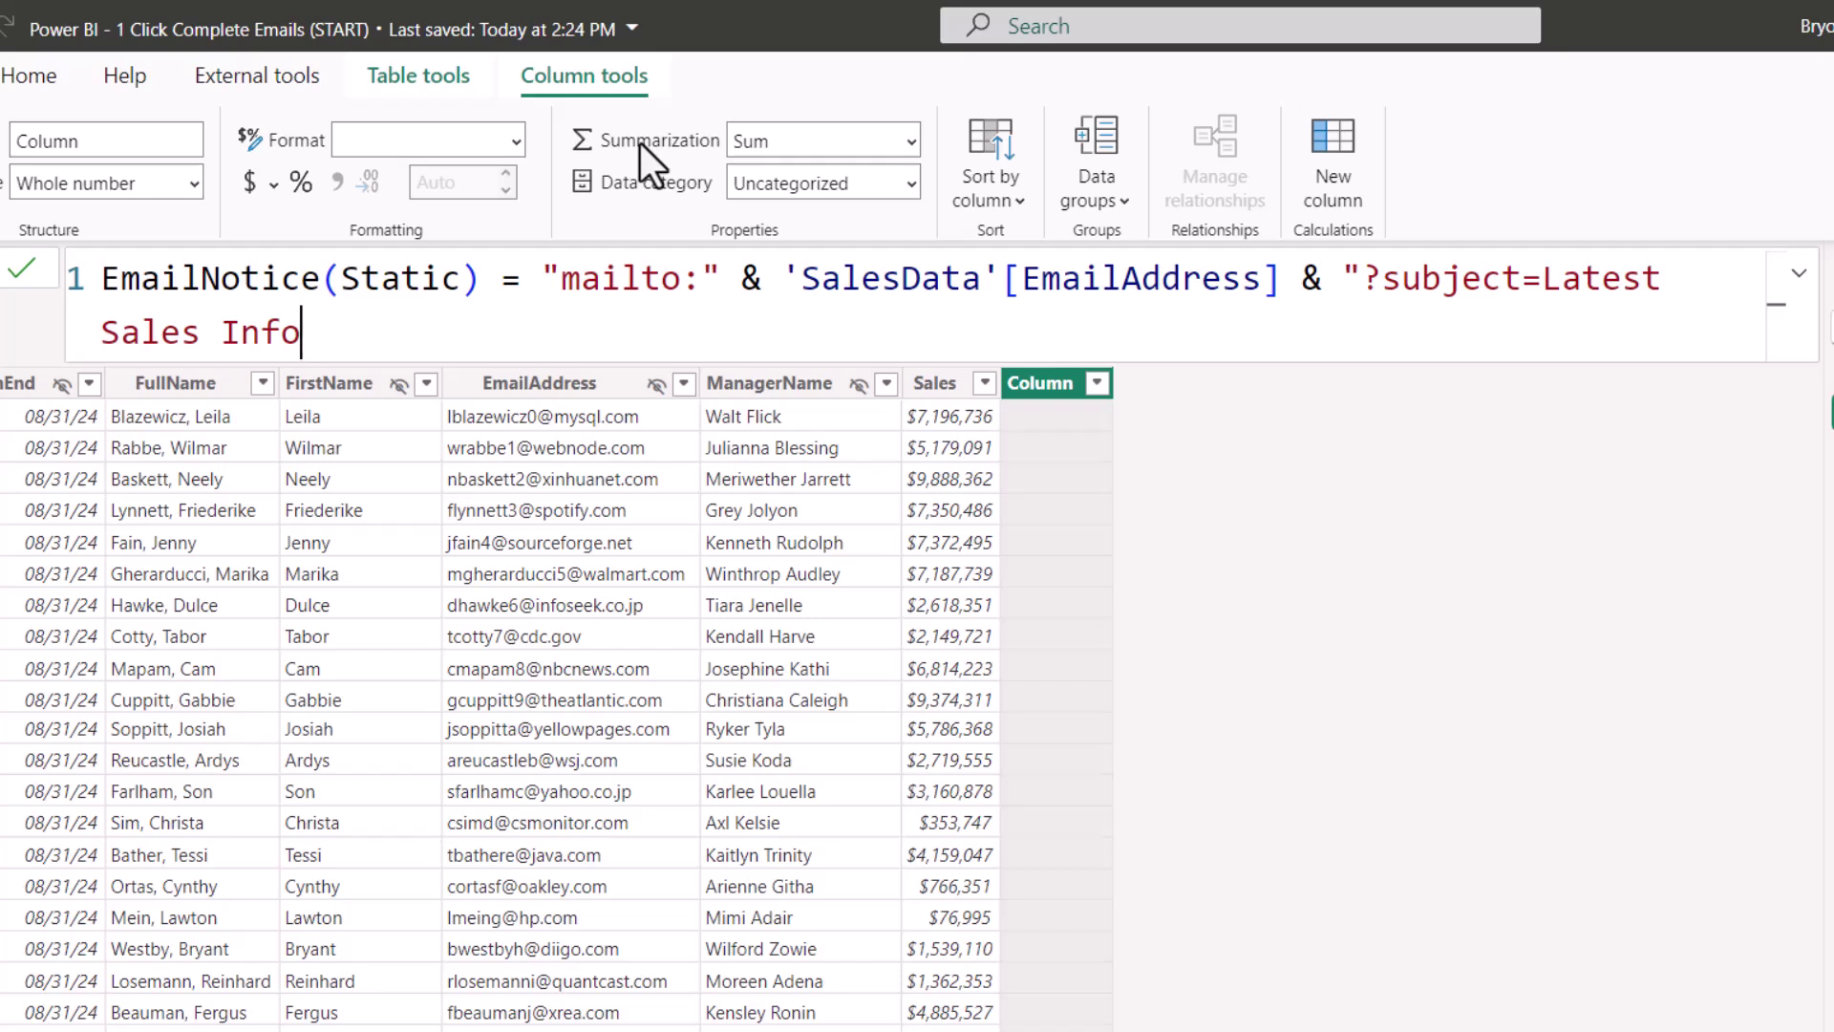
Step: Append body 'Hello,', two %0D%0A line breaks, 'Your Monthly Sales totaled to' the Sales value, and a period
{"action": "type", "text": "&body="}
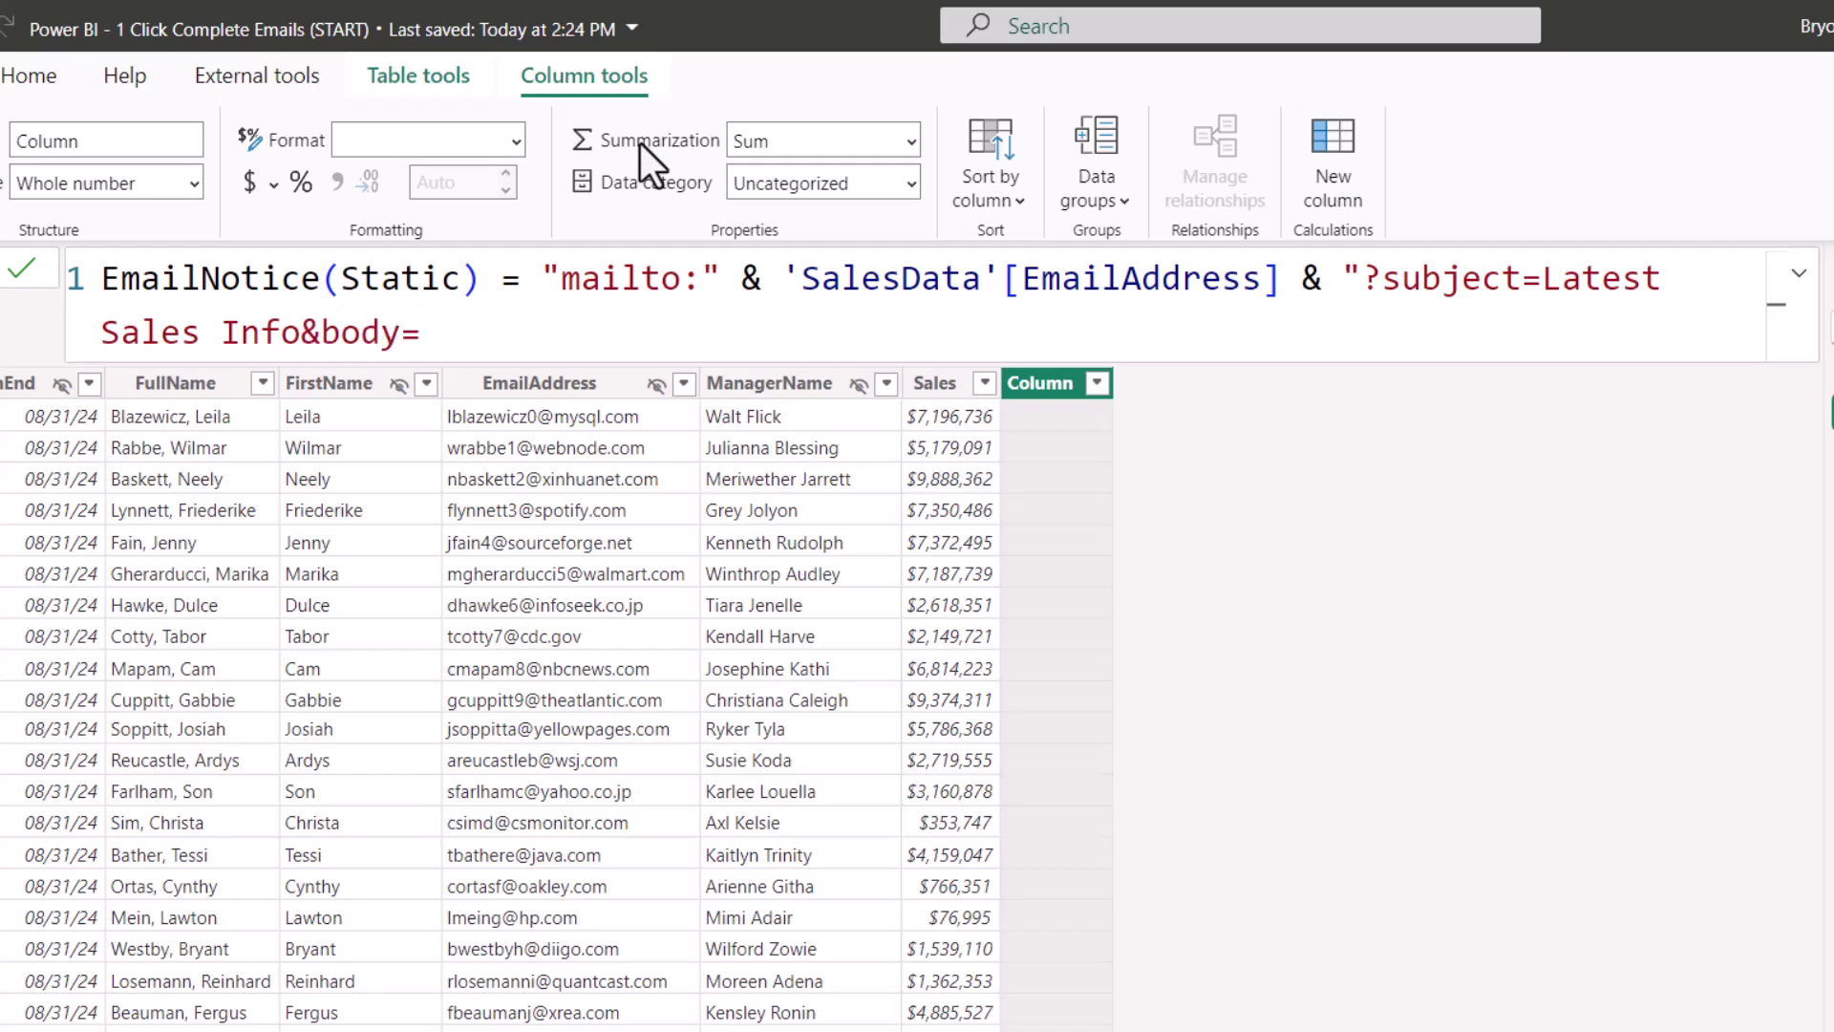
{"action": "type", "text": "Hello,"}
{"action": "type", "text": "%0D%"}
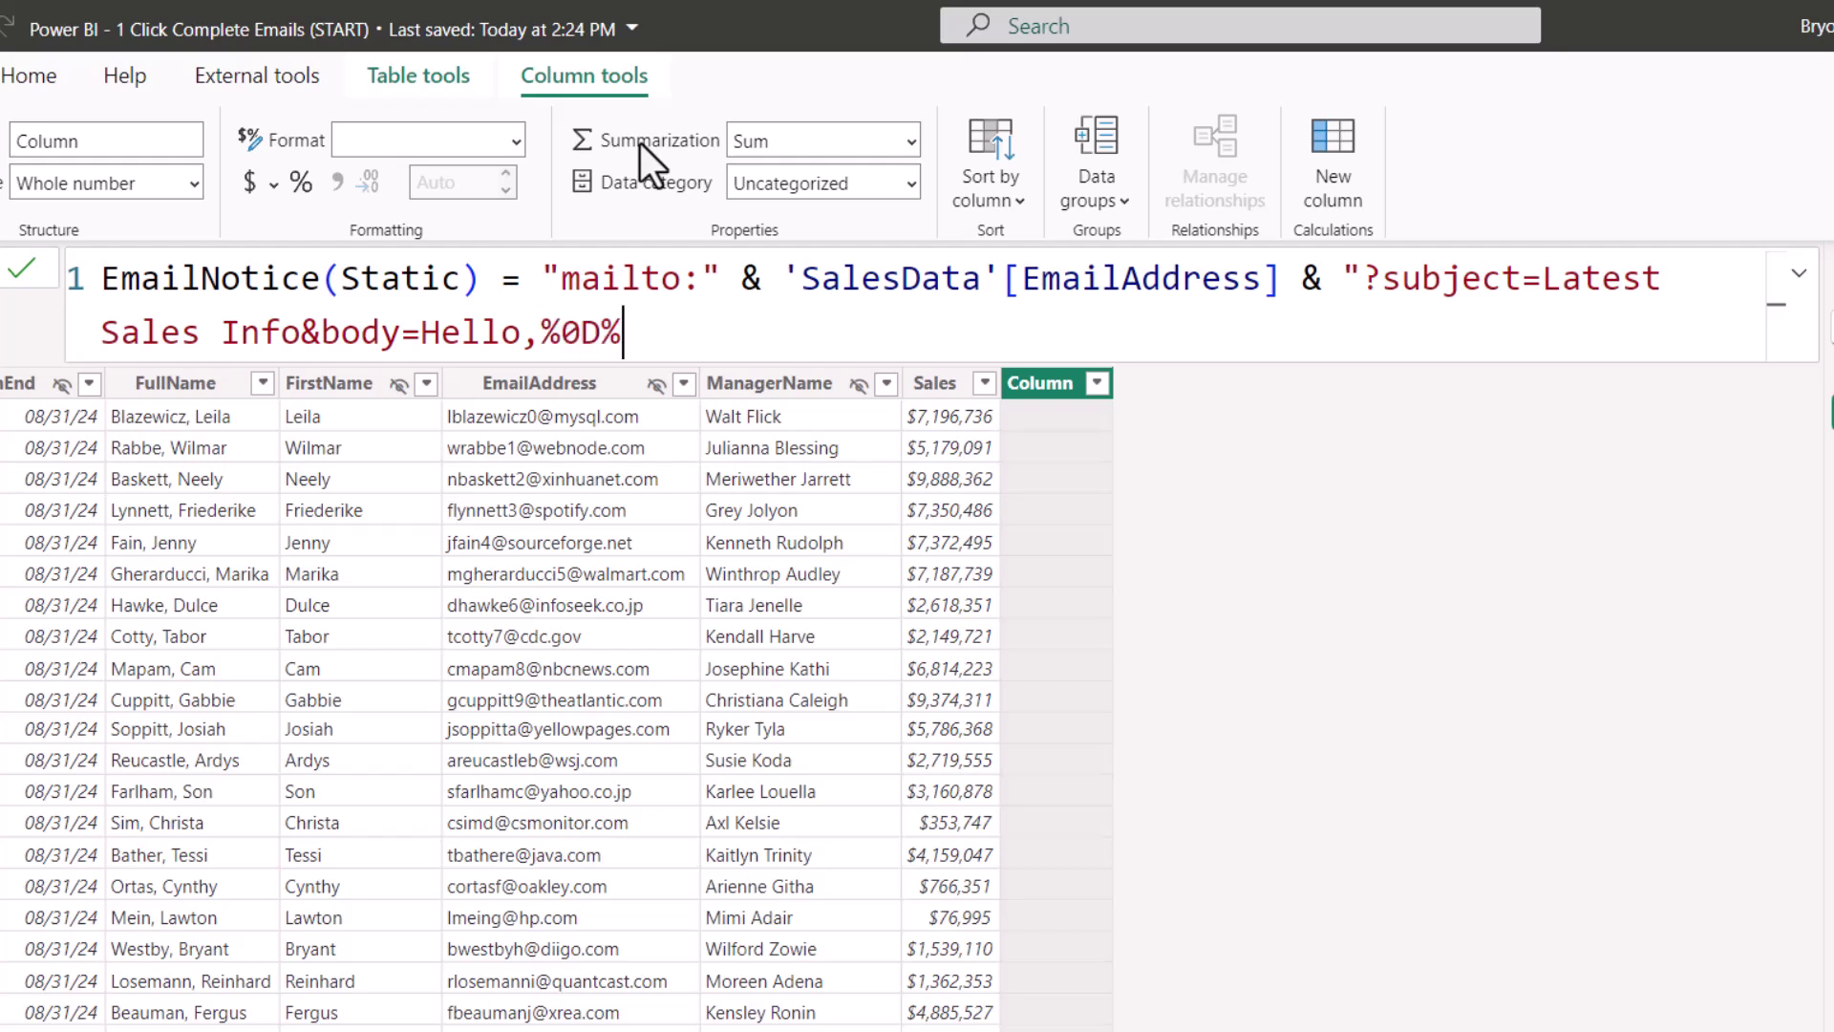
{"action": "type", "text": "0A"}
{"action": "type", "text": "%0D%"}
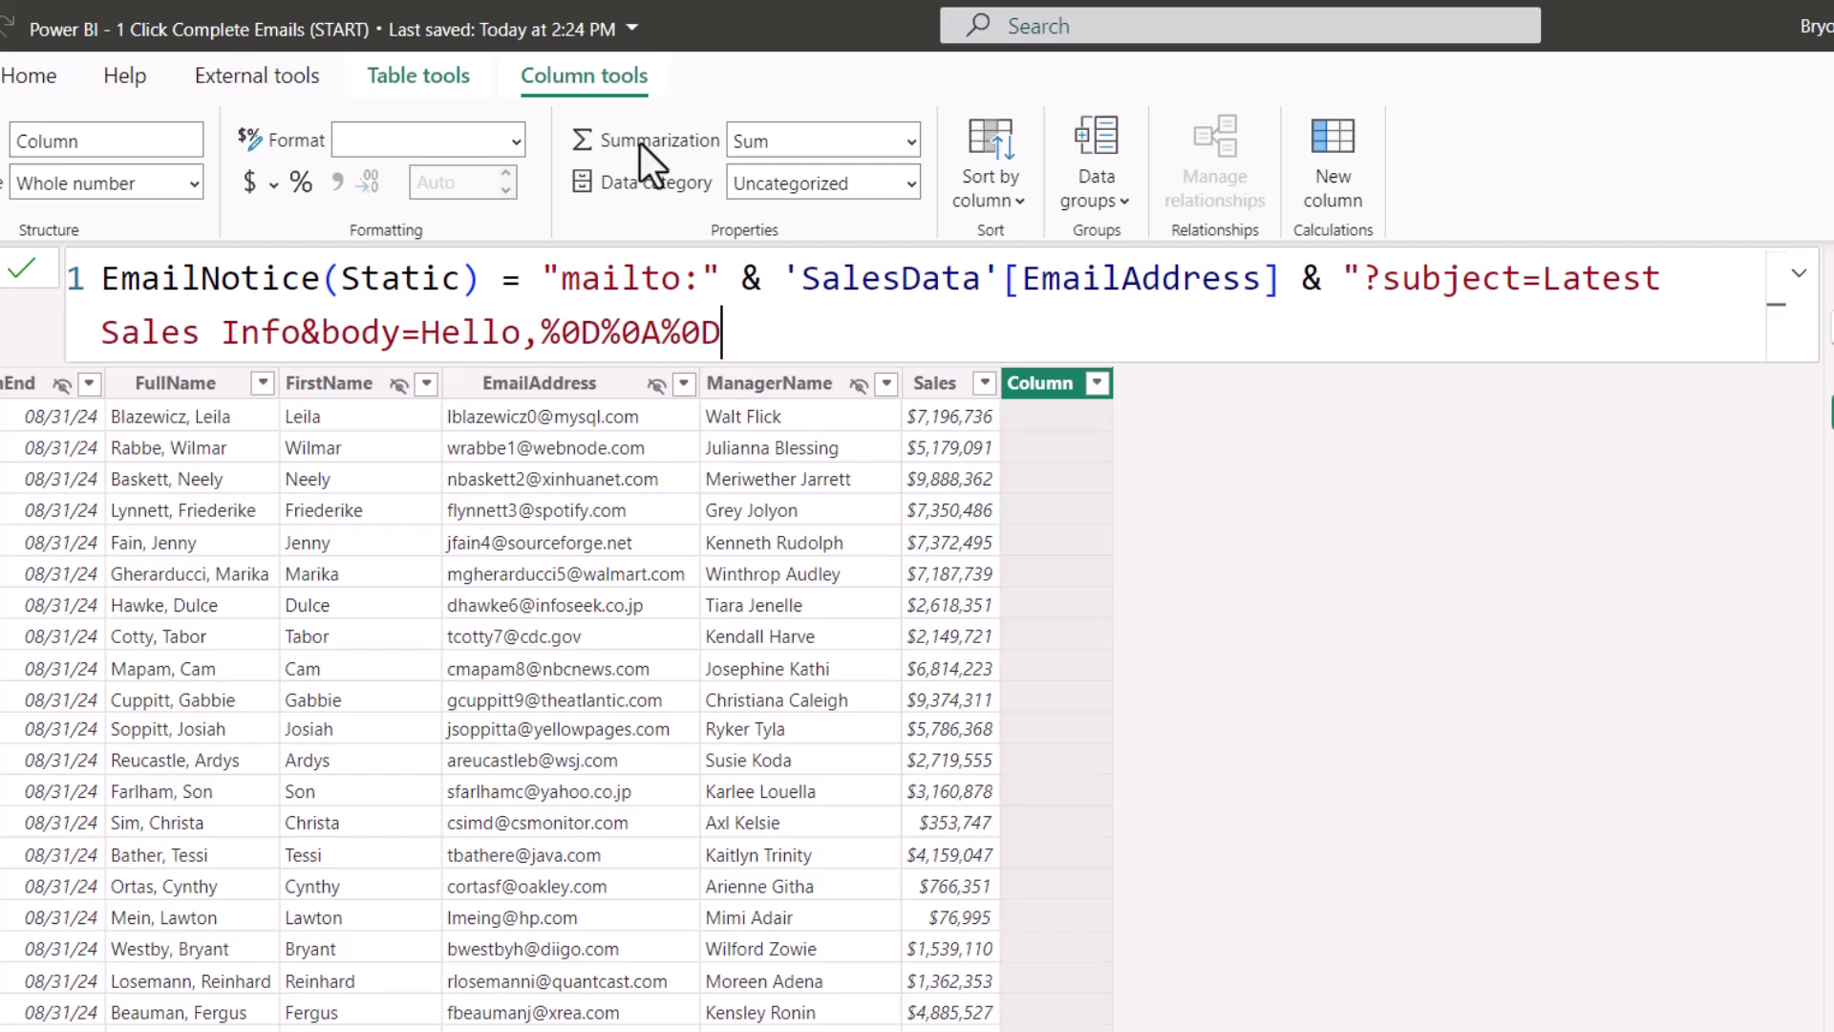
{"action": "type", "text": "0A"}
{"action": "type", "text": "Your Monthly Sales totaled to \""}
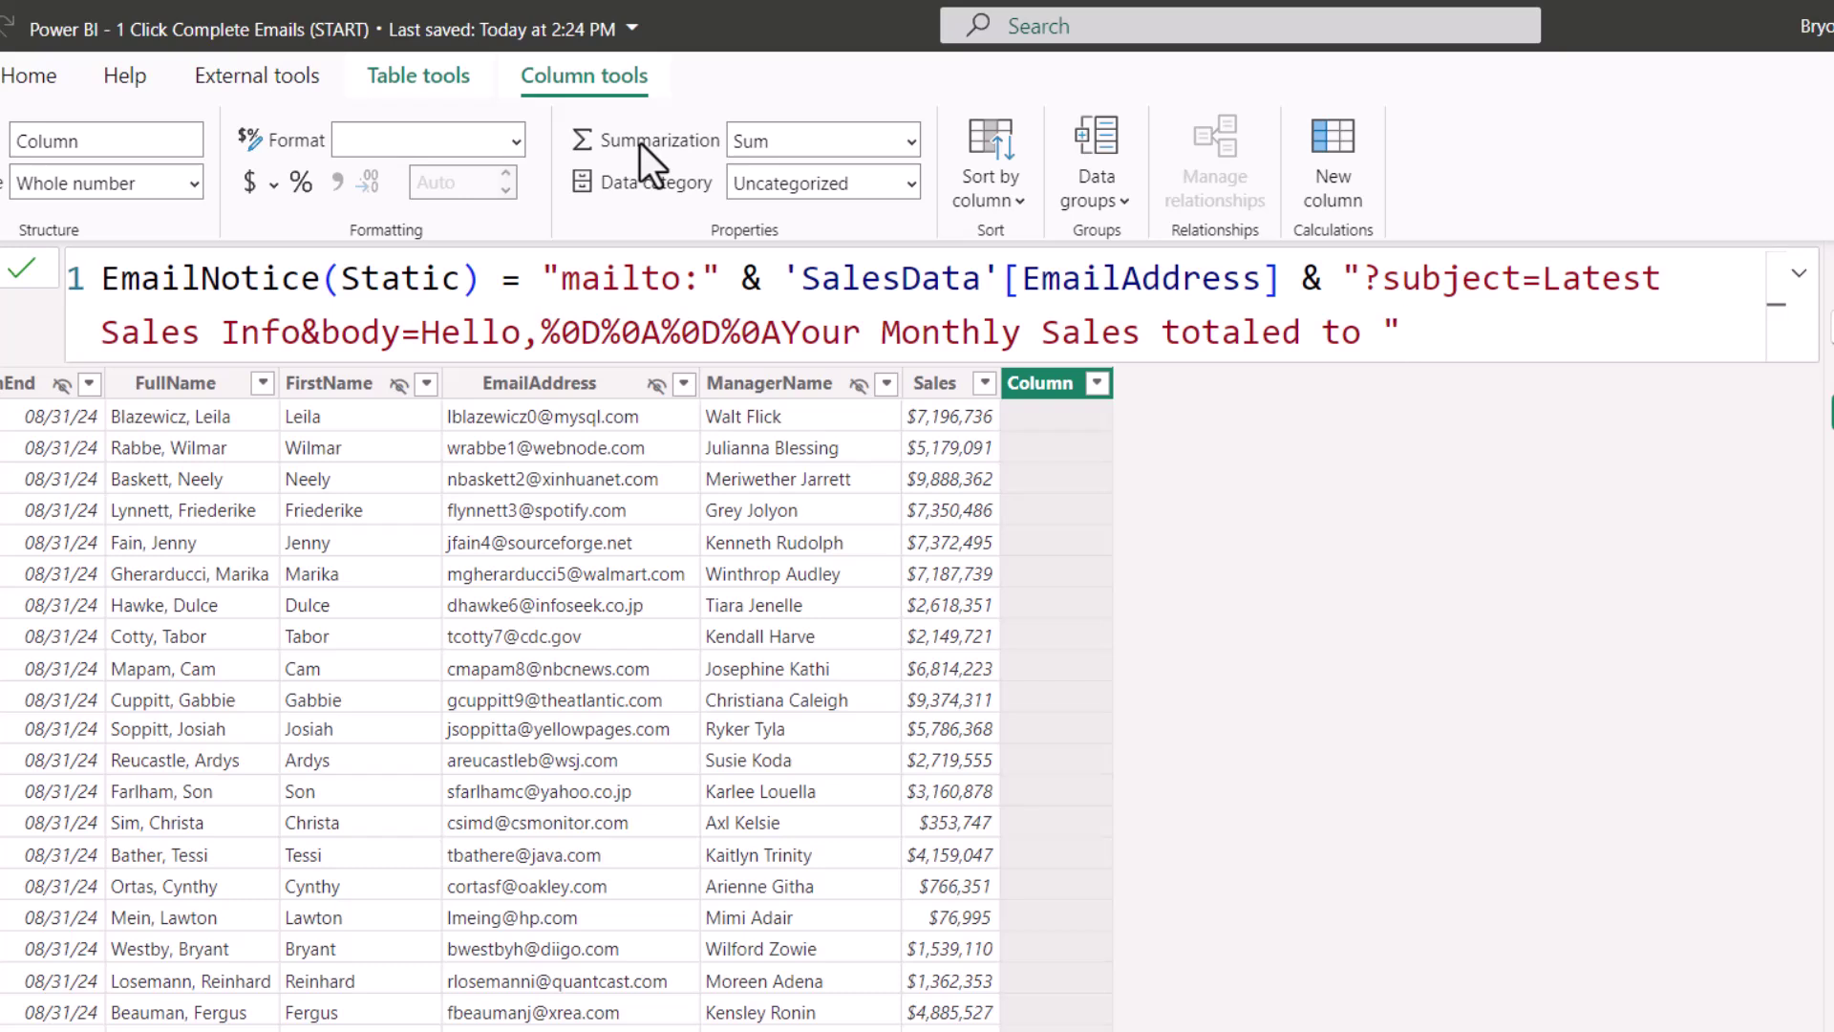
{"action": "type", "text": "& '"}
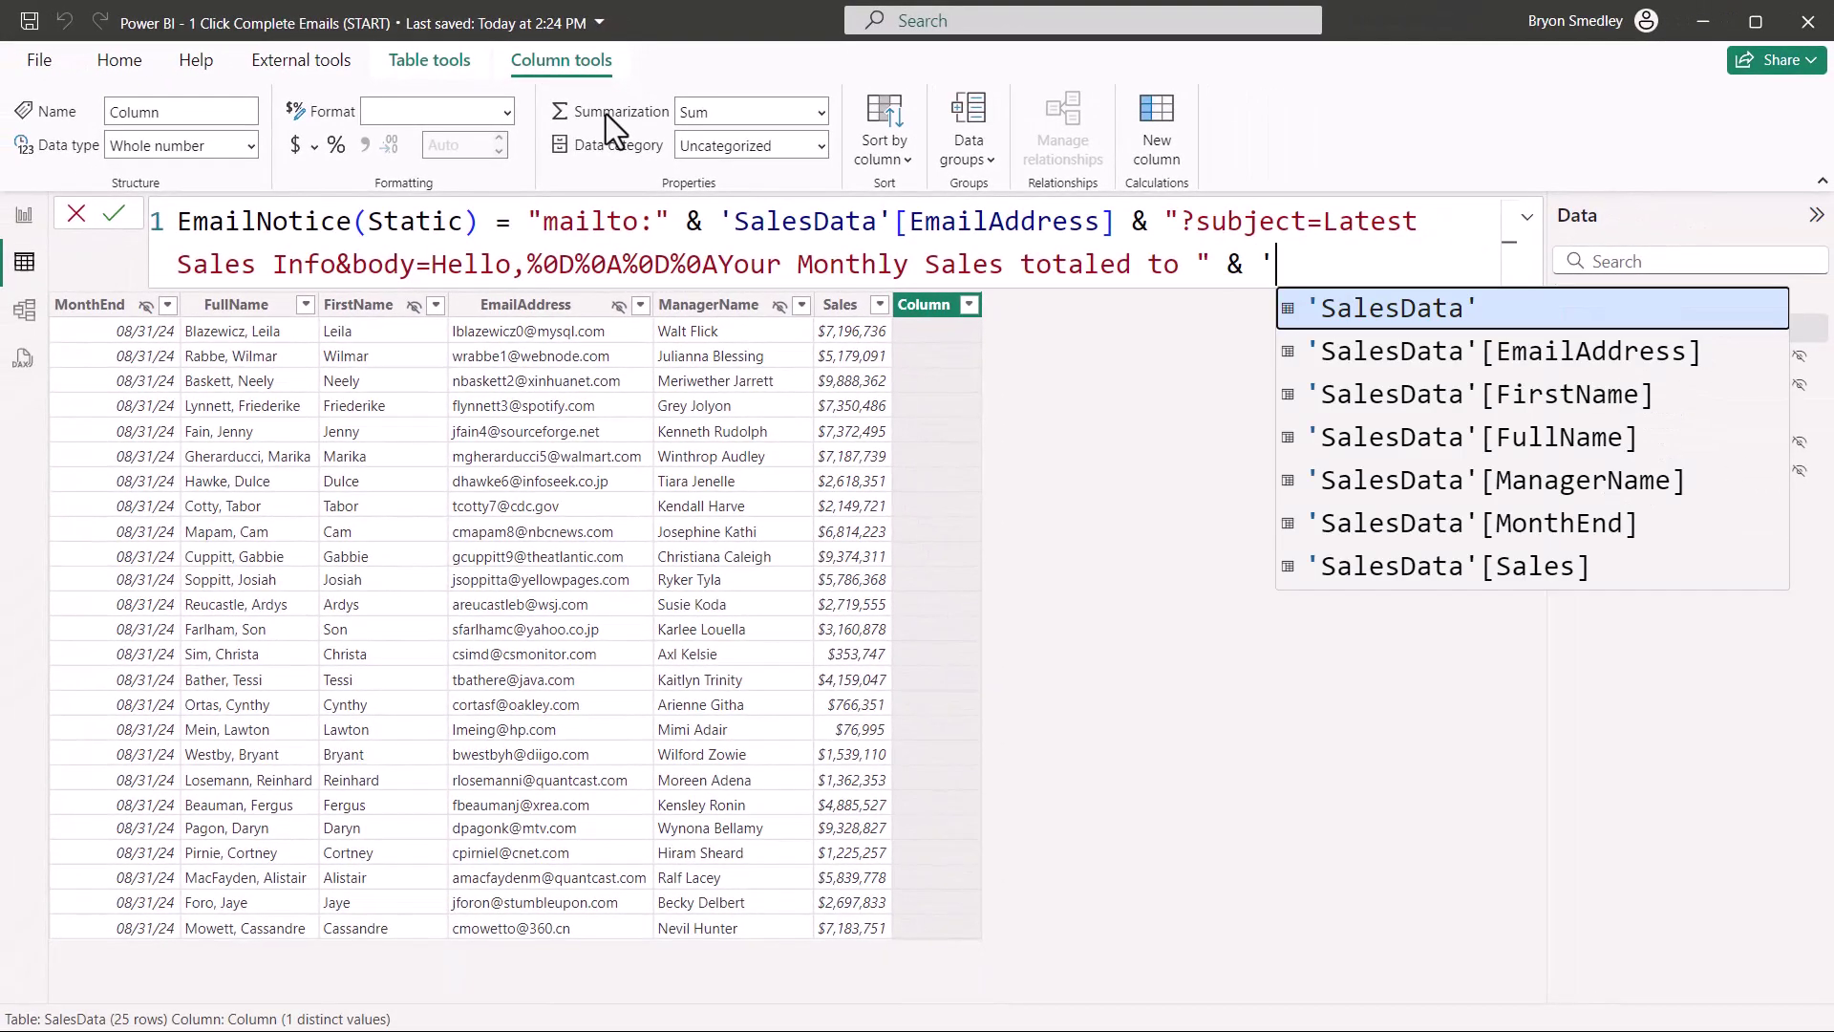
{"action": "key", "text": "Down"}
{"action": "key", "text": "Down"}
{"action": "key", "text": "Down"}
{"action": "key", "text": "Down"}
{"action": "key", "text": "Down"}
{"action": "key", "text": "Down"}
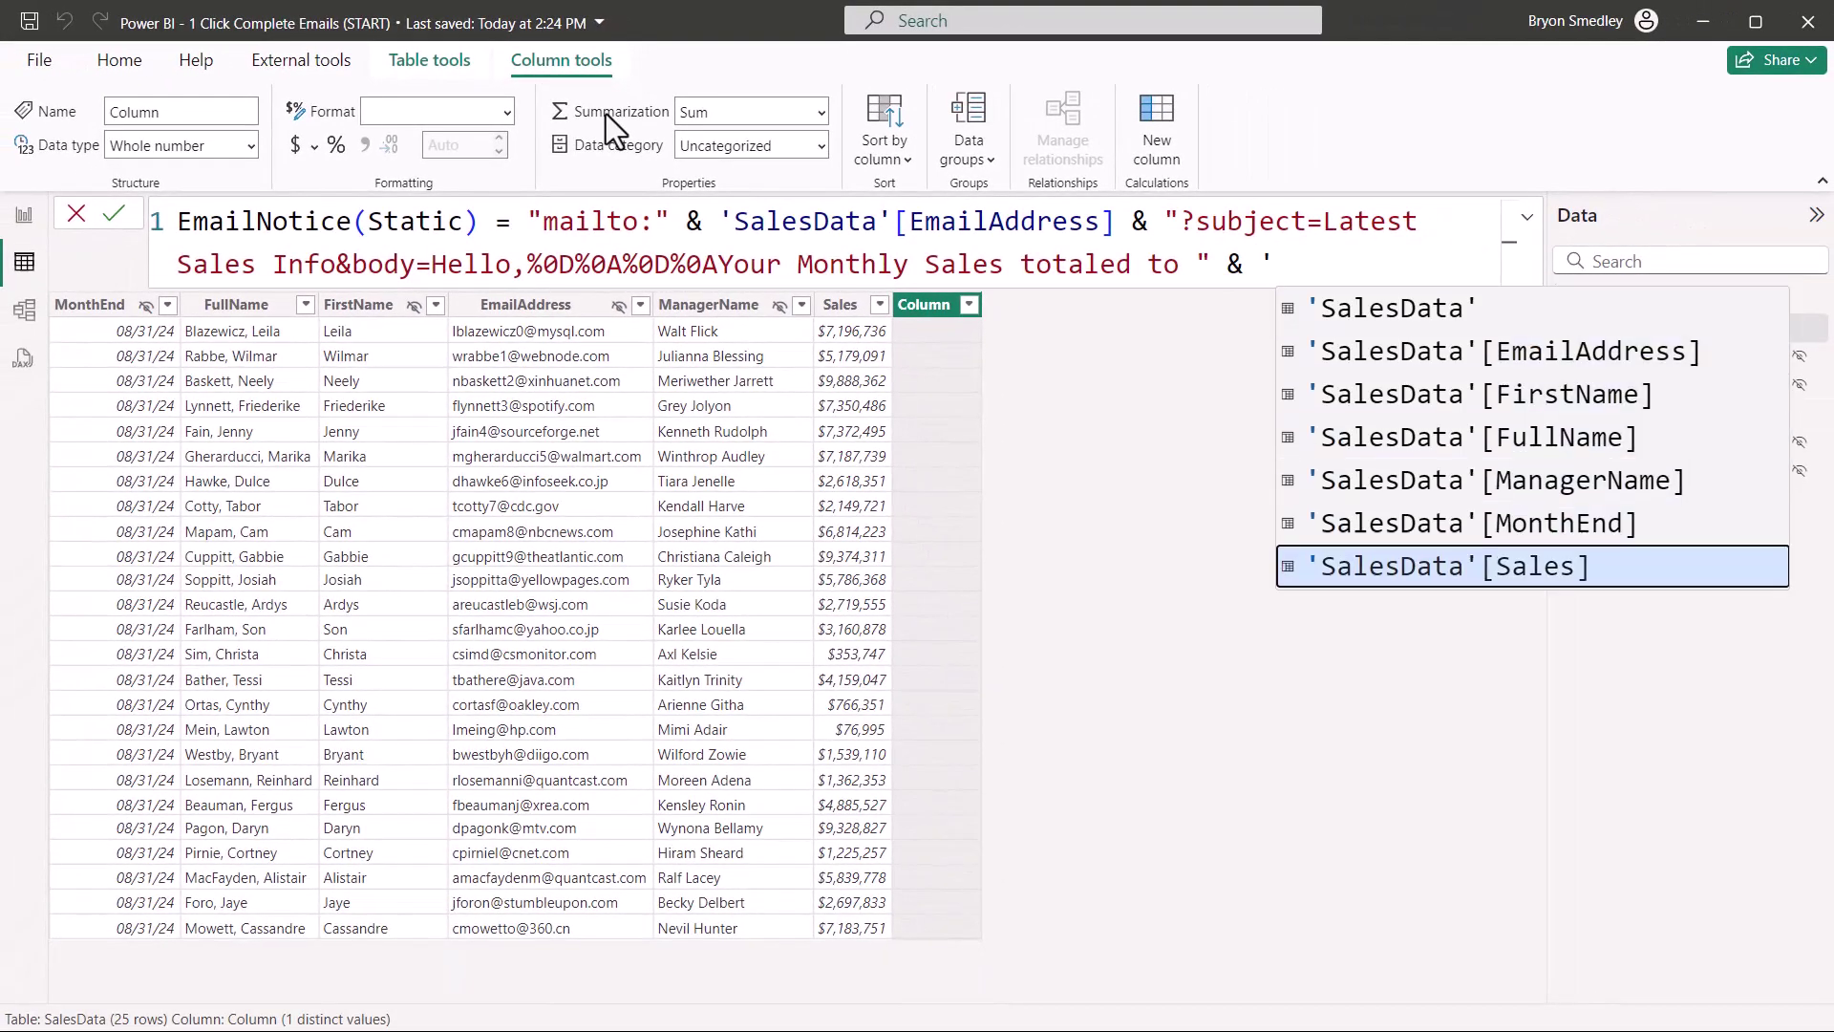
{"action": "key", "text": "Tab"}
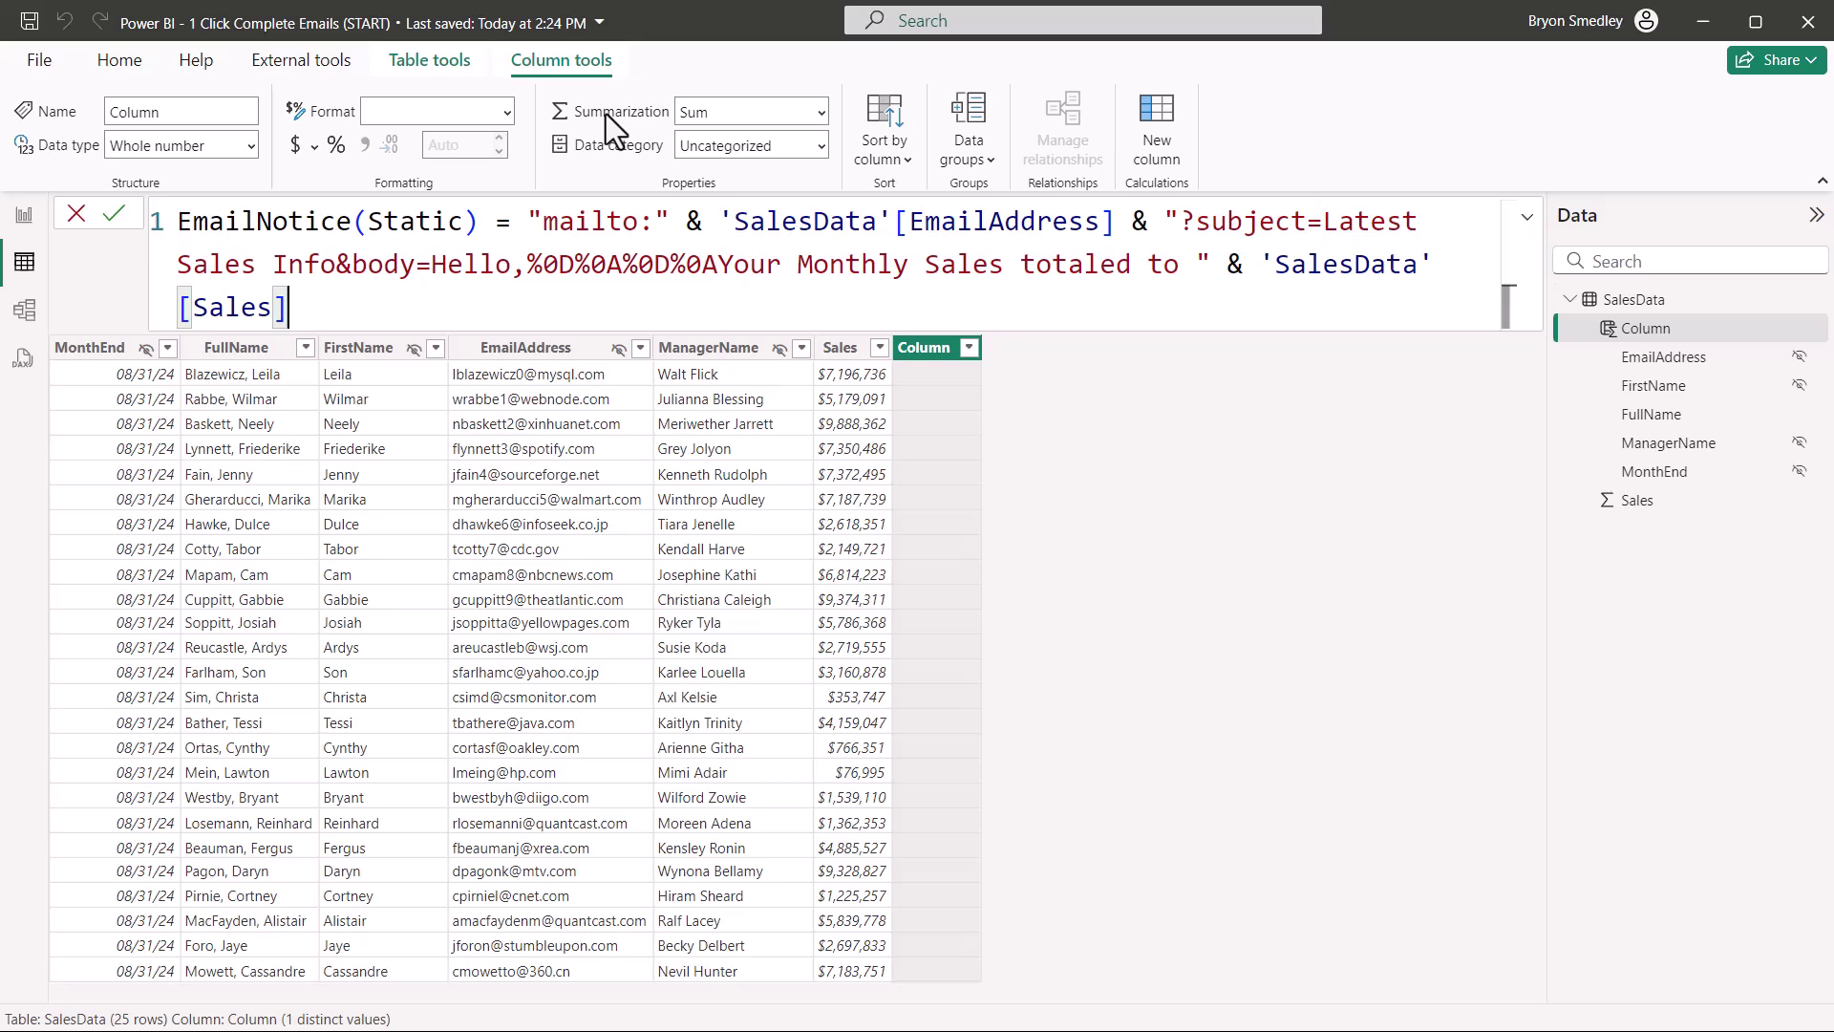
{"action": "type", "text": "&"}
{"action": "key", "text": "Caps_Lock"}
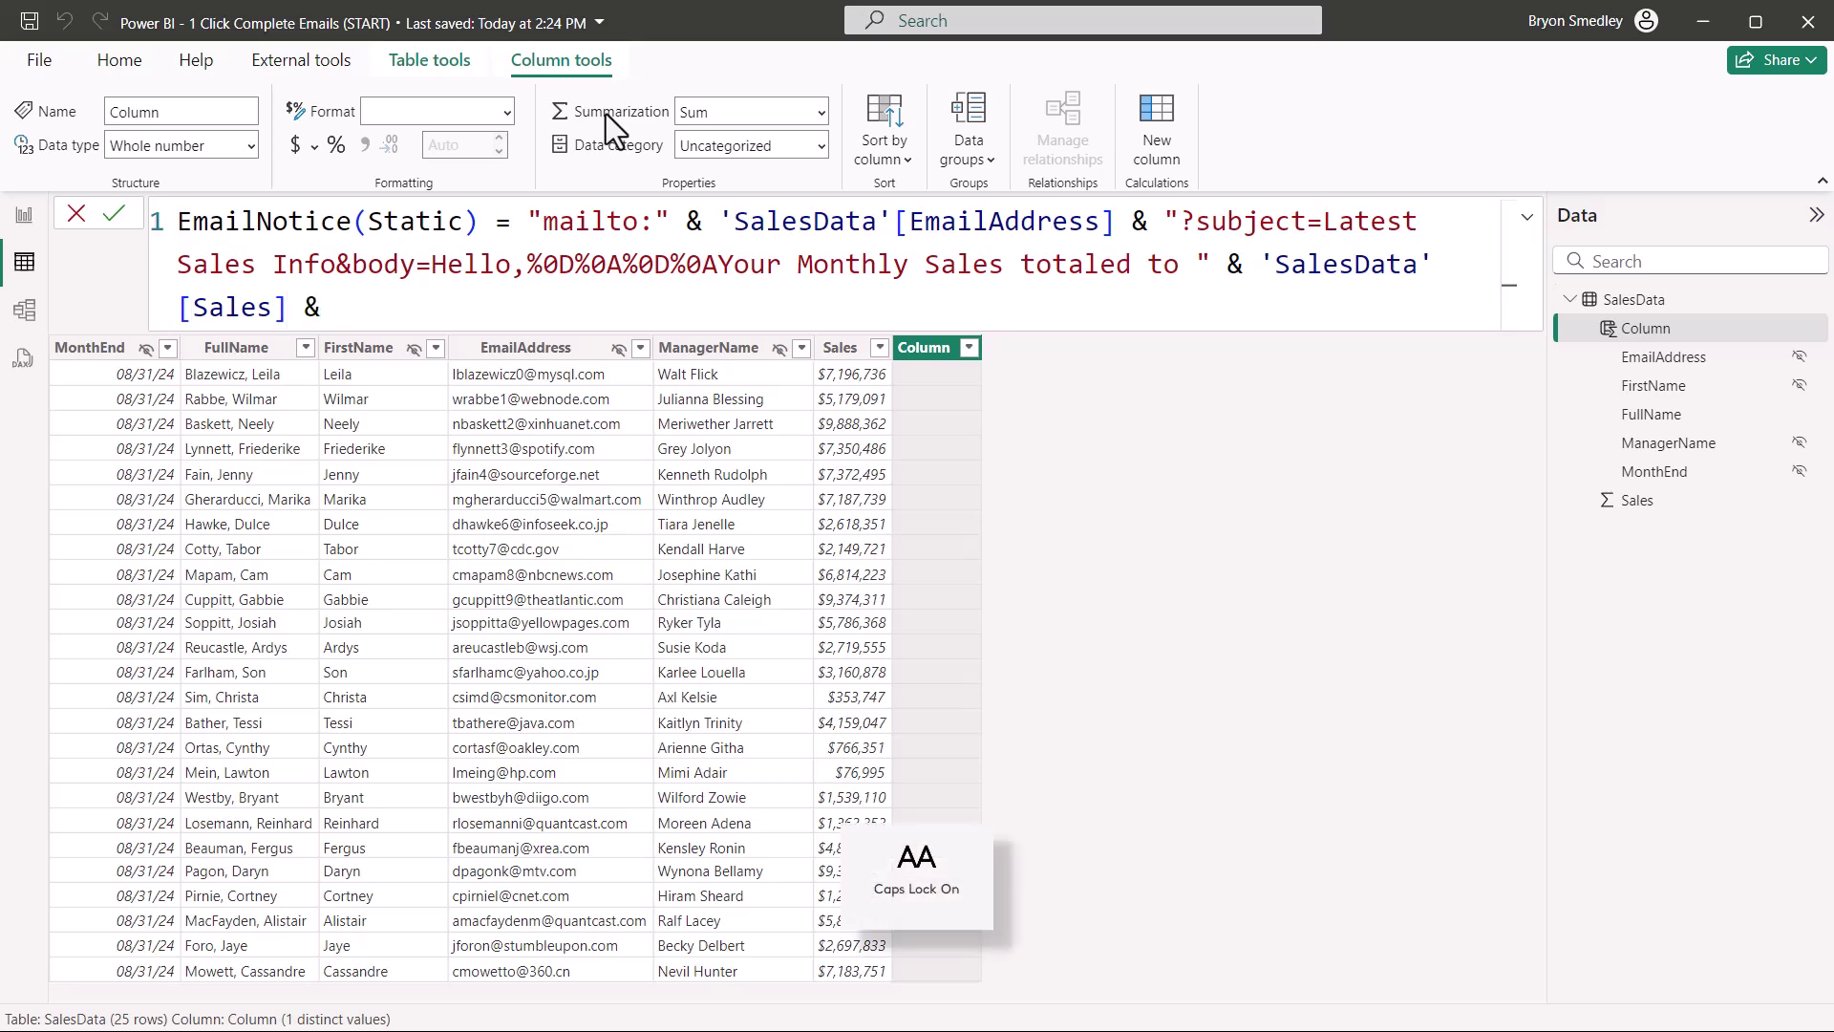
{"action": "key", "text": "Caps_Lock"}
{"action": "type", "text": "\".\""}
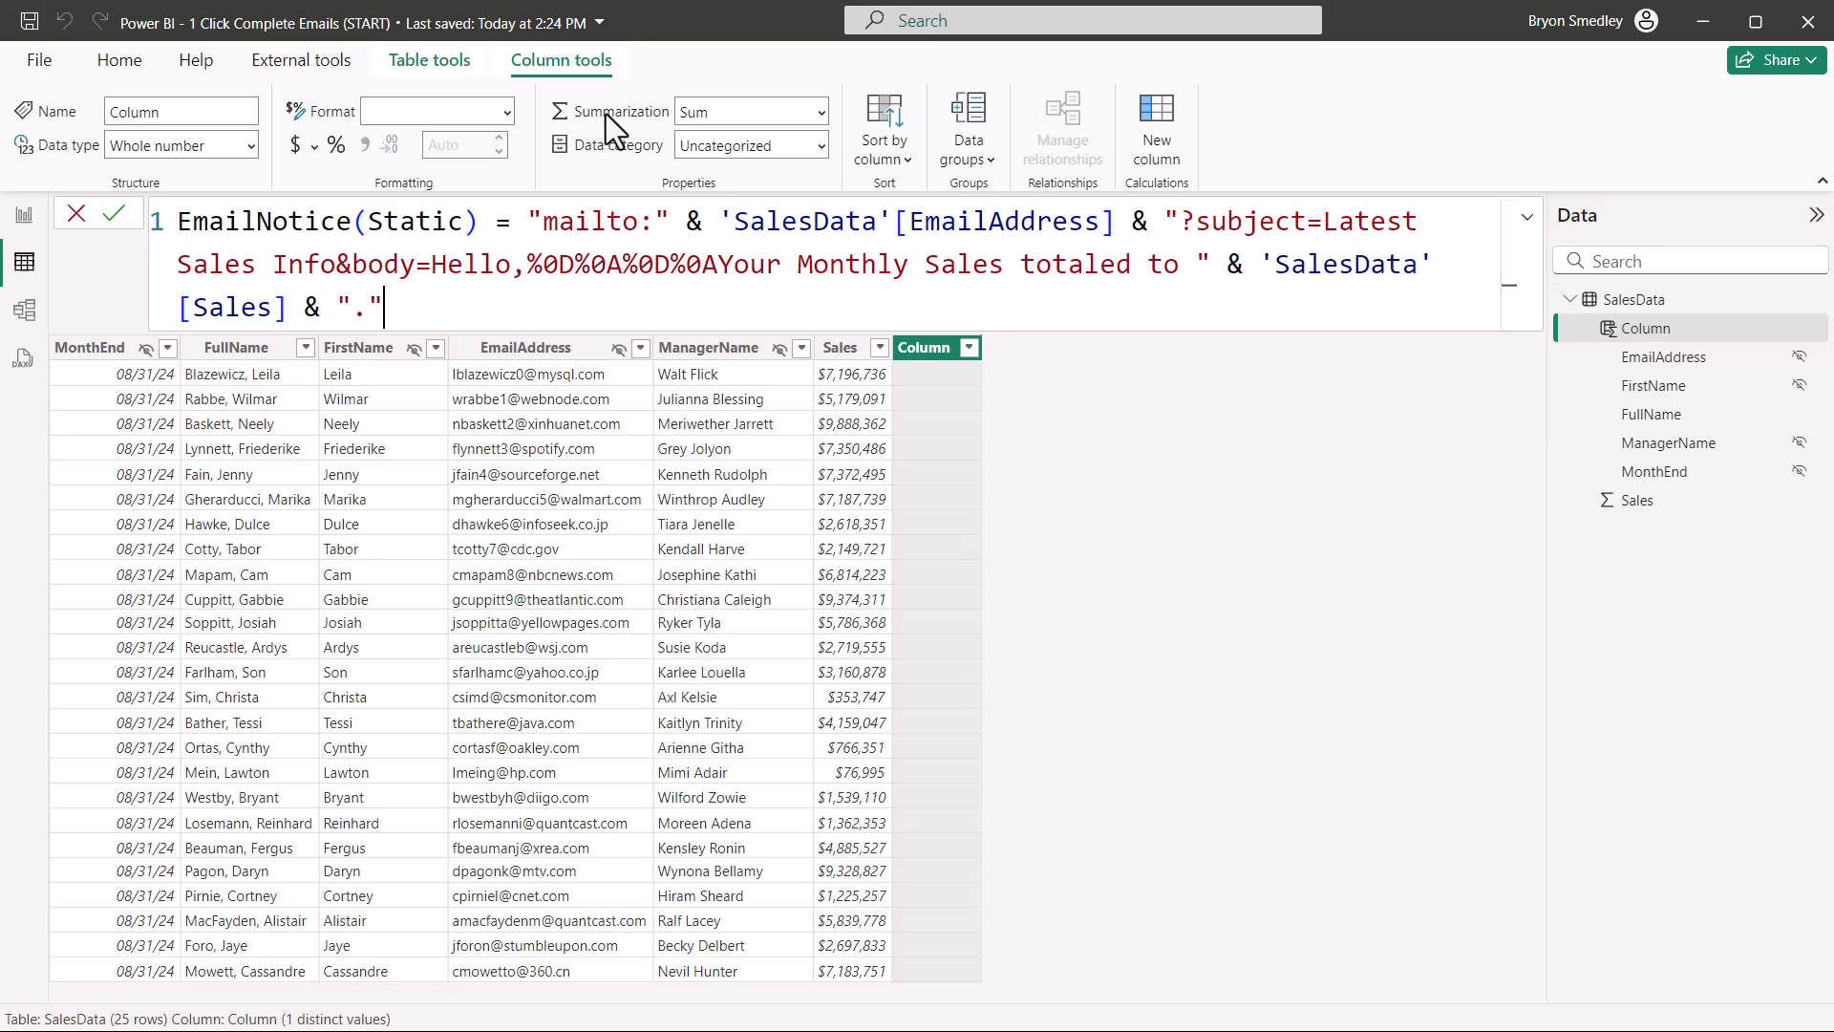
{"action": "left_click_drag", "start_coordinate": [528, 221], "coordinate": [307, 330]}
Step: On the report, set the table's FullName cell elements to Web URL links from EmailNotice(Static)
{"action": "left_click", "coordinate": [24, 214]}
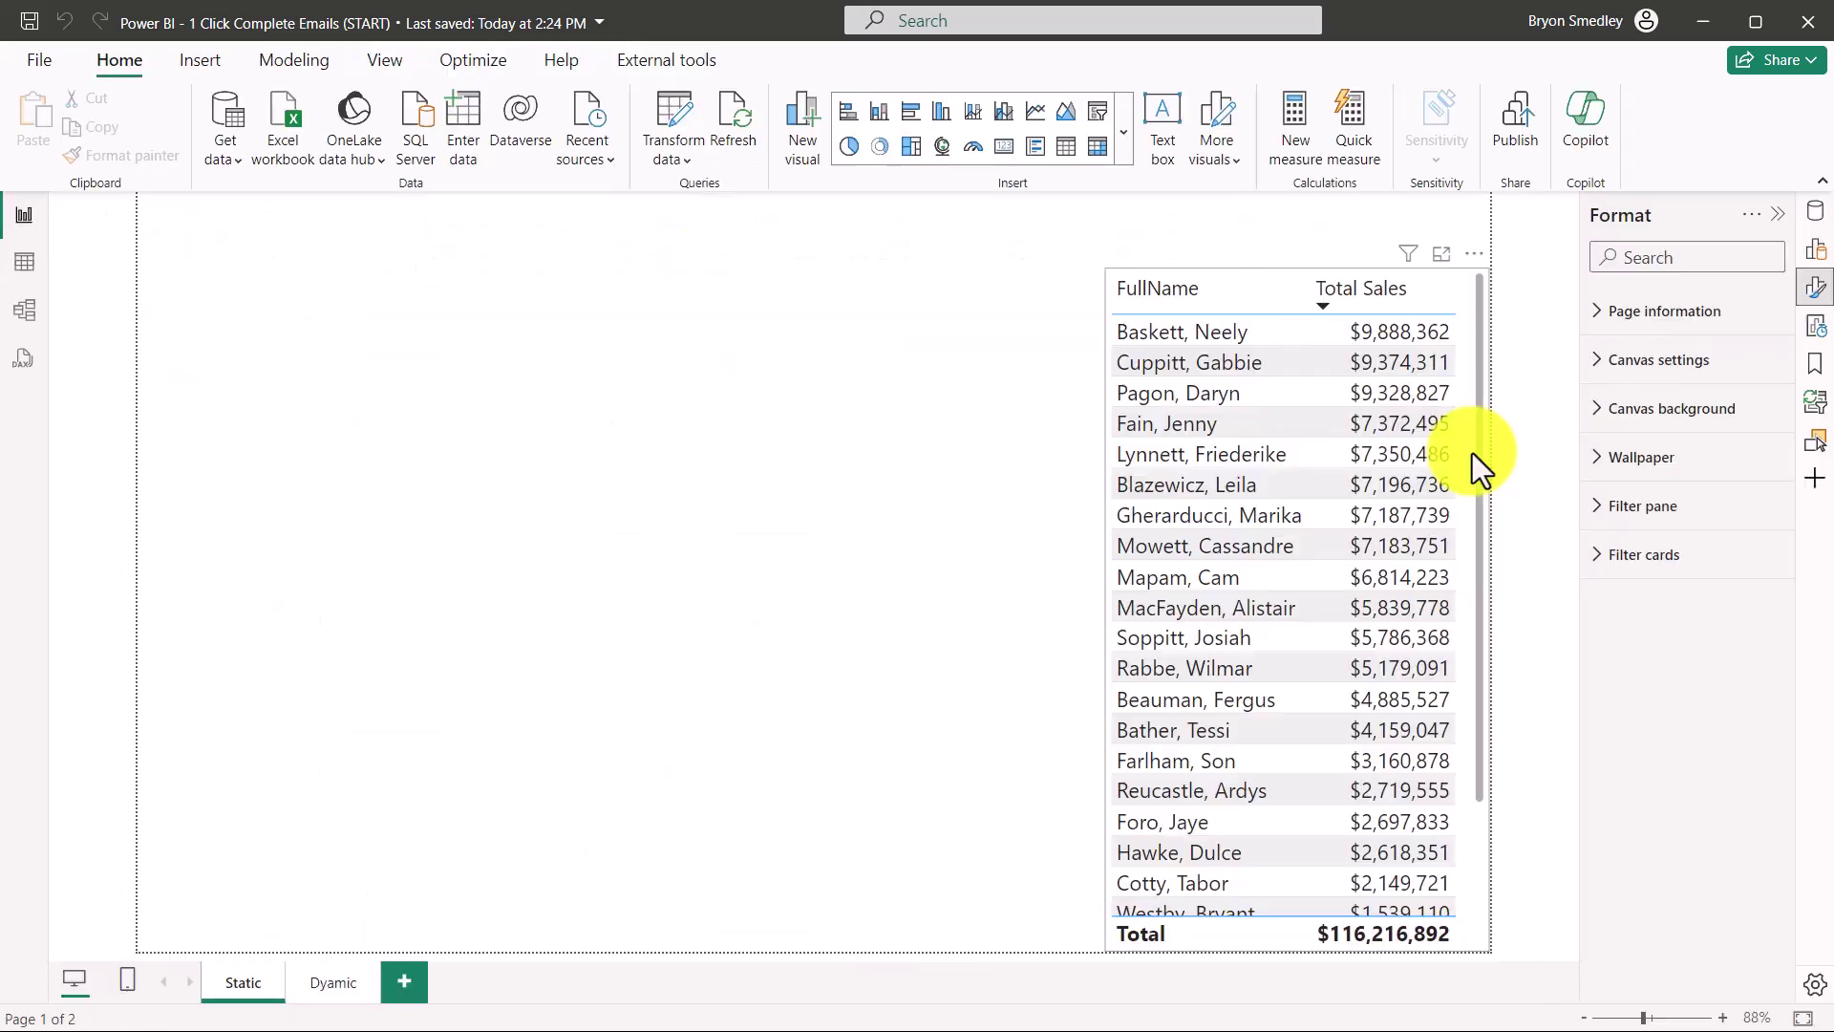
{"action": "left_click", "coordinate": [1472, 455]}
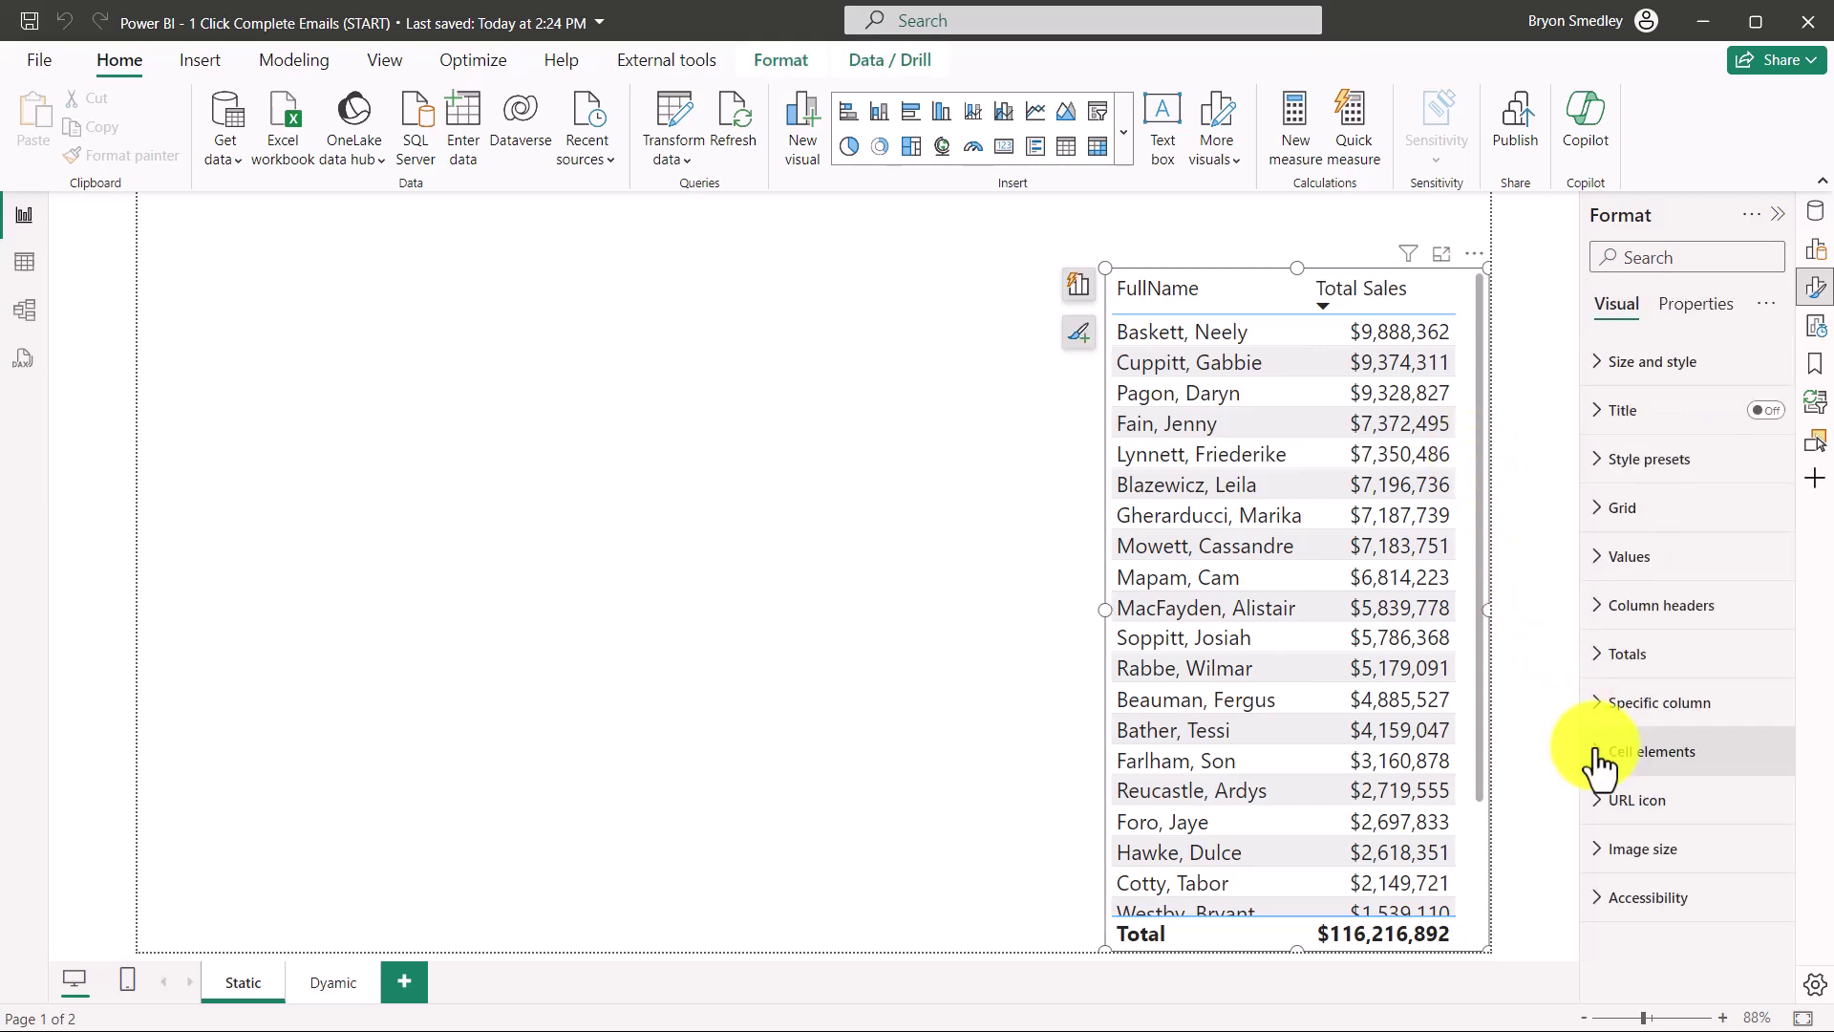
{"action": "left_click", "coordinate": [1597, 753]}
{"action": "scroll", "coordinate": [1682, 705], "scroll_direction": "down", "scroll_amount": 4}
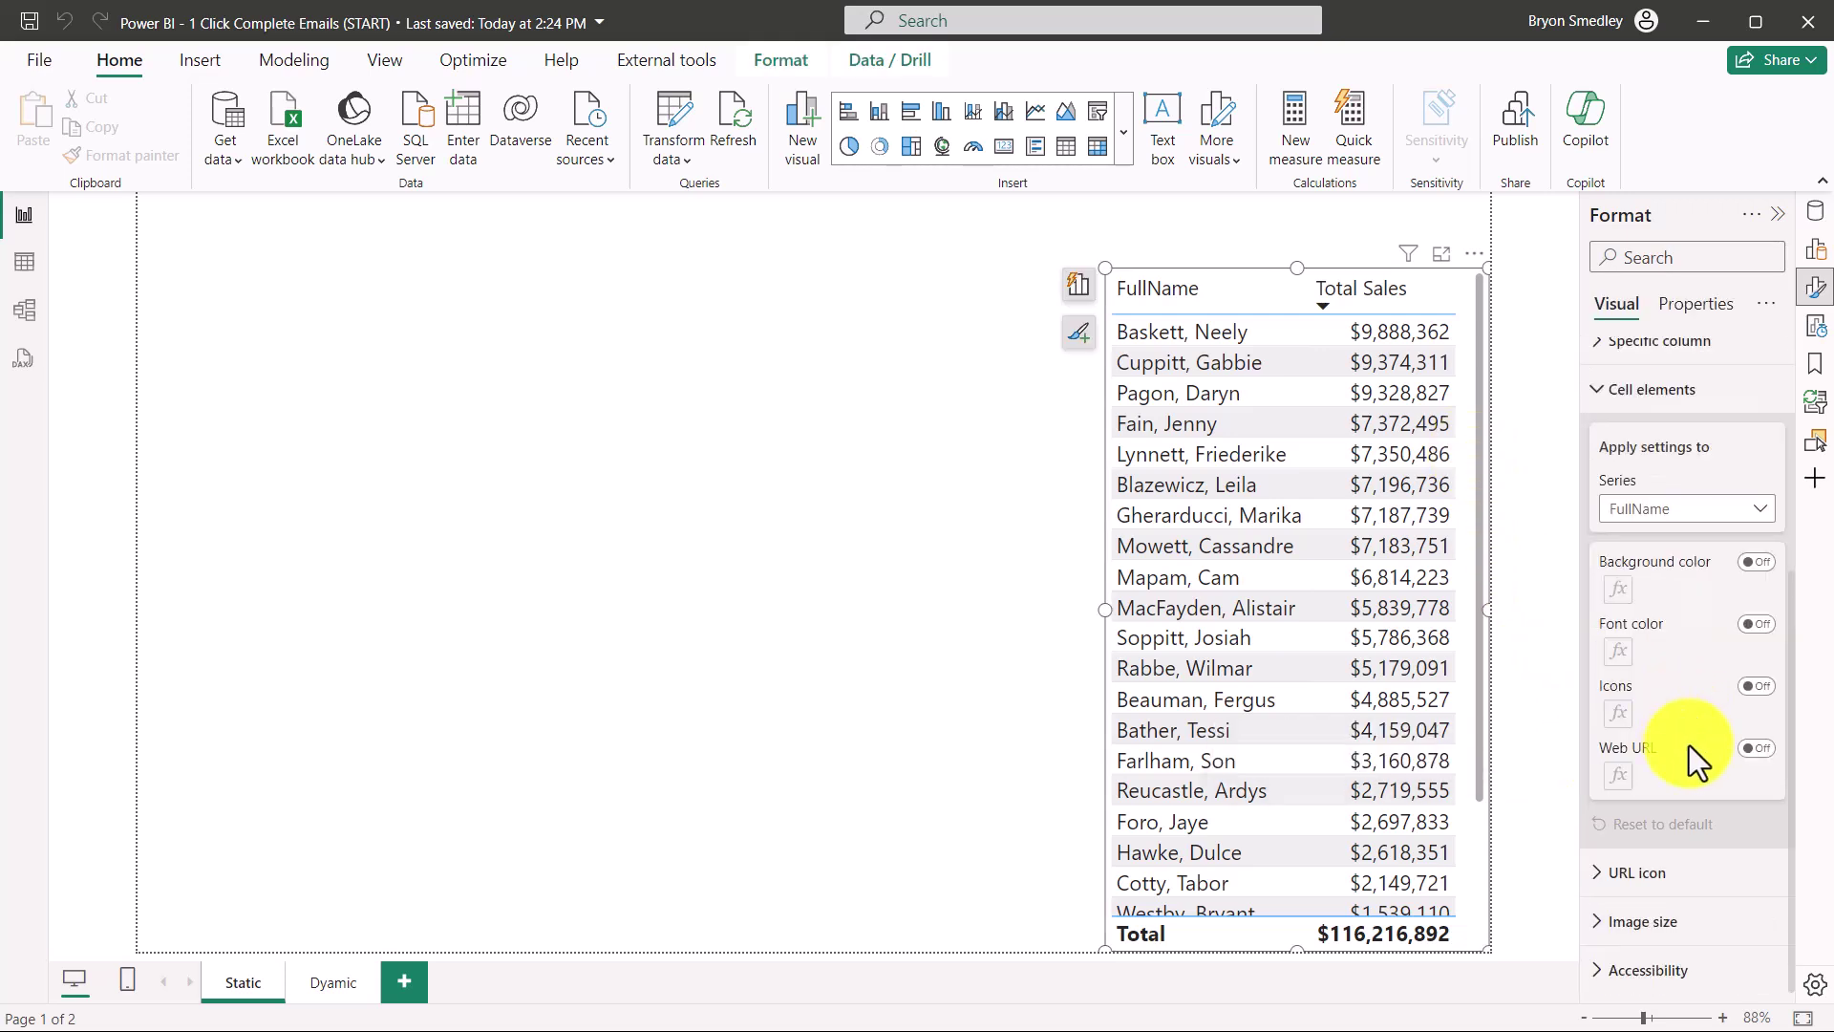
{"action": "left_click", "coordinate": [1754, 749]}
{"action": "left_click", "coordinate": [692, 371]}
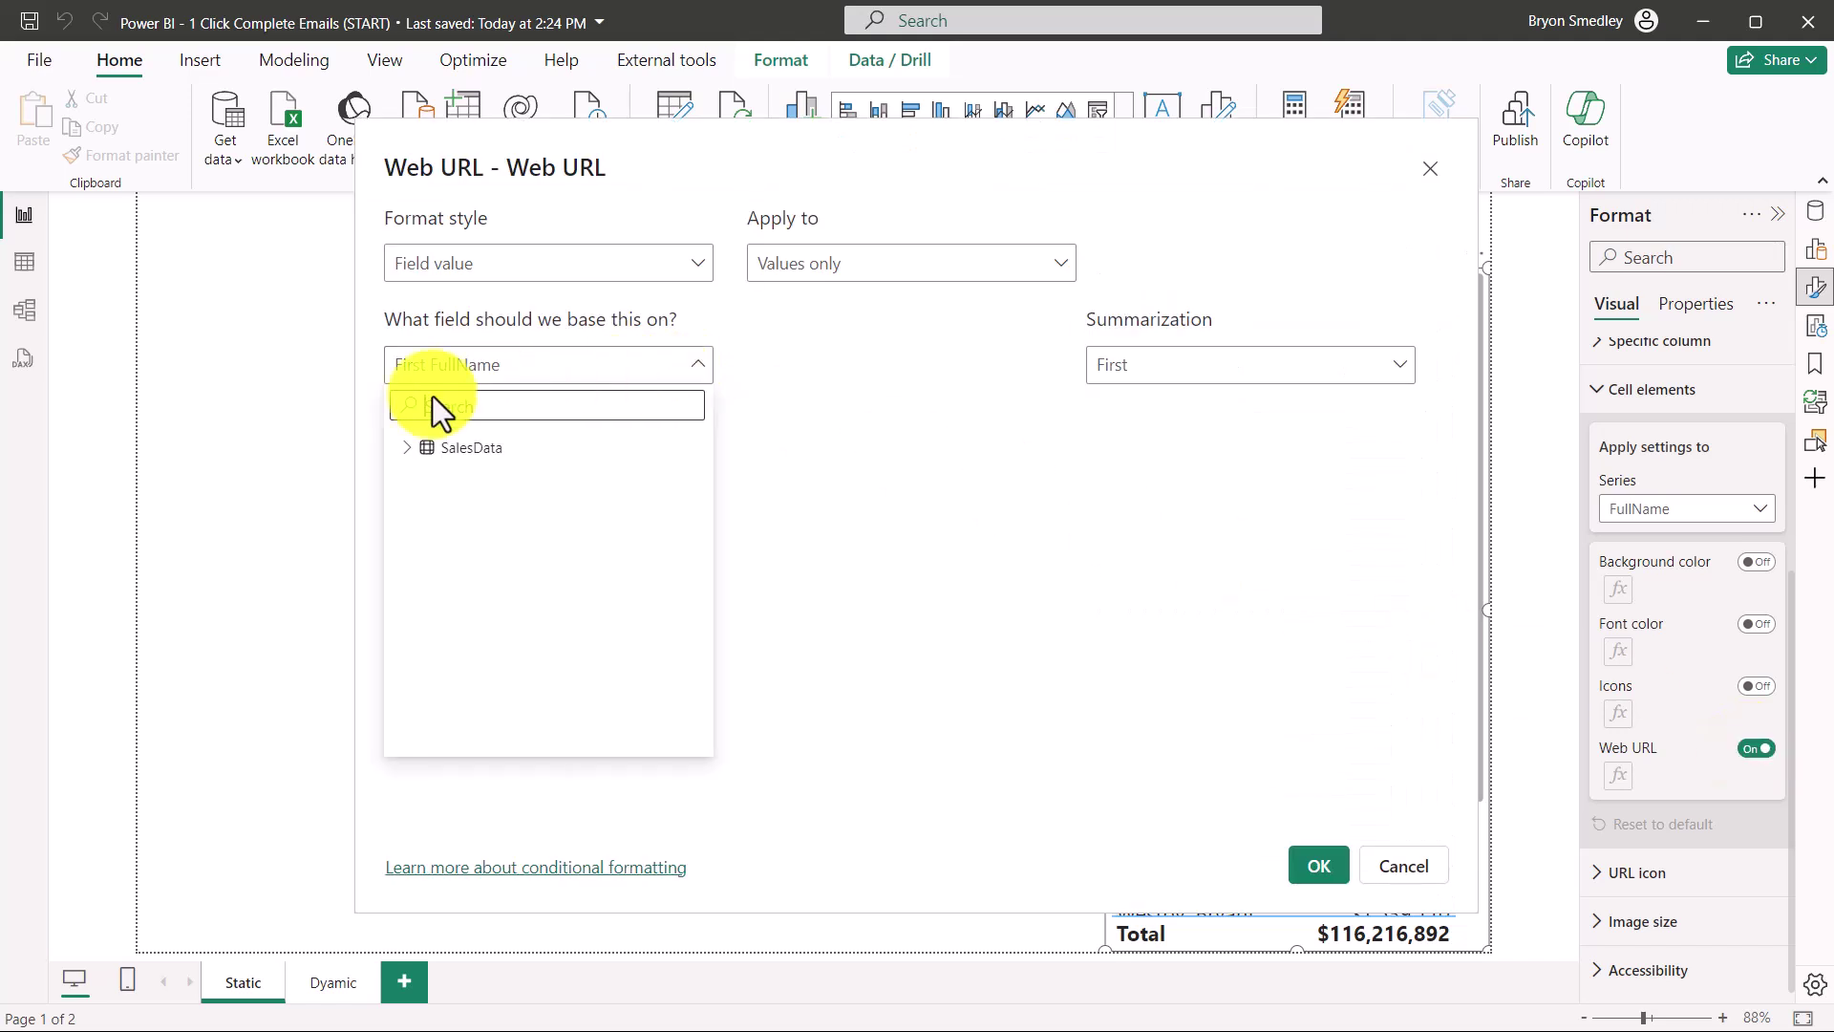
{"action": "left_click", "coordinate": [408, 448]}
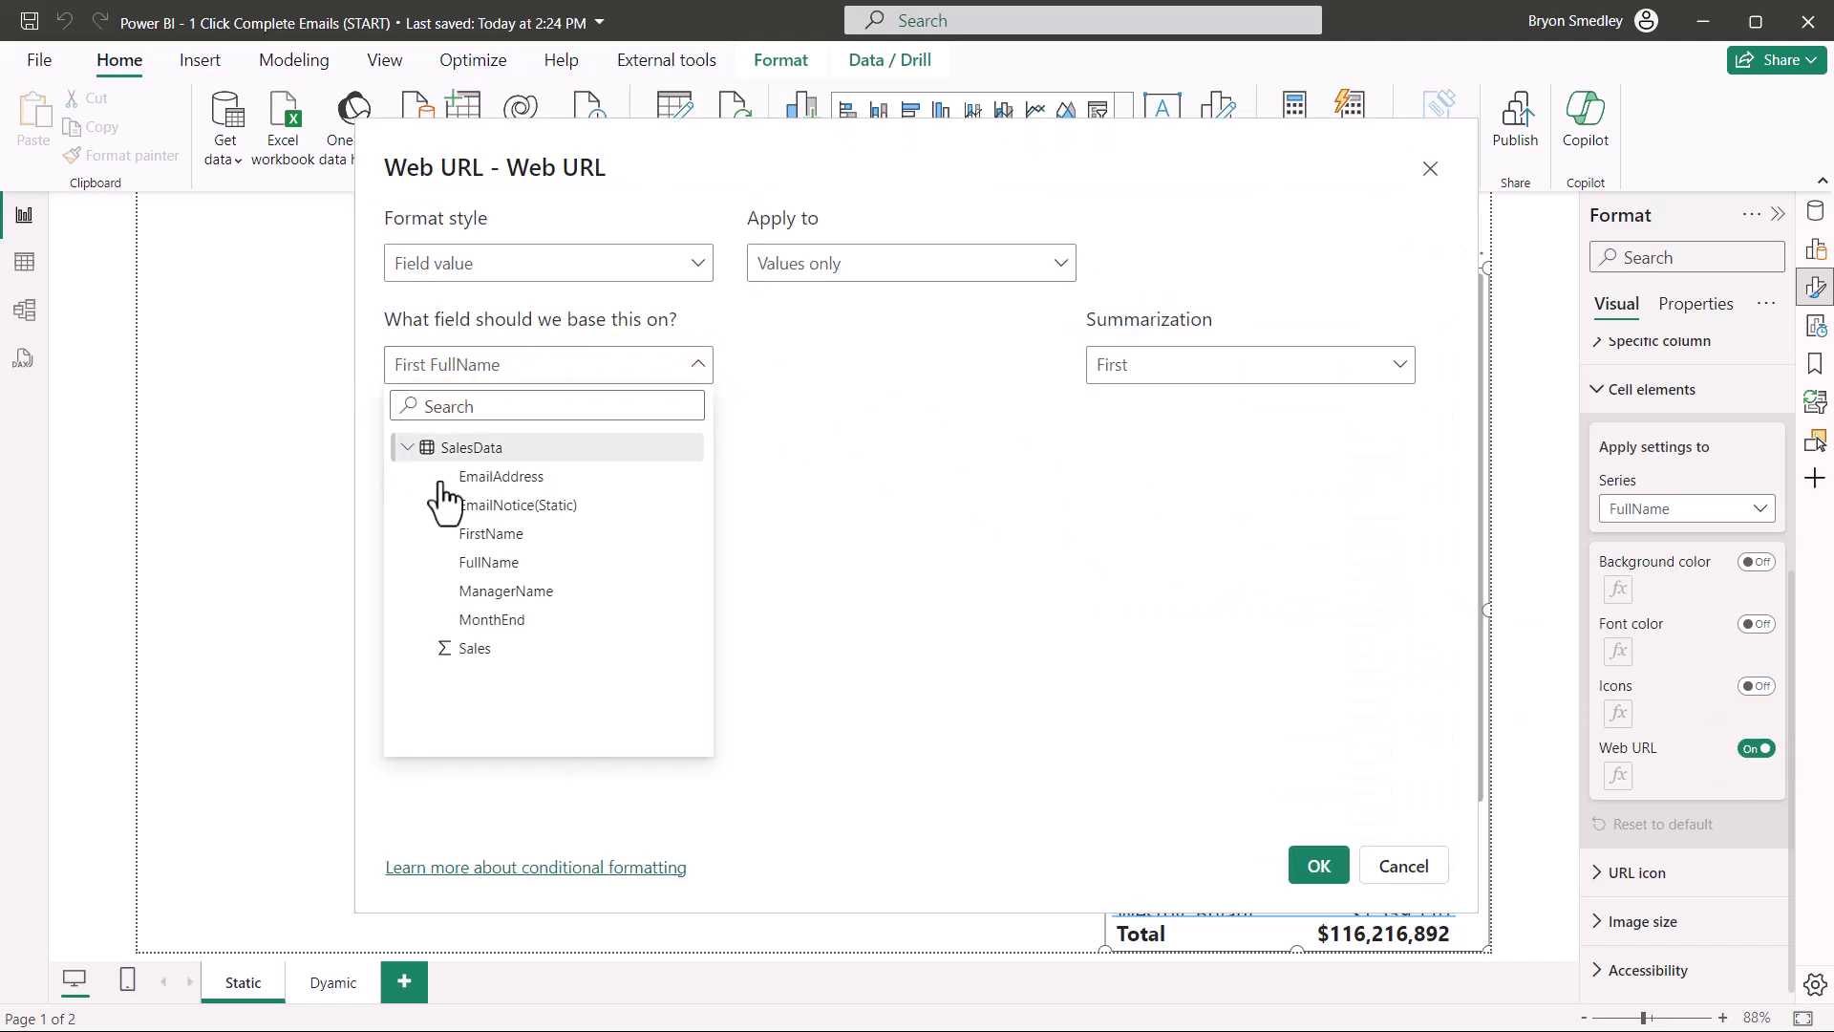
{"action": "left_click", "coordinate": [513, 509]}
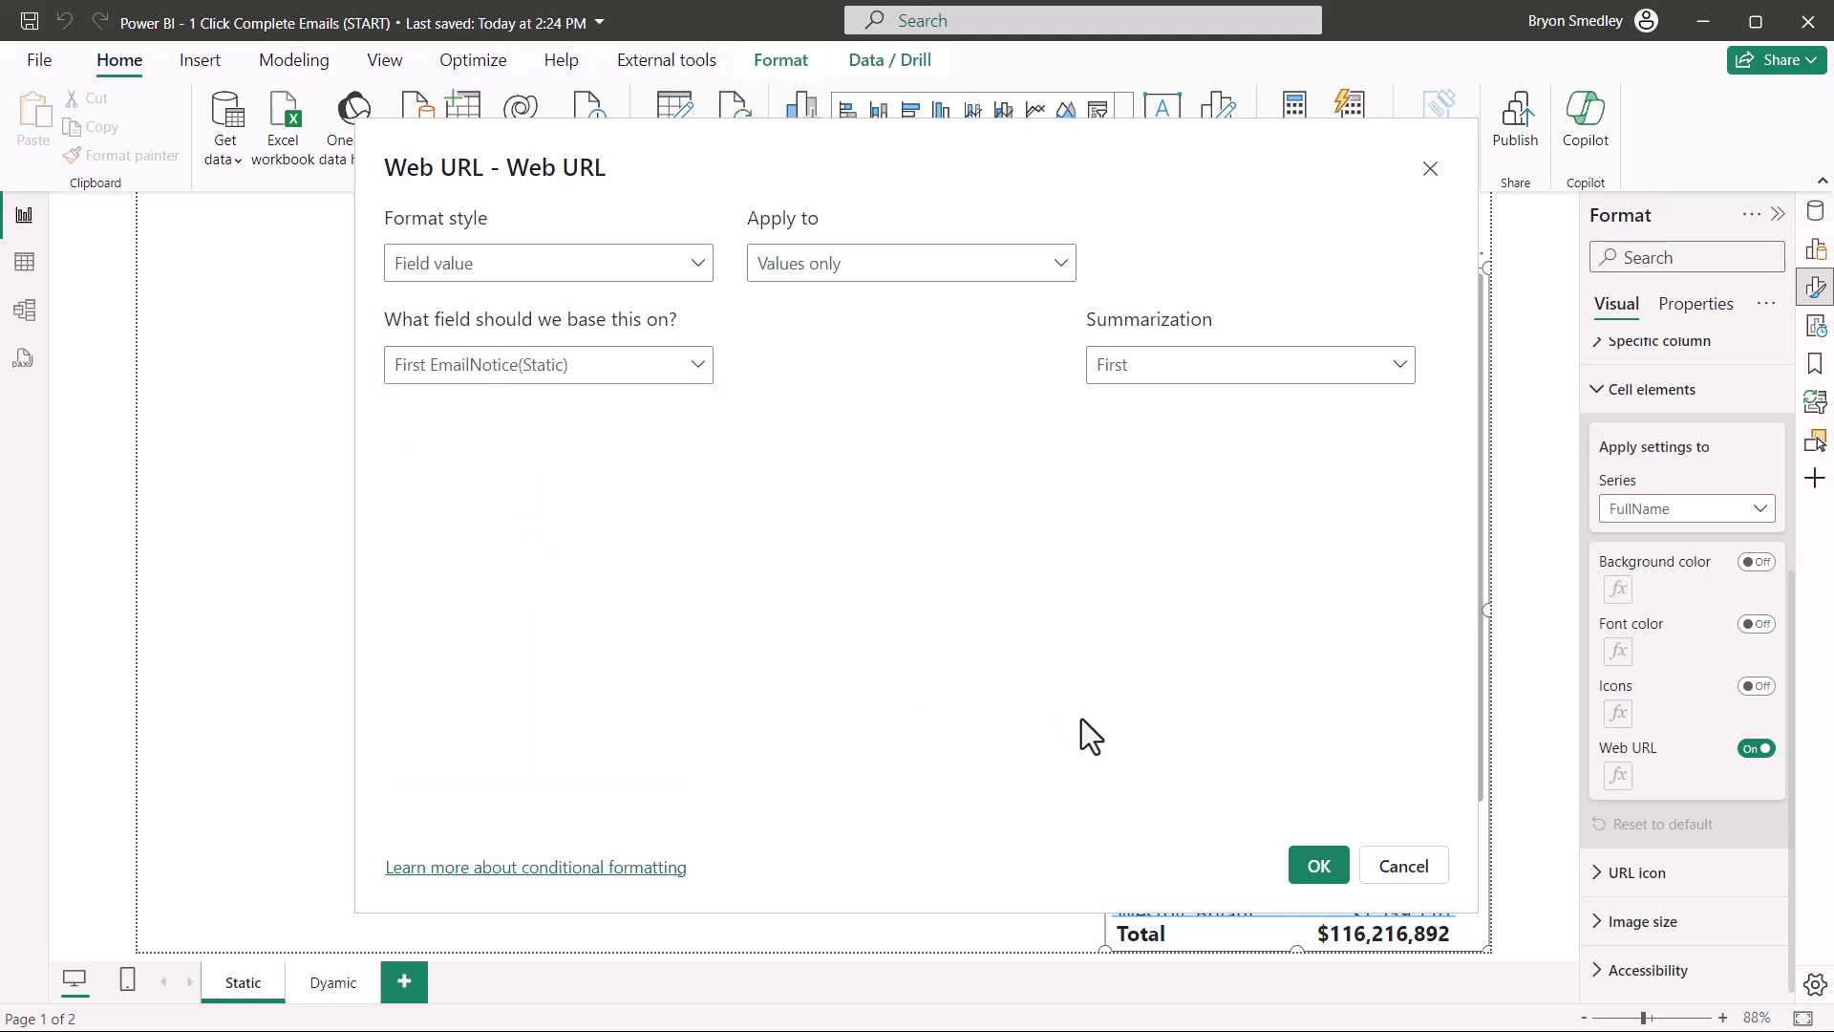
{"action": "left_click", "coordinate": [1318, 866]}
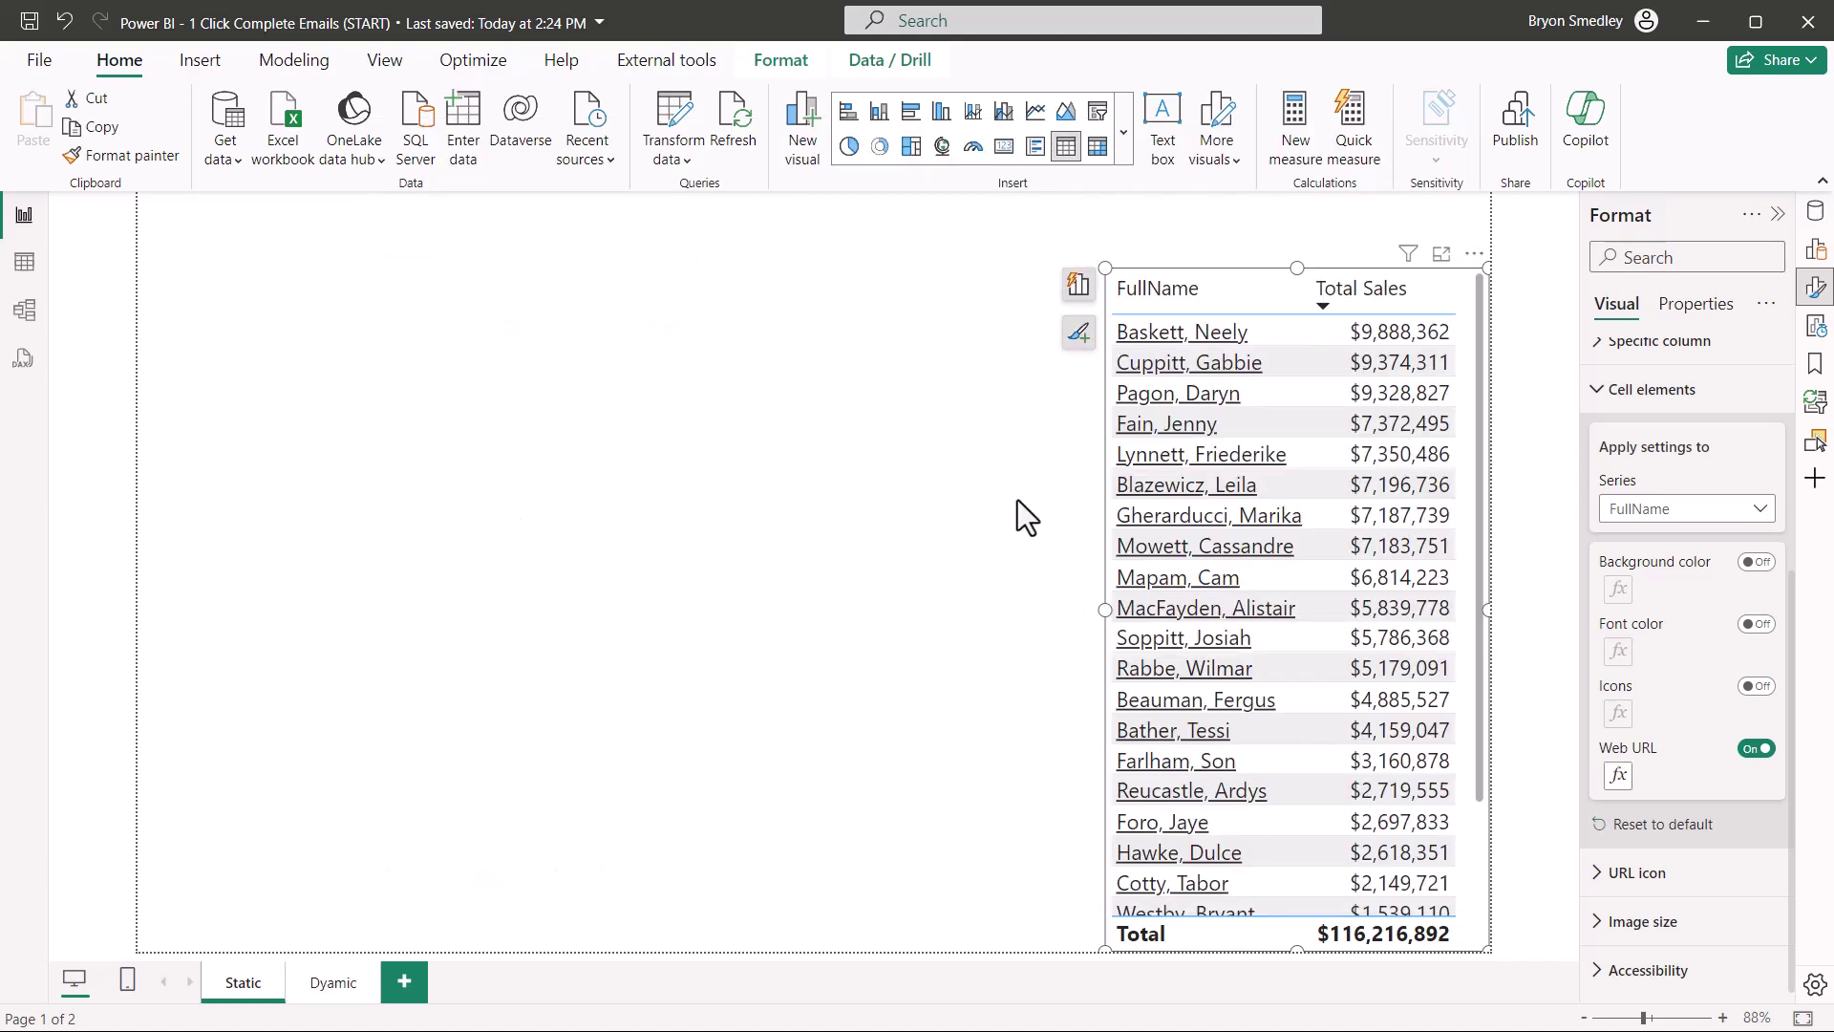
Step: Open the prefilled Latest Sales Info email in Outlook from a salesperson's name link
{"action": "left_click", "coordinate": [1184, 485]}
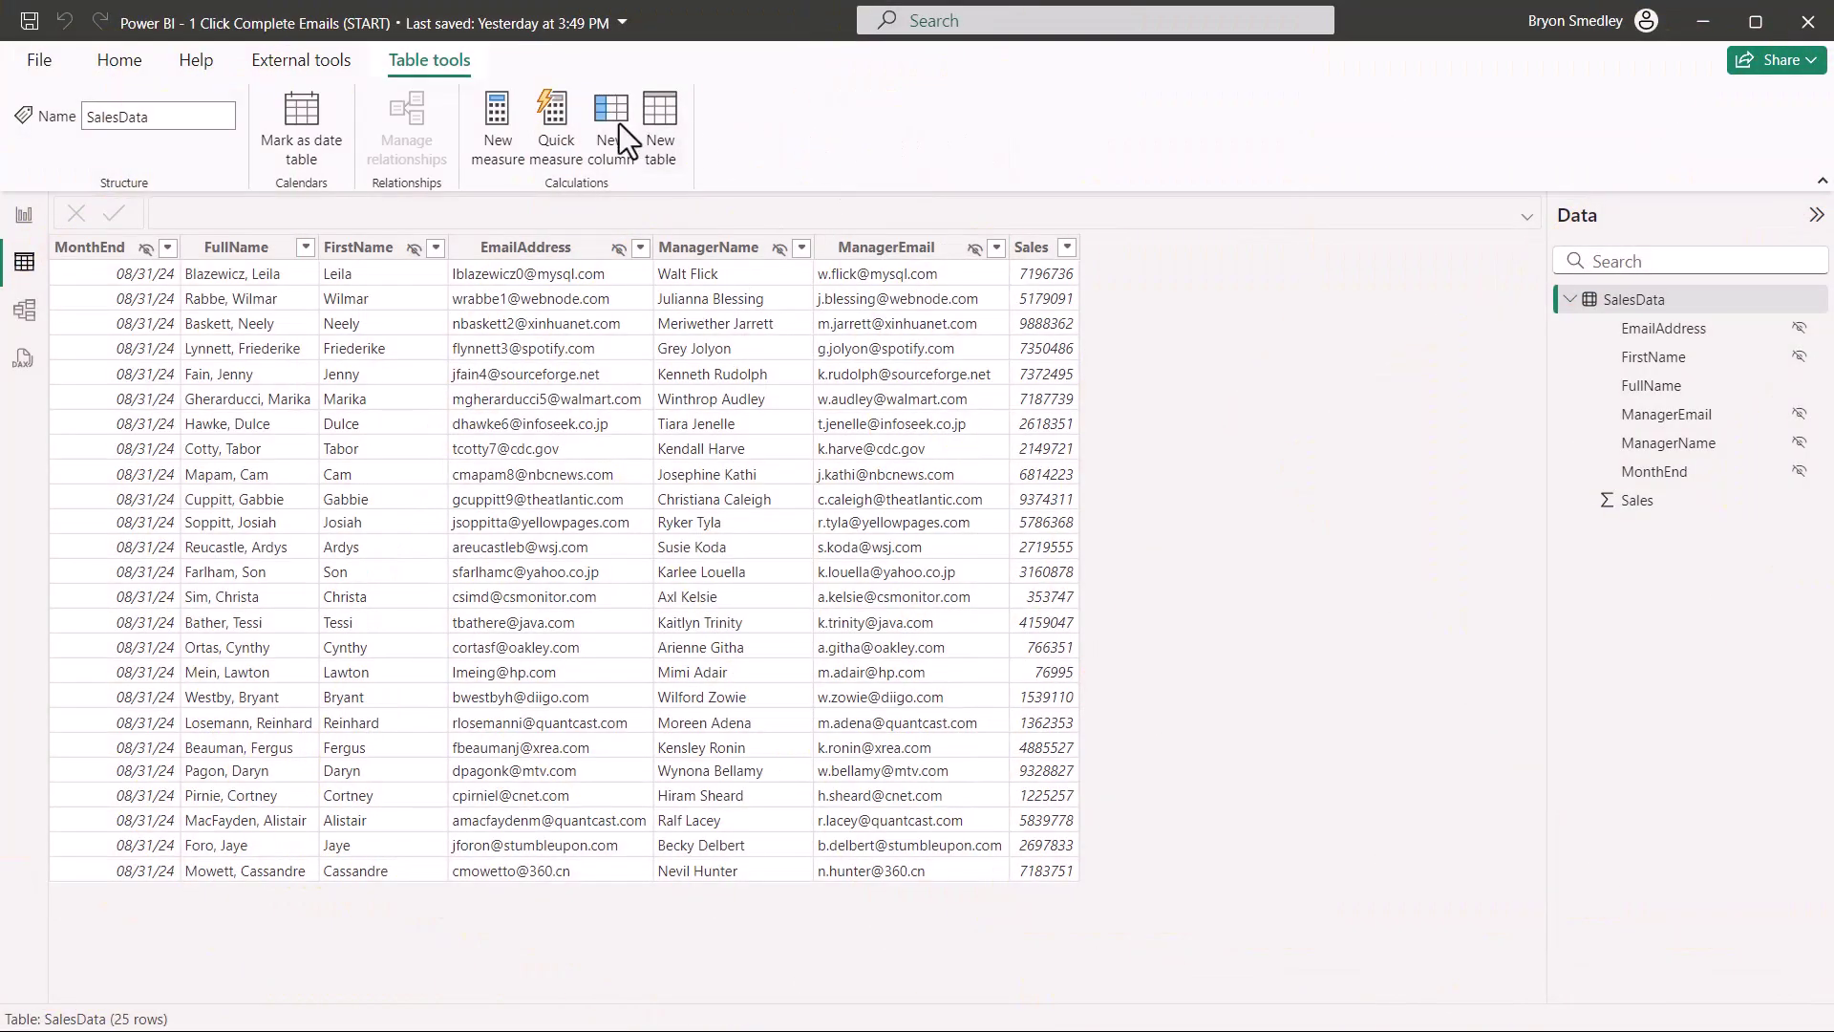
Step: Start column EmailNotice(Dynamic) = "mailto:" & EmailAddress & "?cc=" & ManagerEmail
{"action": "left_click", "coordinate": [612, 116]}
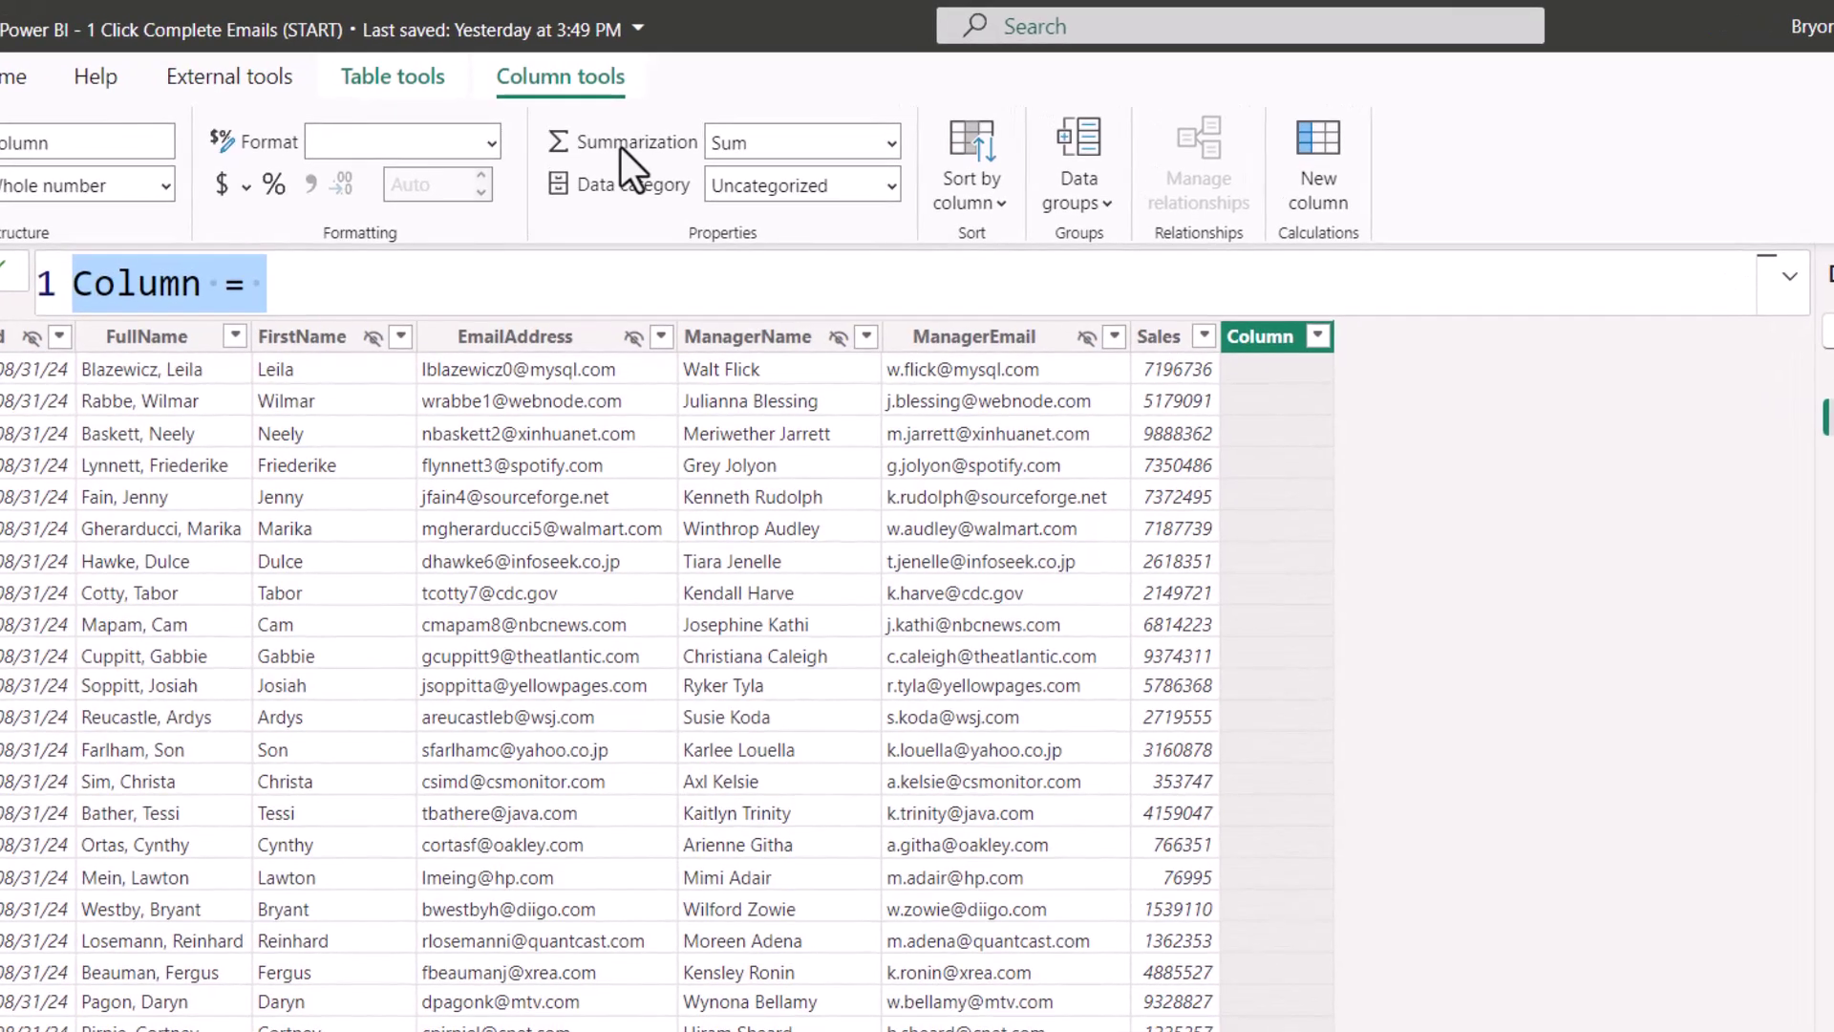
{"action": "type", "text": "EmailNotice(Dynamic) = "}
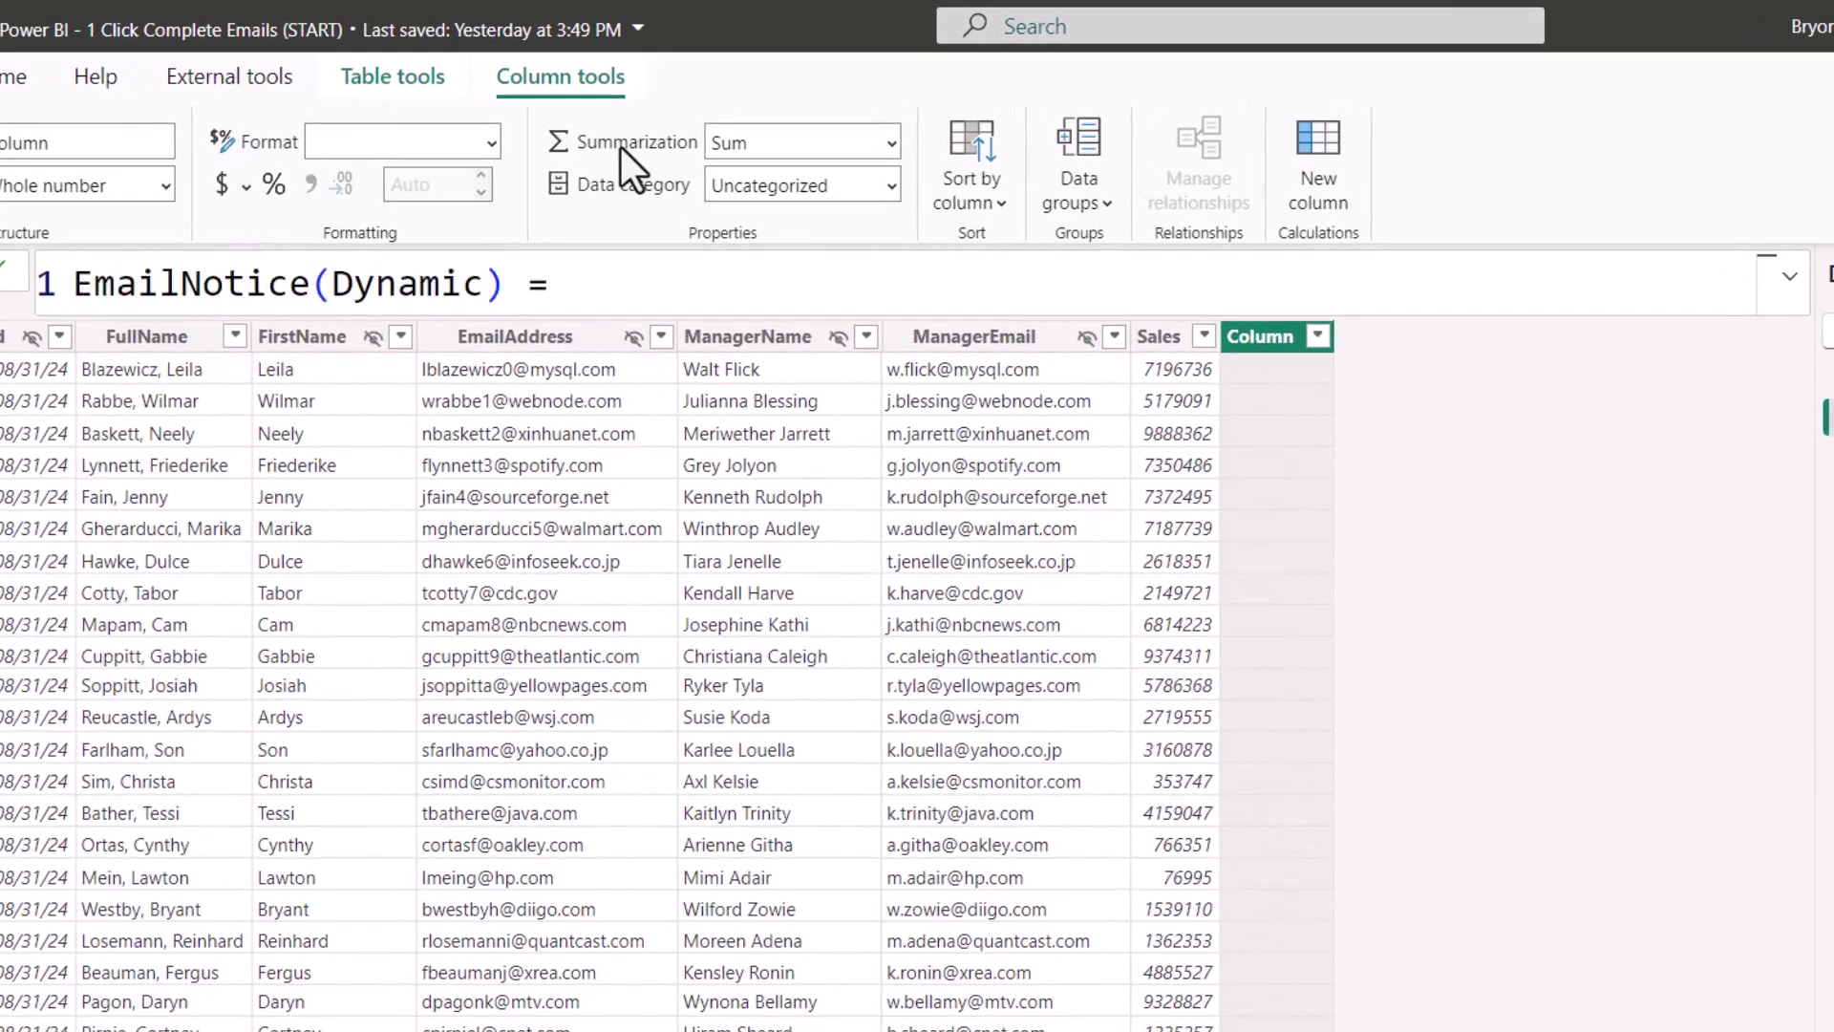
{"action": "type", "text": "\"mailto:\" & '"}
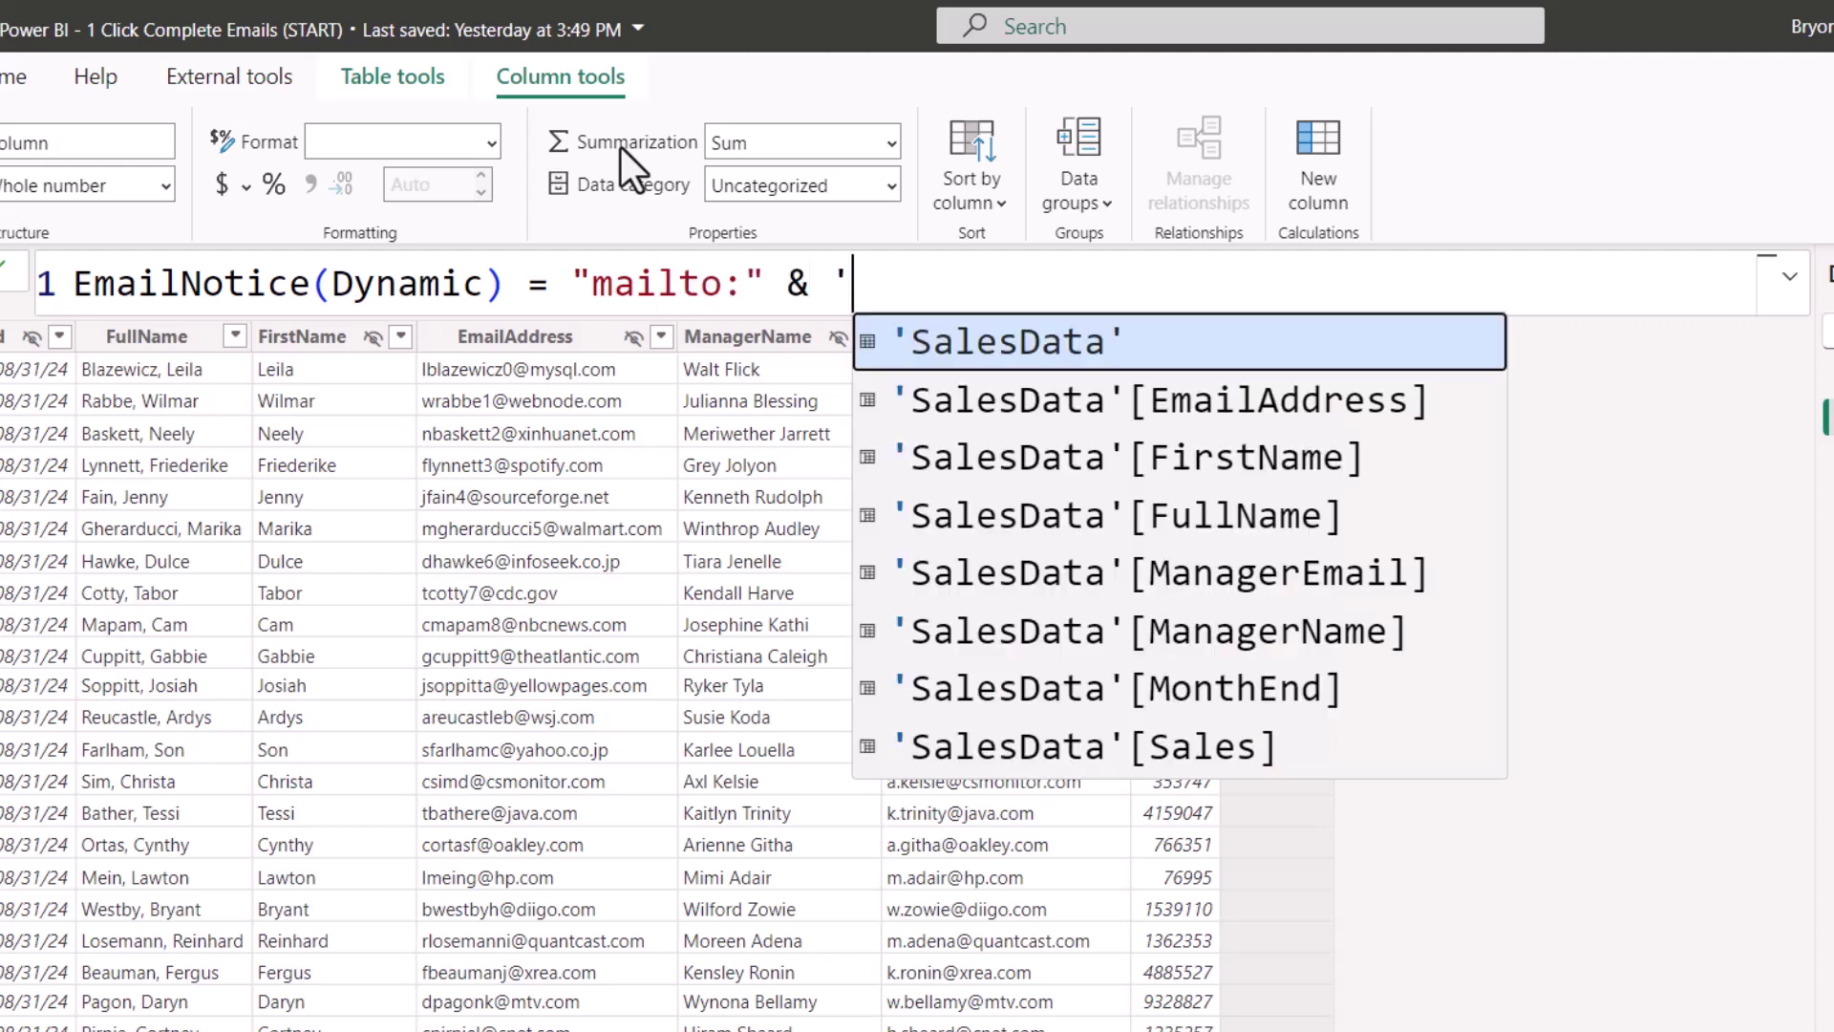
{"action": "key", "text": "Down"}
{"action": "key", "text": "Tab"}
{"action": "type", "text": "& \""}
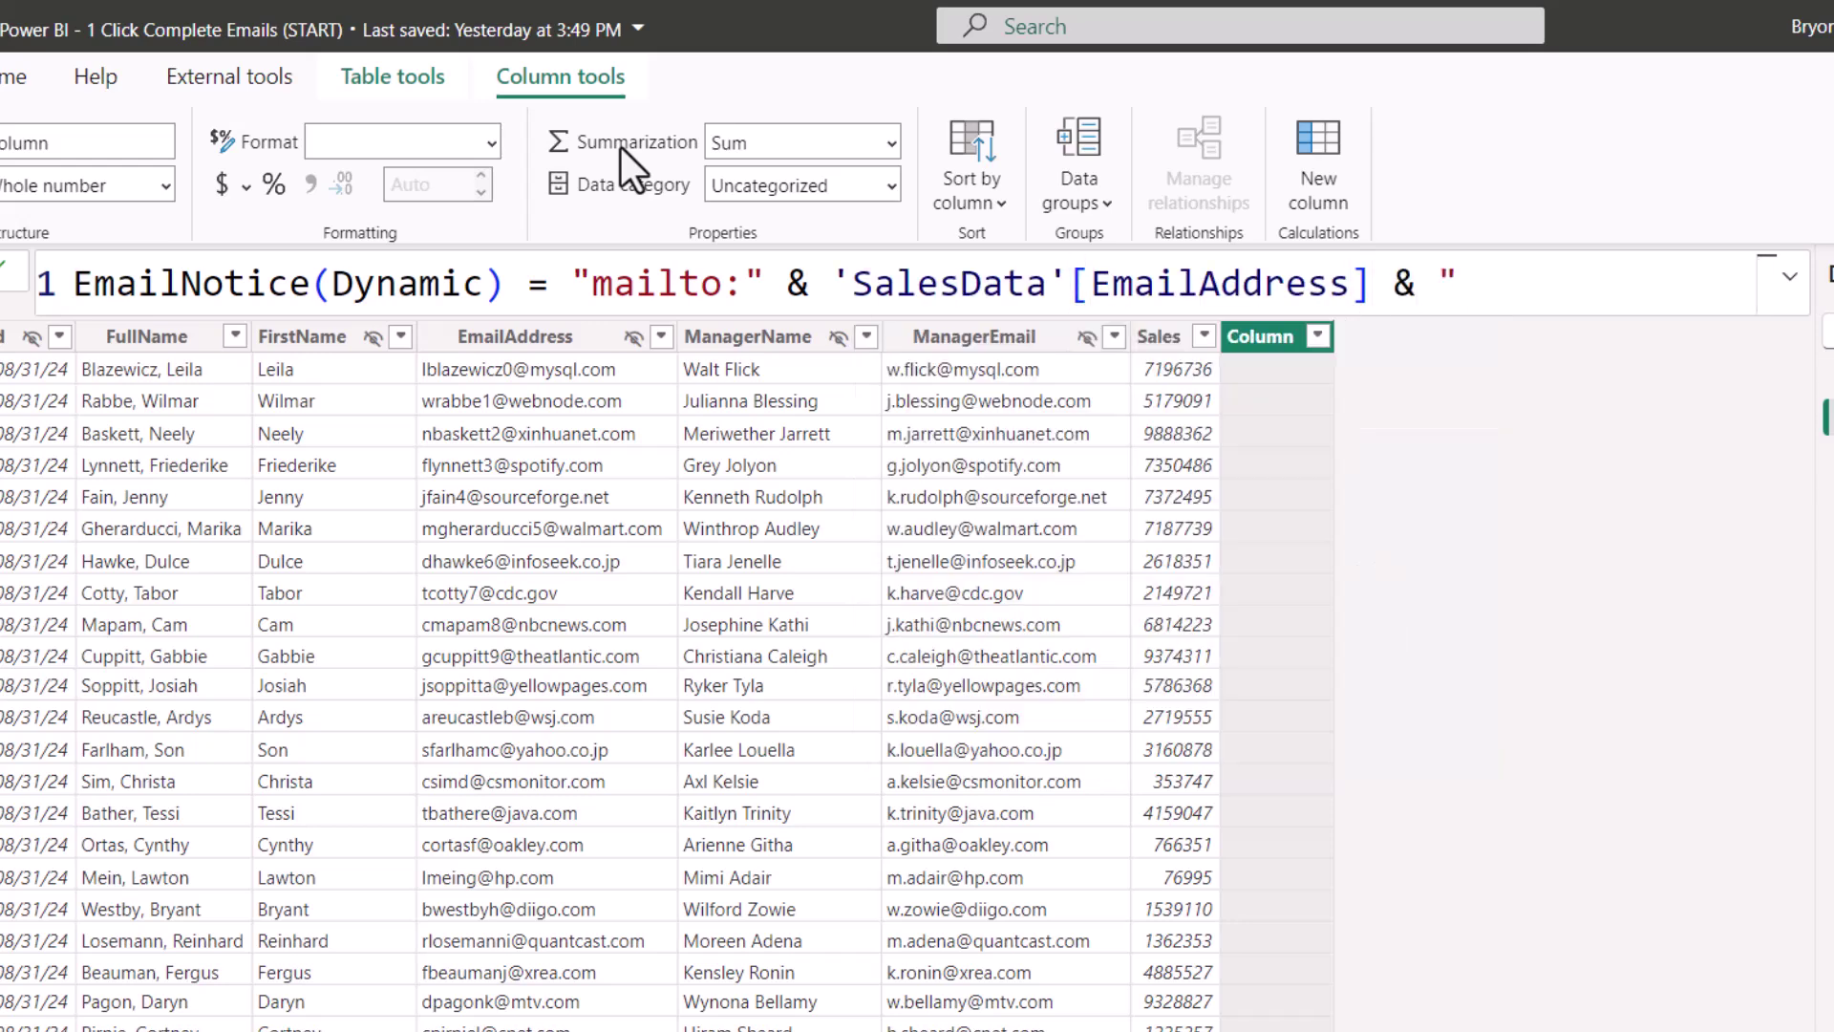
{"action": "type", "text": "?cc=\" &"}
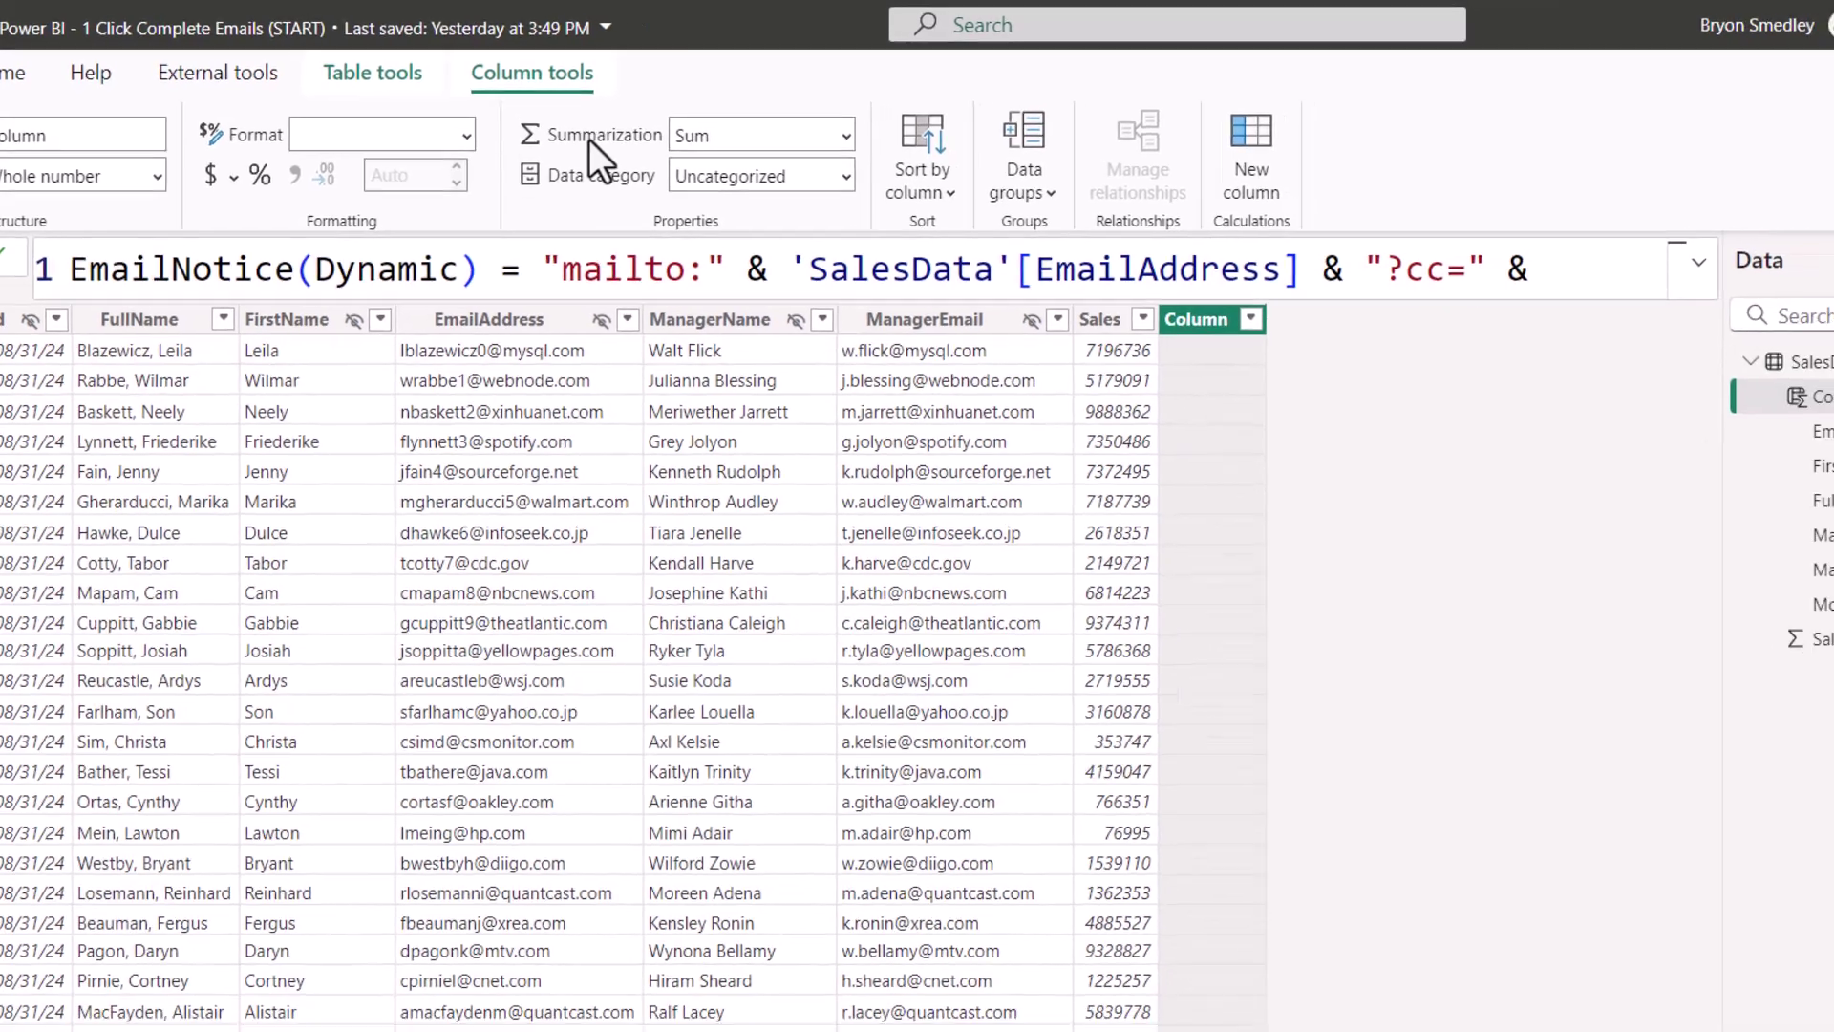
{"action": "type", "text": " '"}
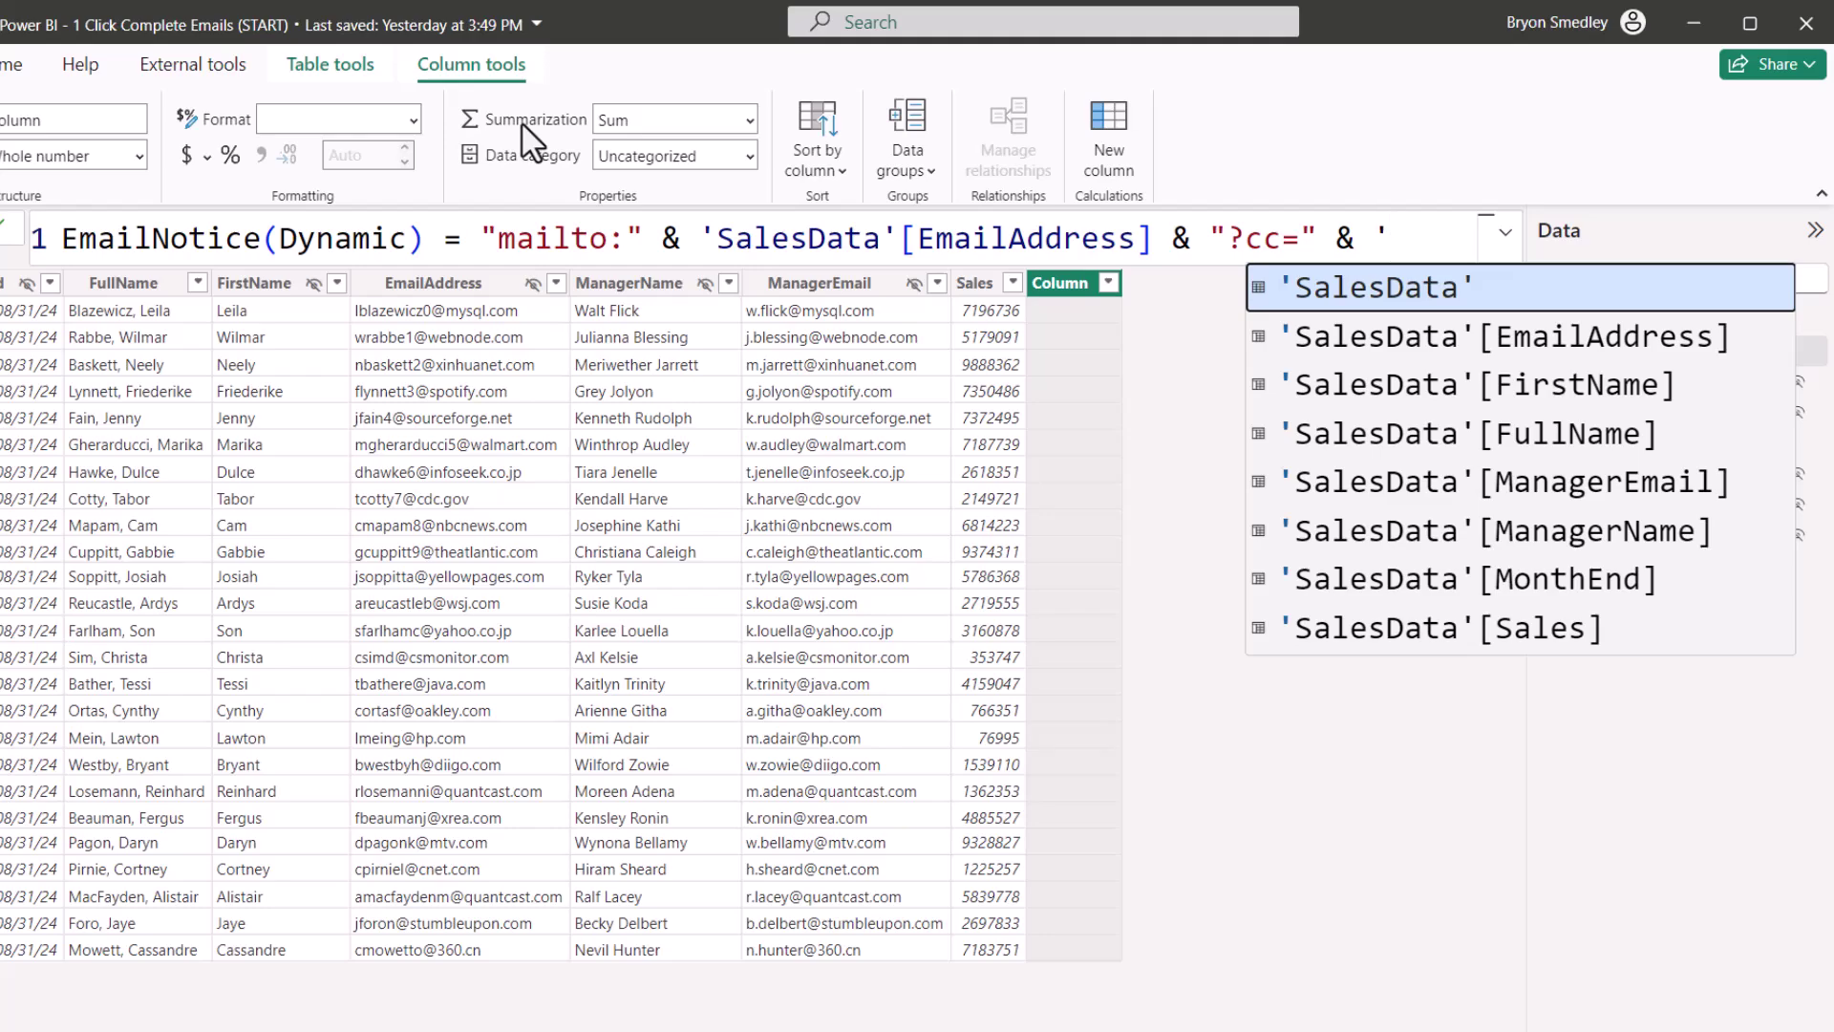
{"action": "key", "text": "Down"}
{"action": "key", "text": "Down"}
{"action": "key", "text": "Down"}
{"action": "key", "text": "Down"}
{"action": "key", "text": "Tab"}
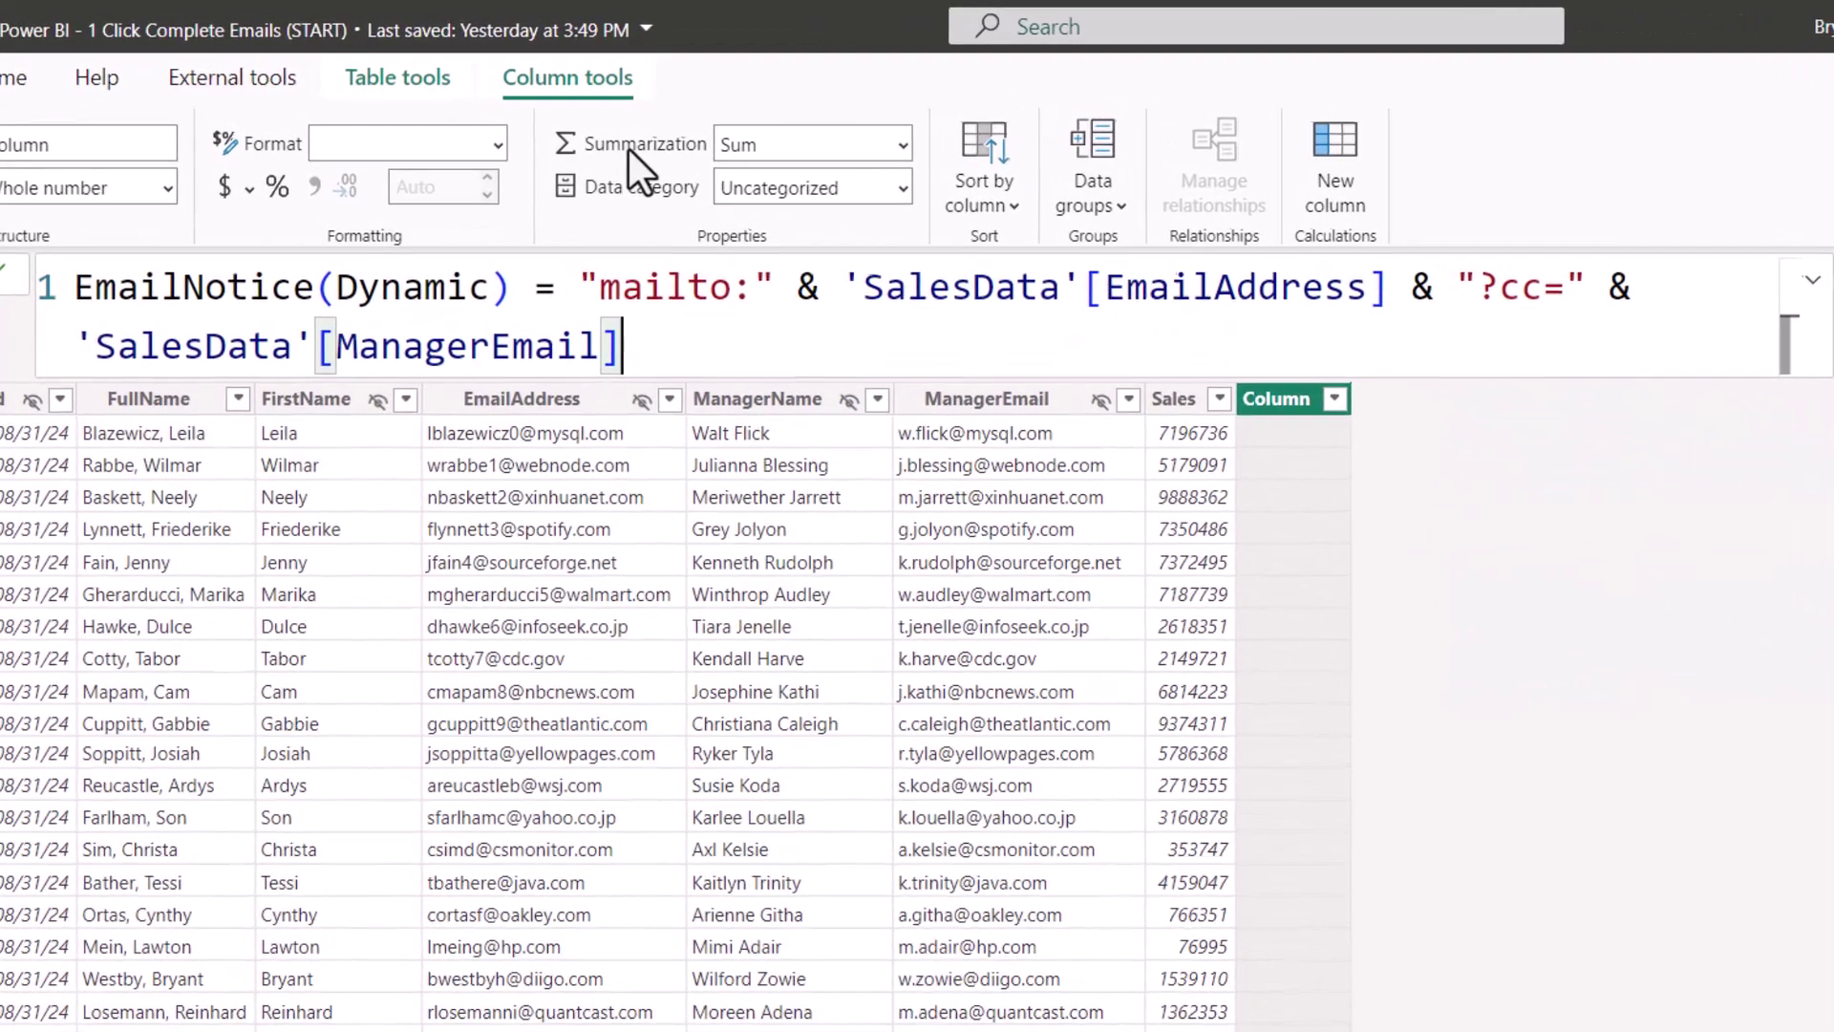
Step: Add an HR bcc address, subject 'Latest Sales Info - ' plus MonthEnd, and a body beginning 'Hello '
{"action": "type", "text": "& "}
{"action": "type", "text": "\""}
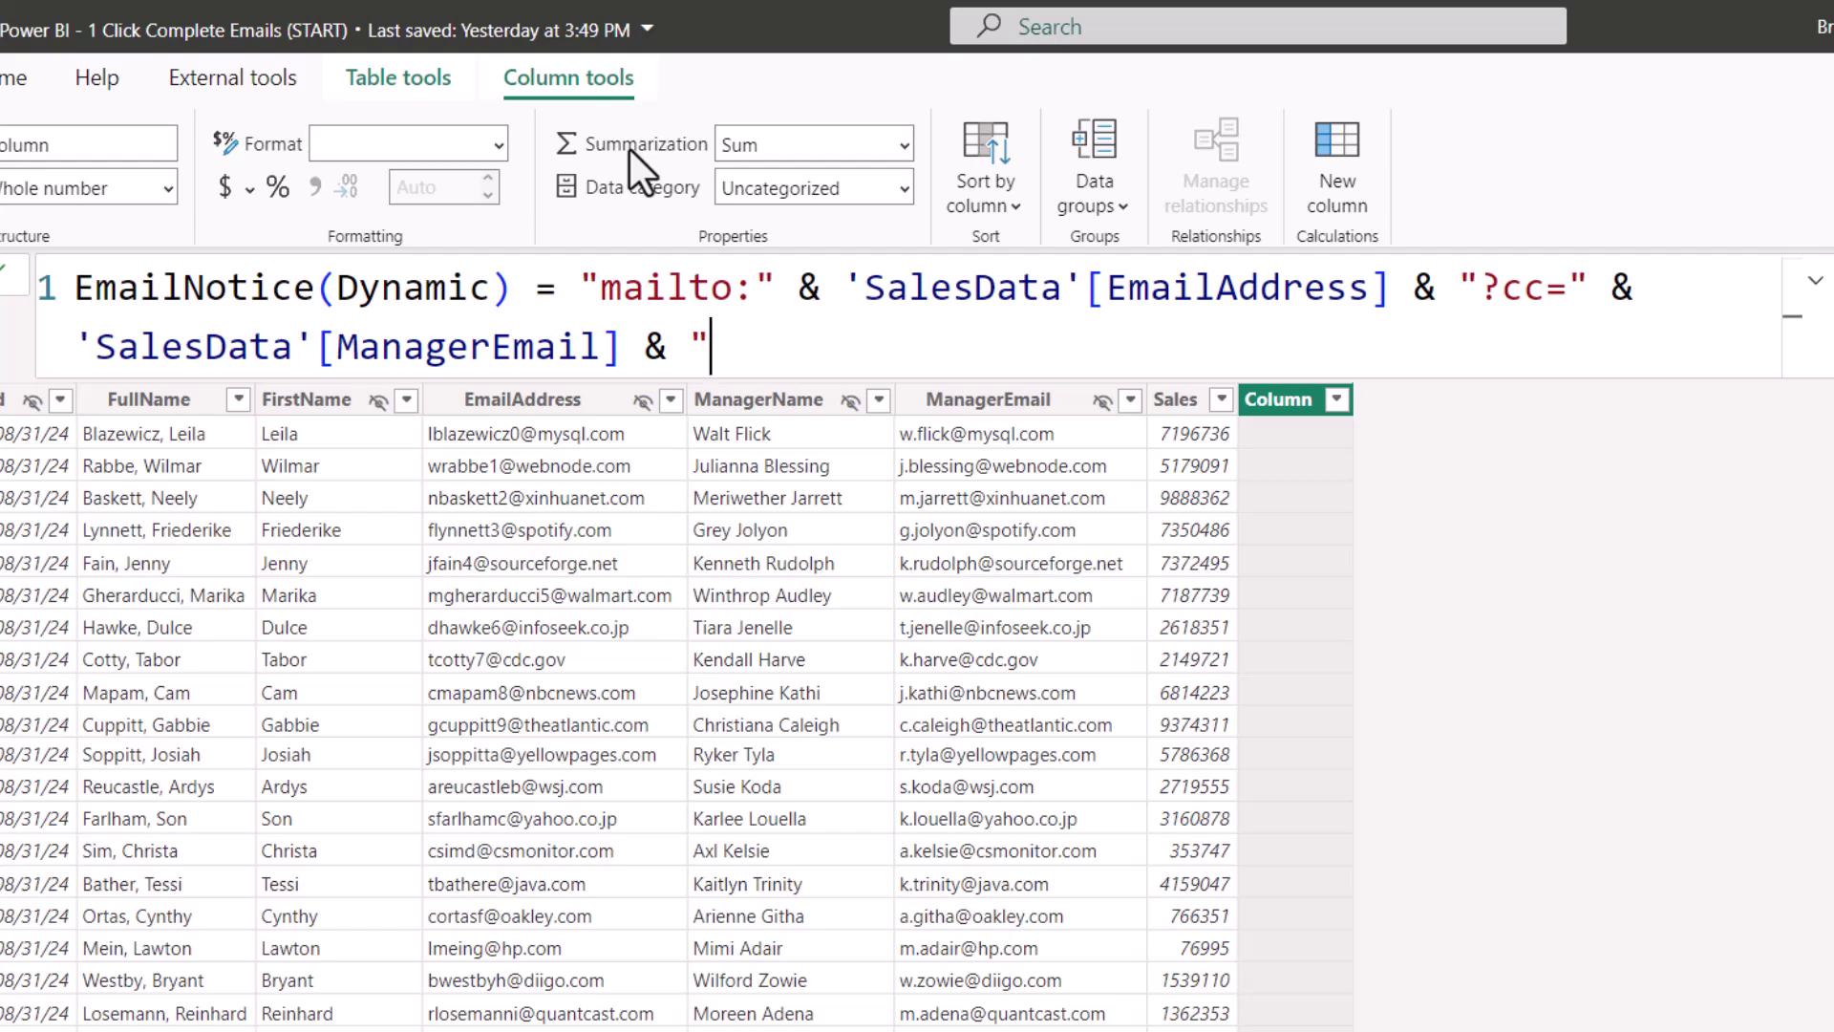
{"action": "type", "text": "&bcc="}
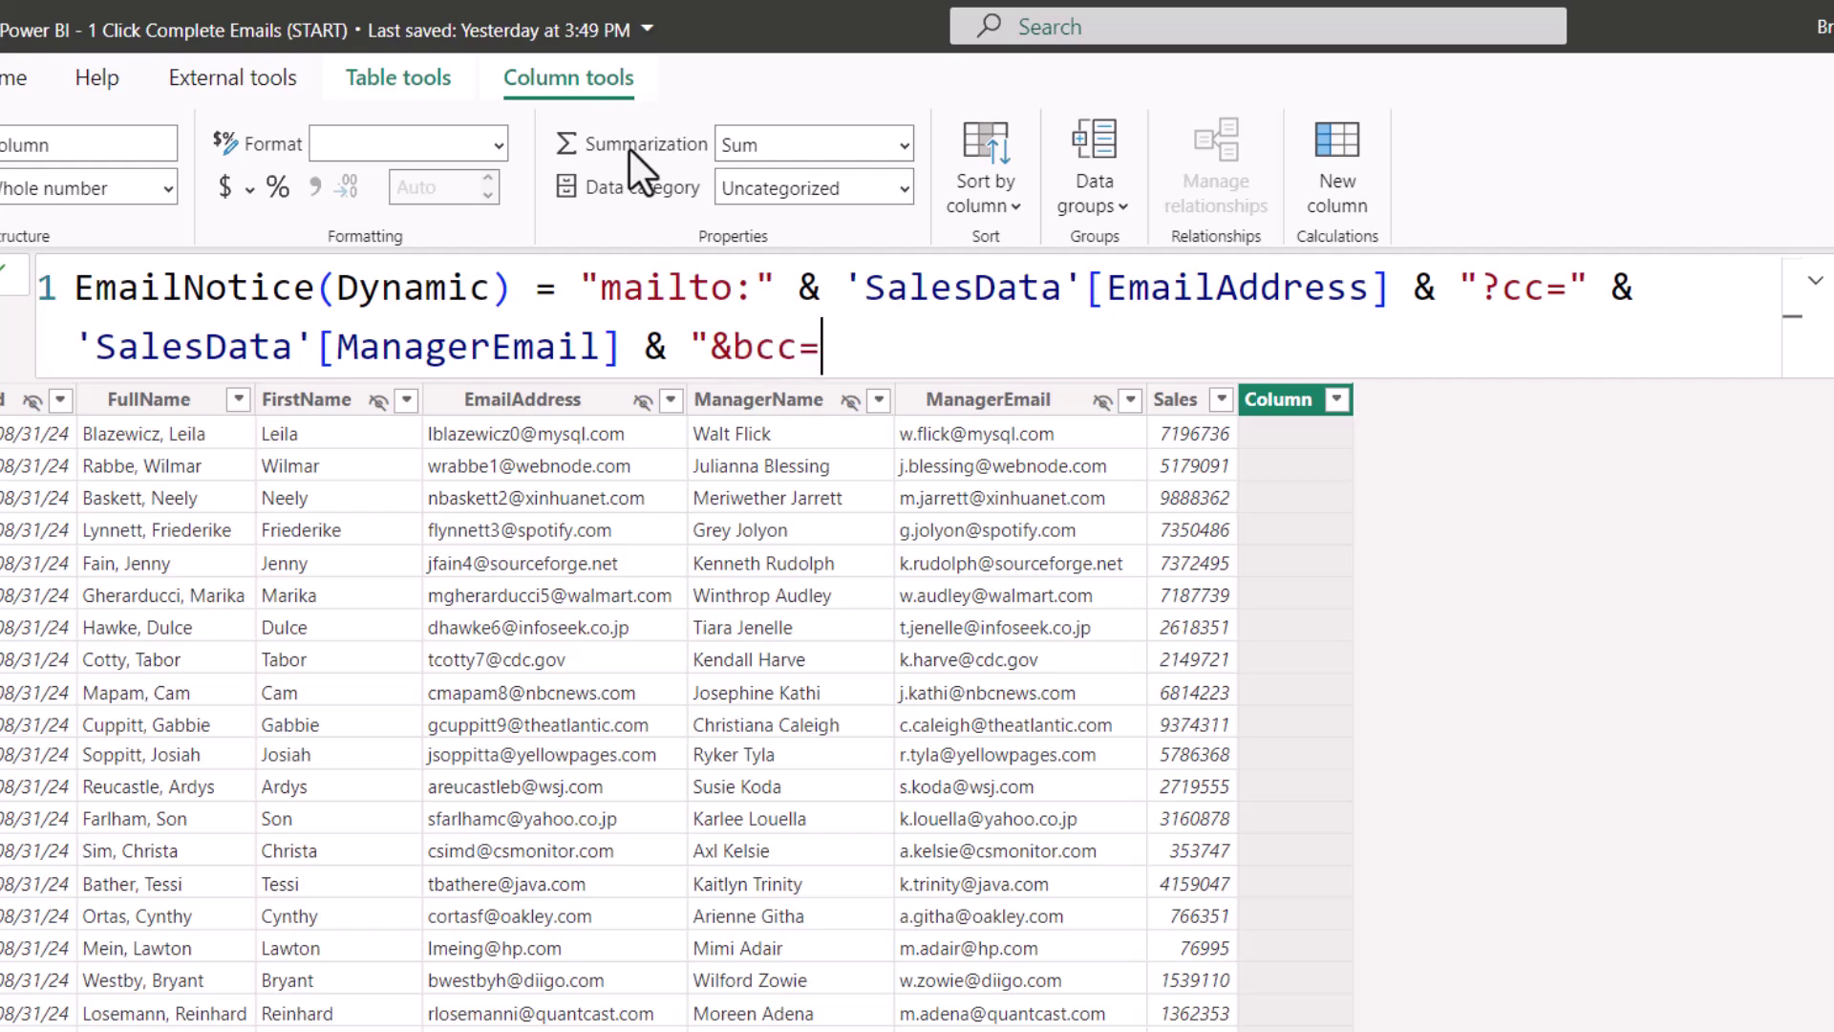
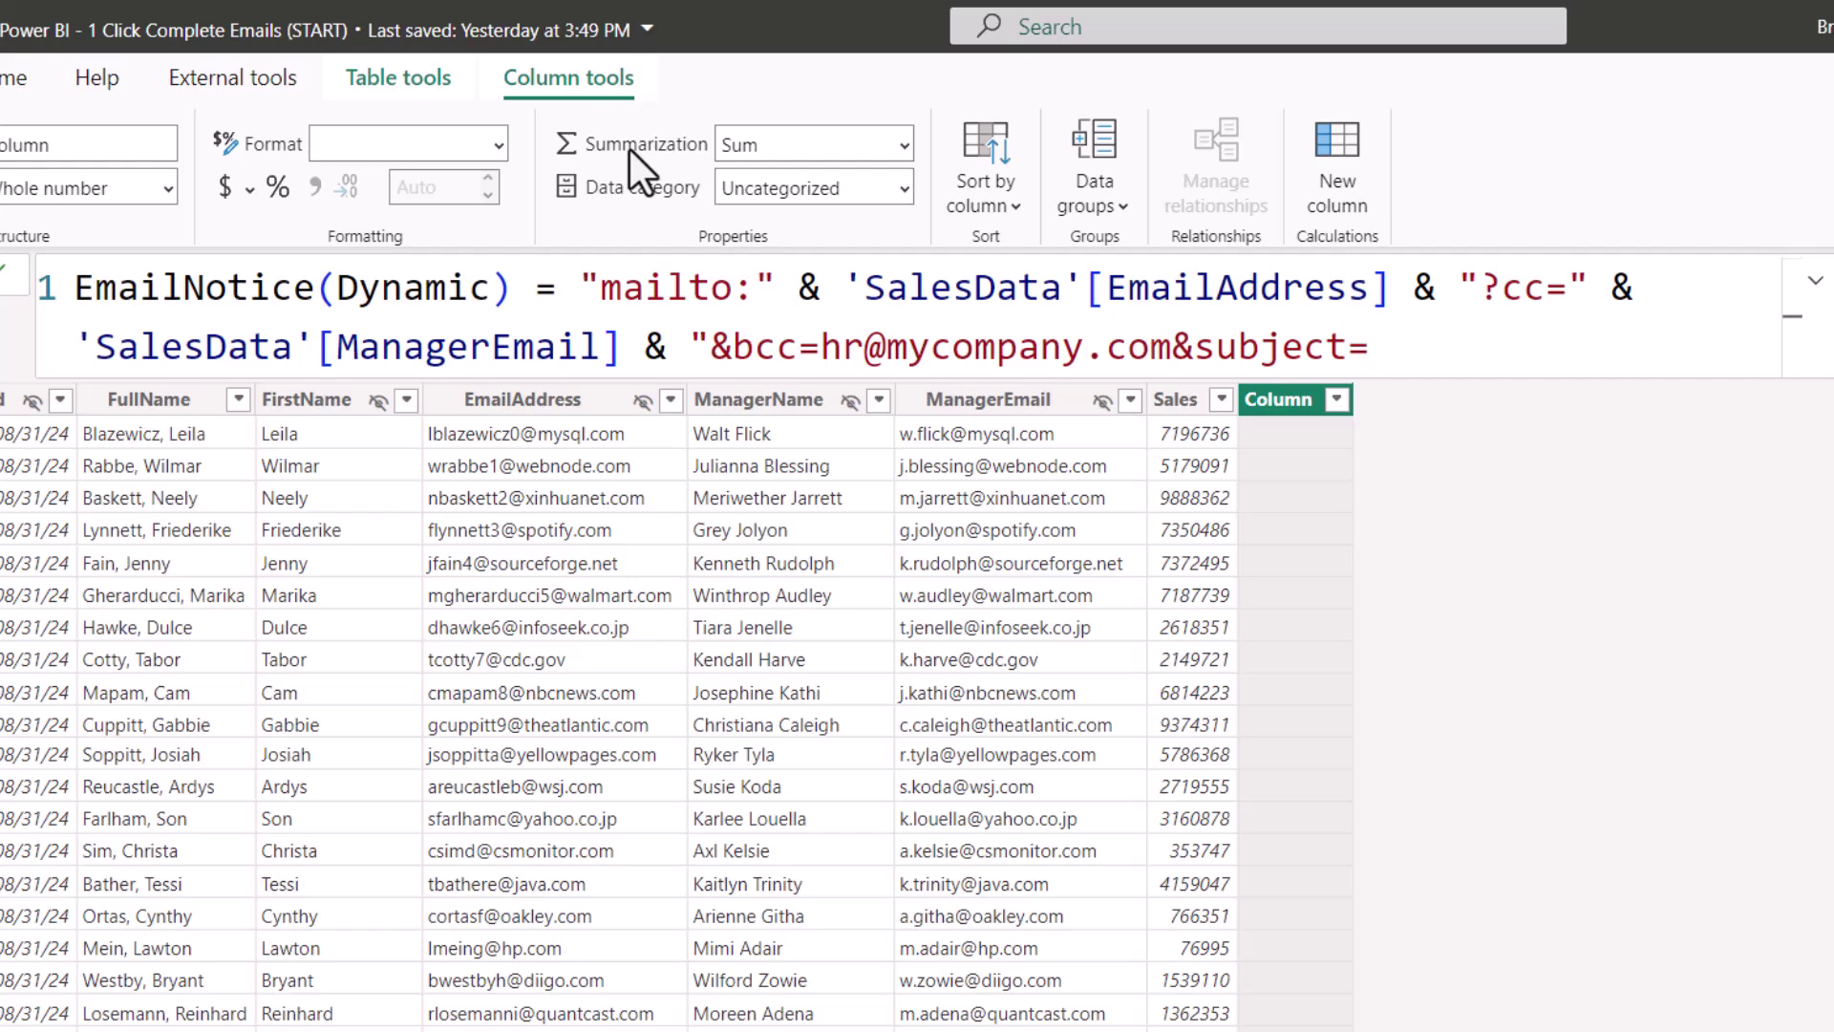
{"action": "type", "text": "Latest Sales Info - \""}
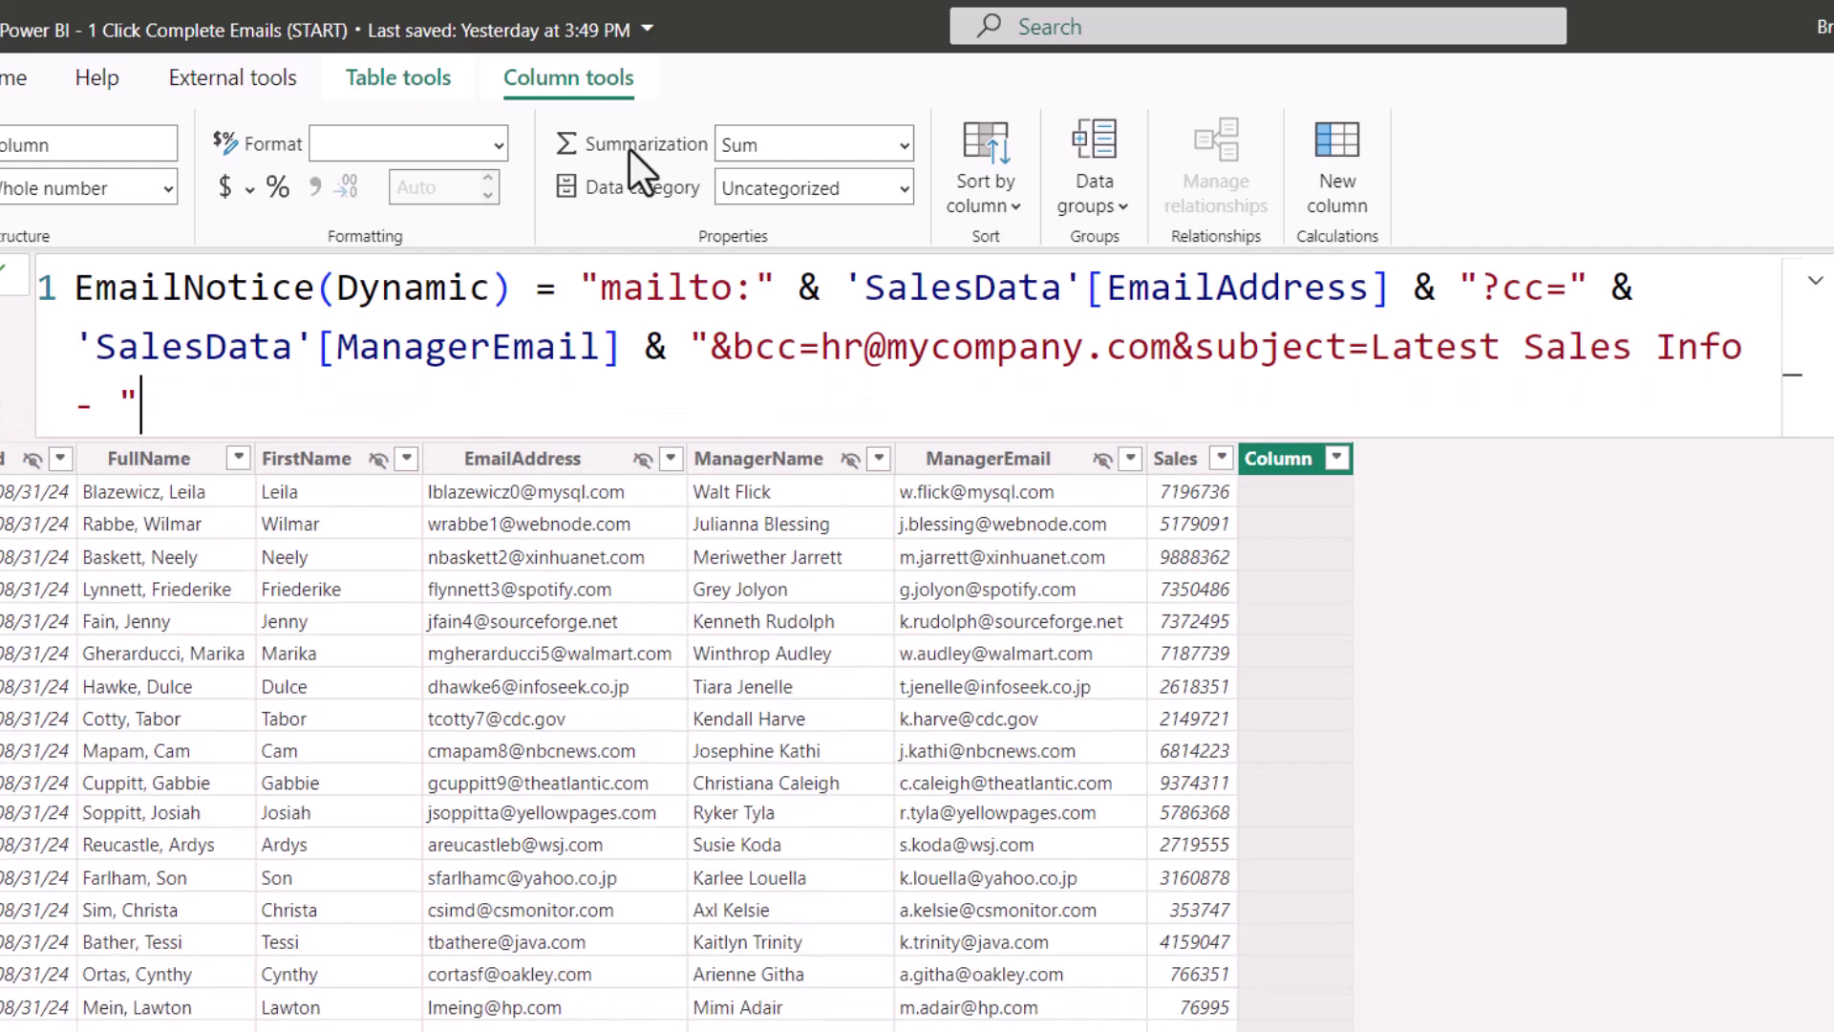
{"action": "type", "text": " & '"}
{"action": "key", "text": "Down"}
{"action": "key", "text": "Down"}
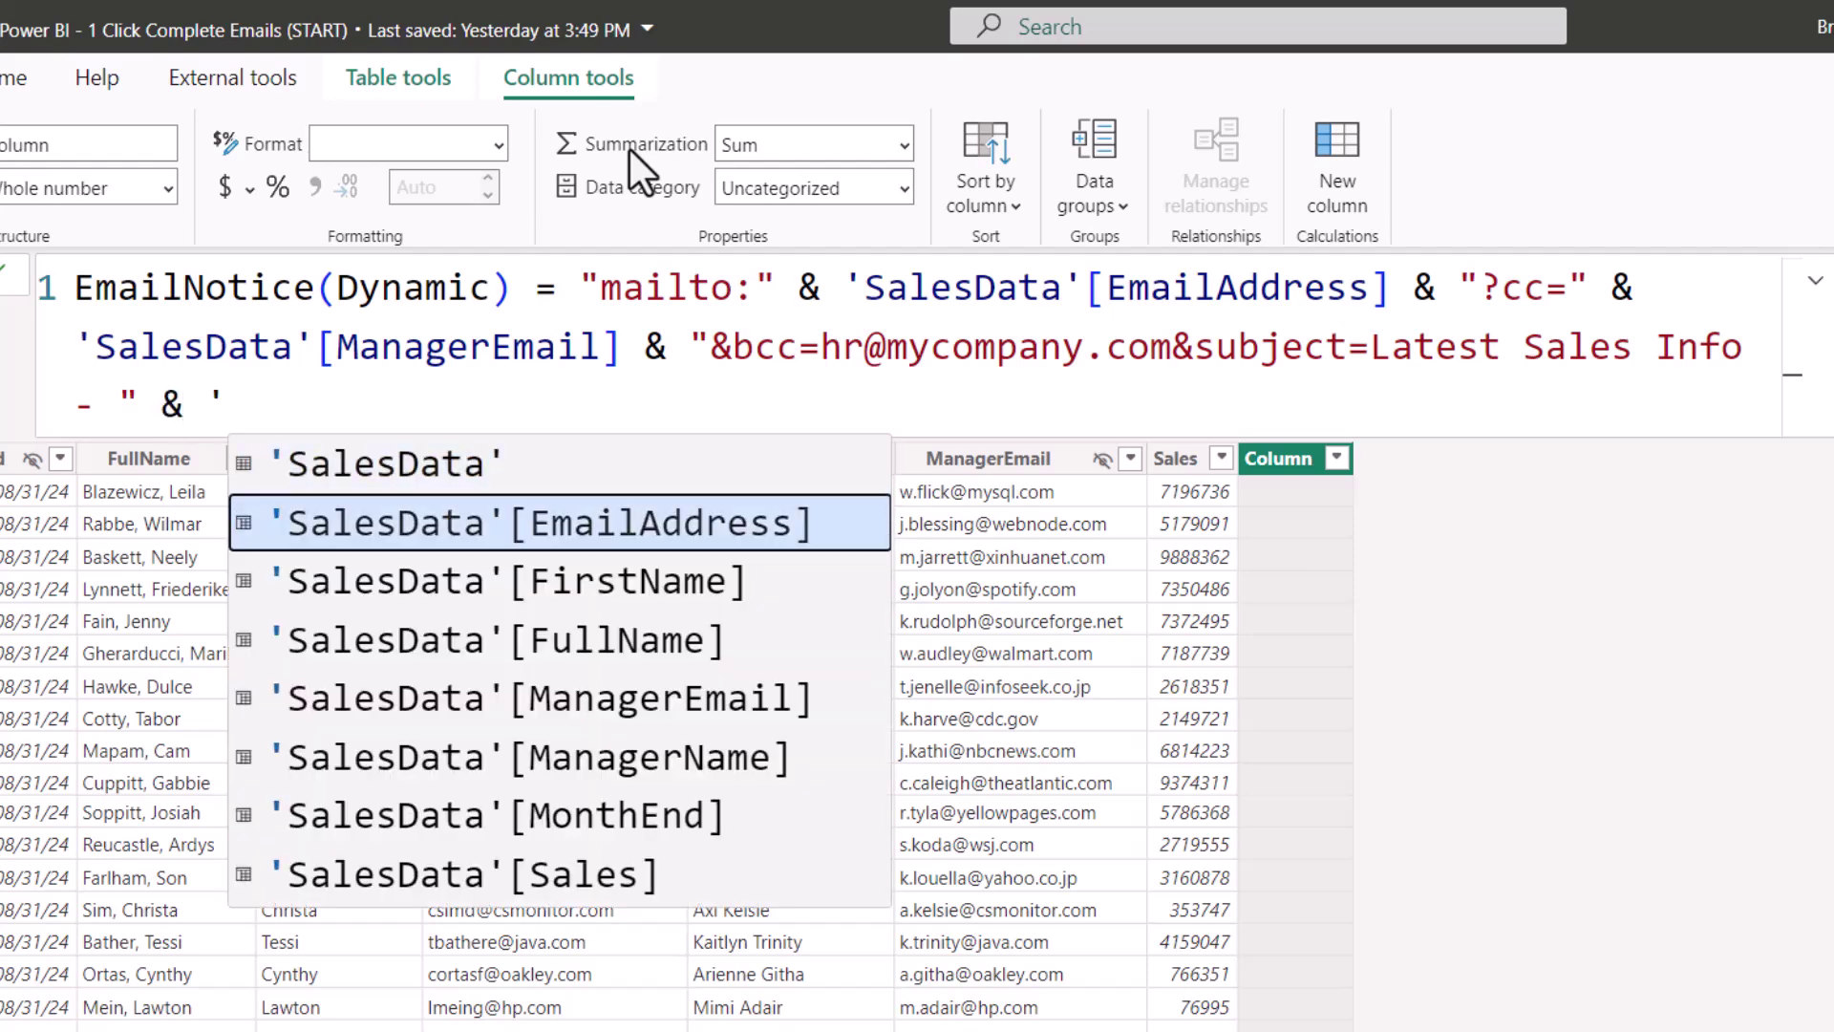
{"action": "key", "text": "Down"}
{"action": "key", "text": "Down"}
{"action": "key", "text": "Down"}
{"action": "key", "text": "Down"}
{"action": "key", "text": "Tab"}
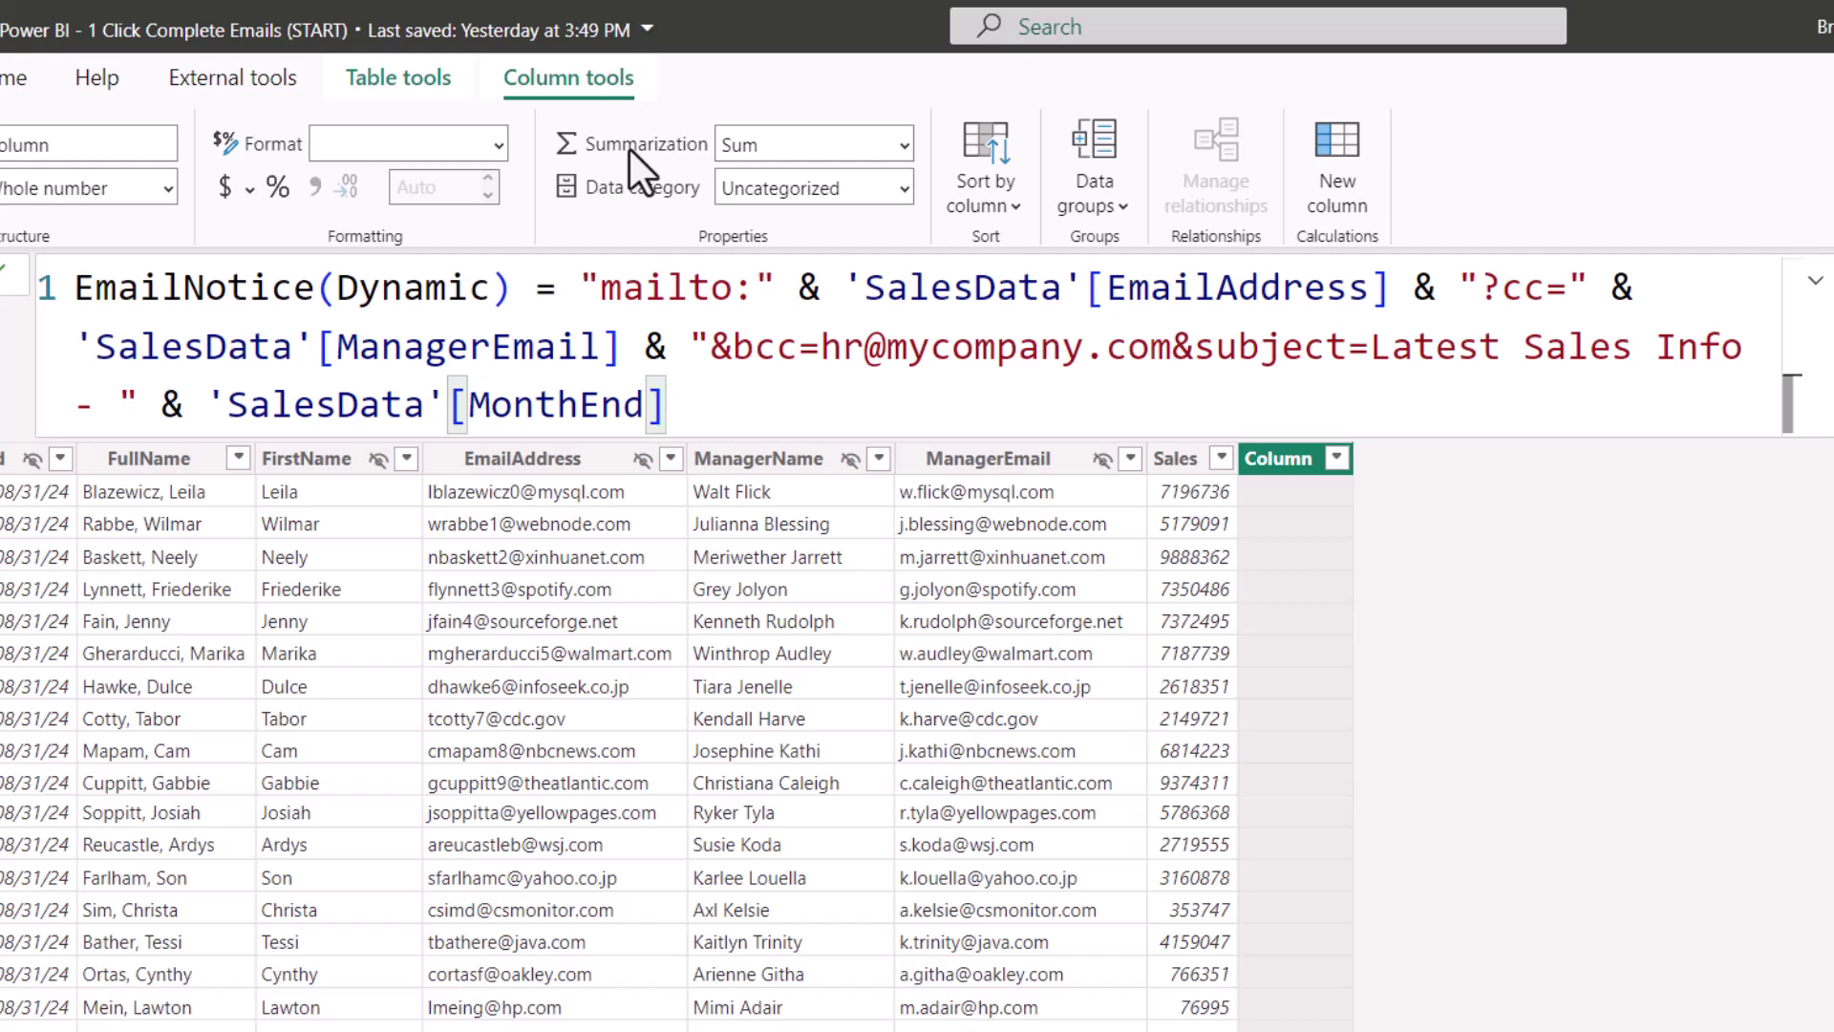
{"action": "type", "text": "& \""}
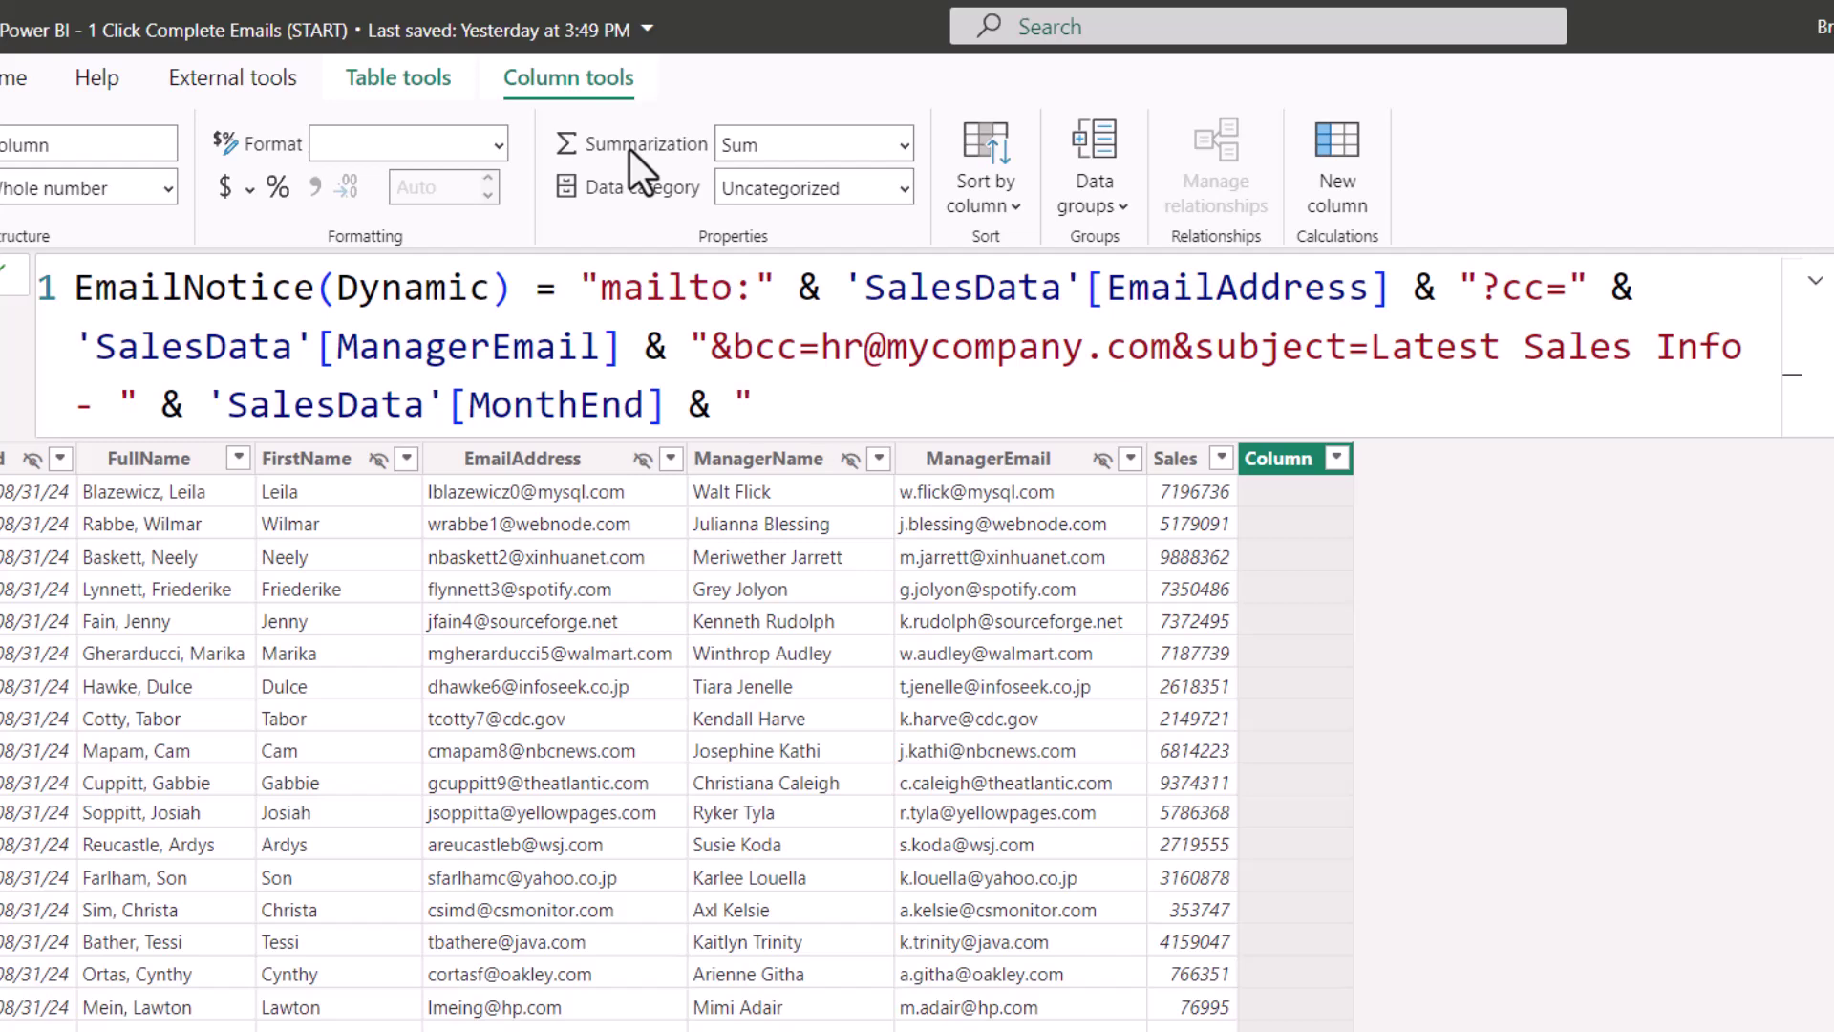
{"action": "type", "text": "&body=Hello"}
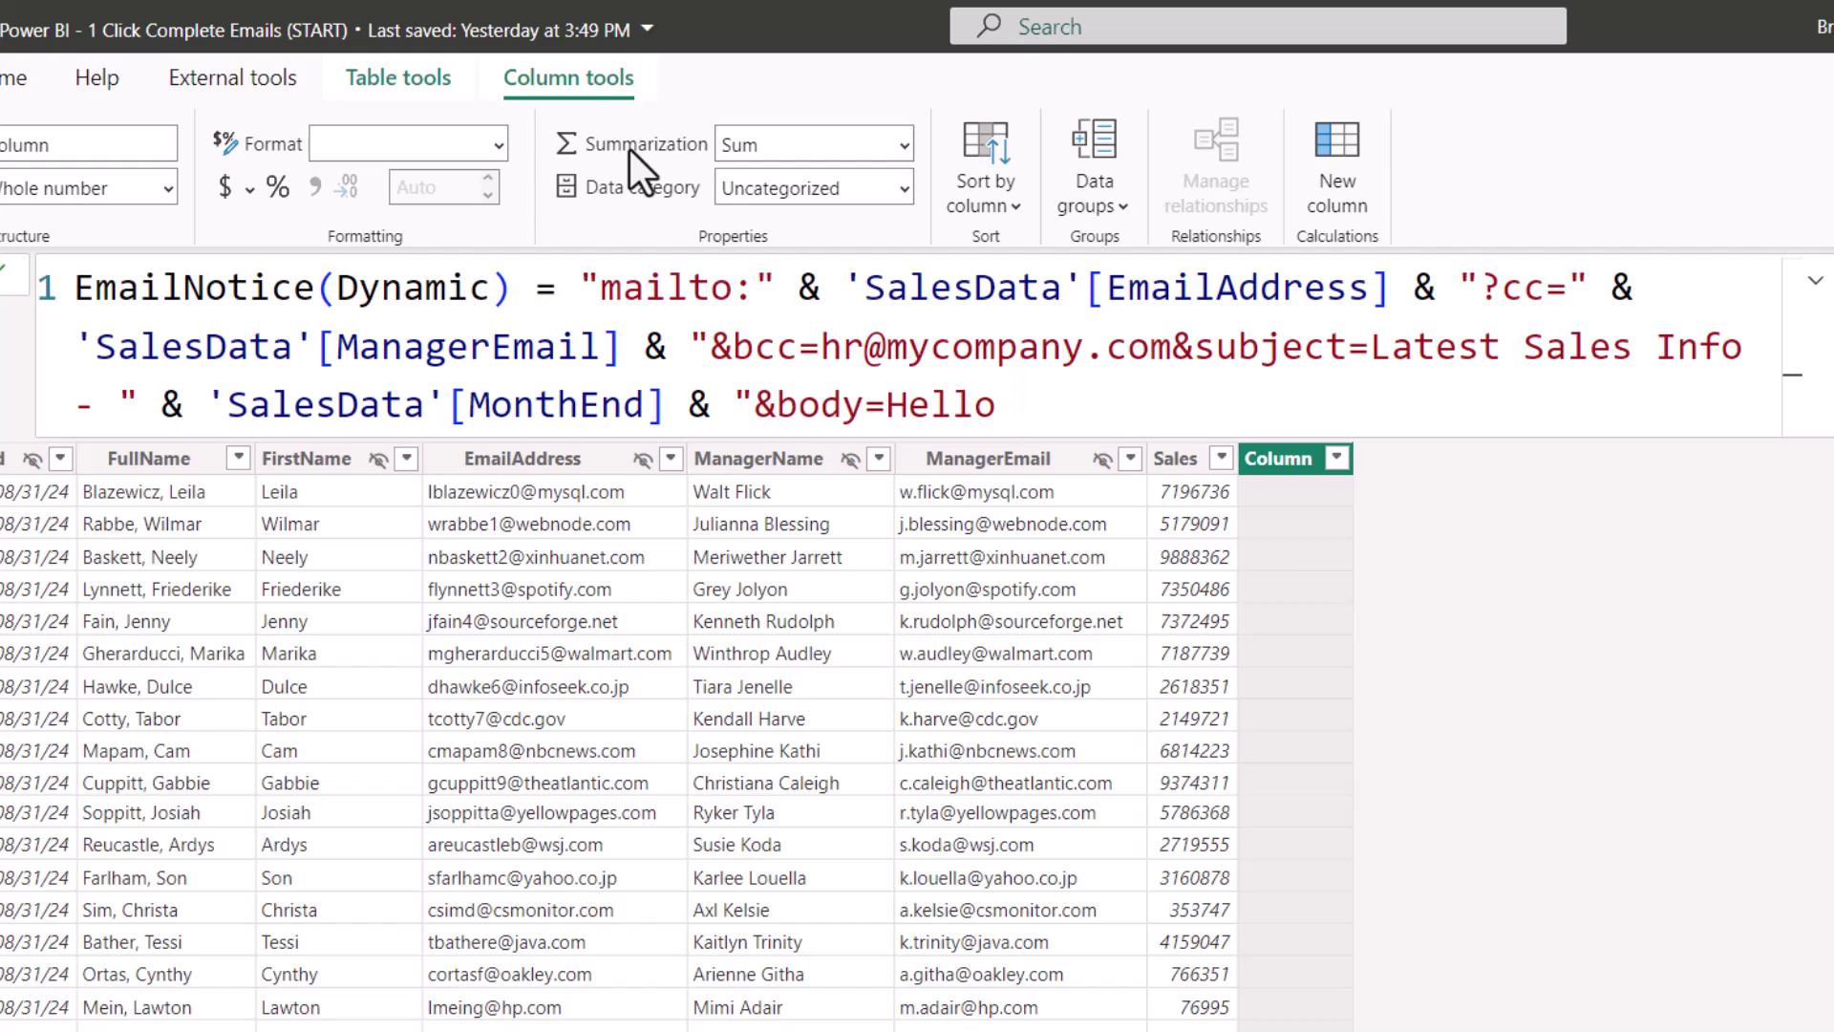
{"action": "type", "text": " \" & '"}
{"action": "key", "text": "Down"}
{"action": "key", "text": "Down"}
{"action": "key", "text": "Down"}
Step: Insert FirstName, two line breaks, 'Your monthly sales for the end of' MonthEnd 'totaled to' Sales, and a period
{"action": "key", "text": "Up"}
{"action": "key", "text": "Tab"}
{"action": "type", "text": "& "}
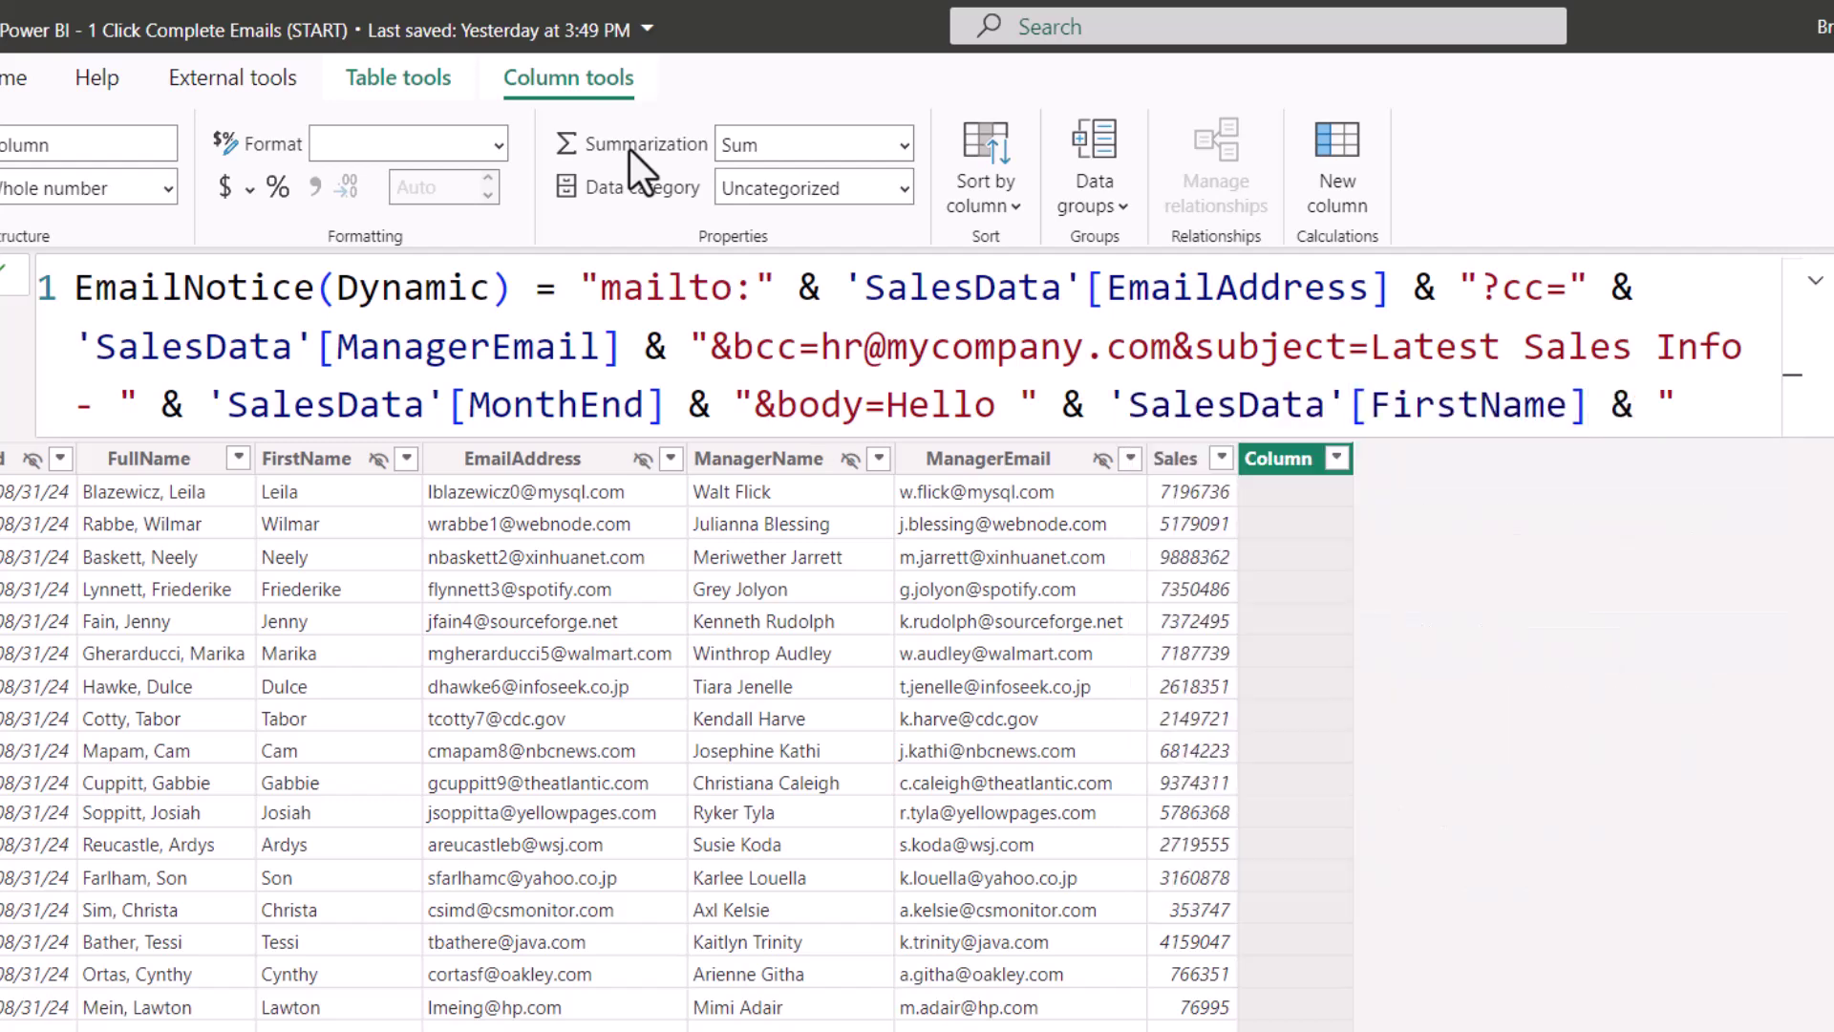
{"action": "type", "text": "\",%0D%0A"}
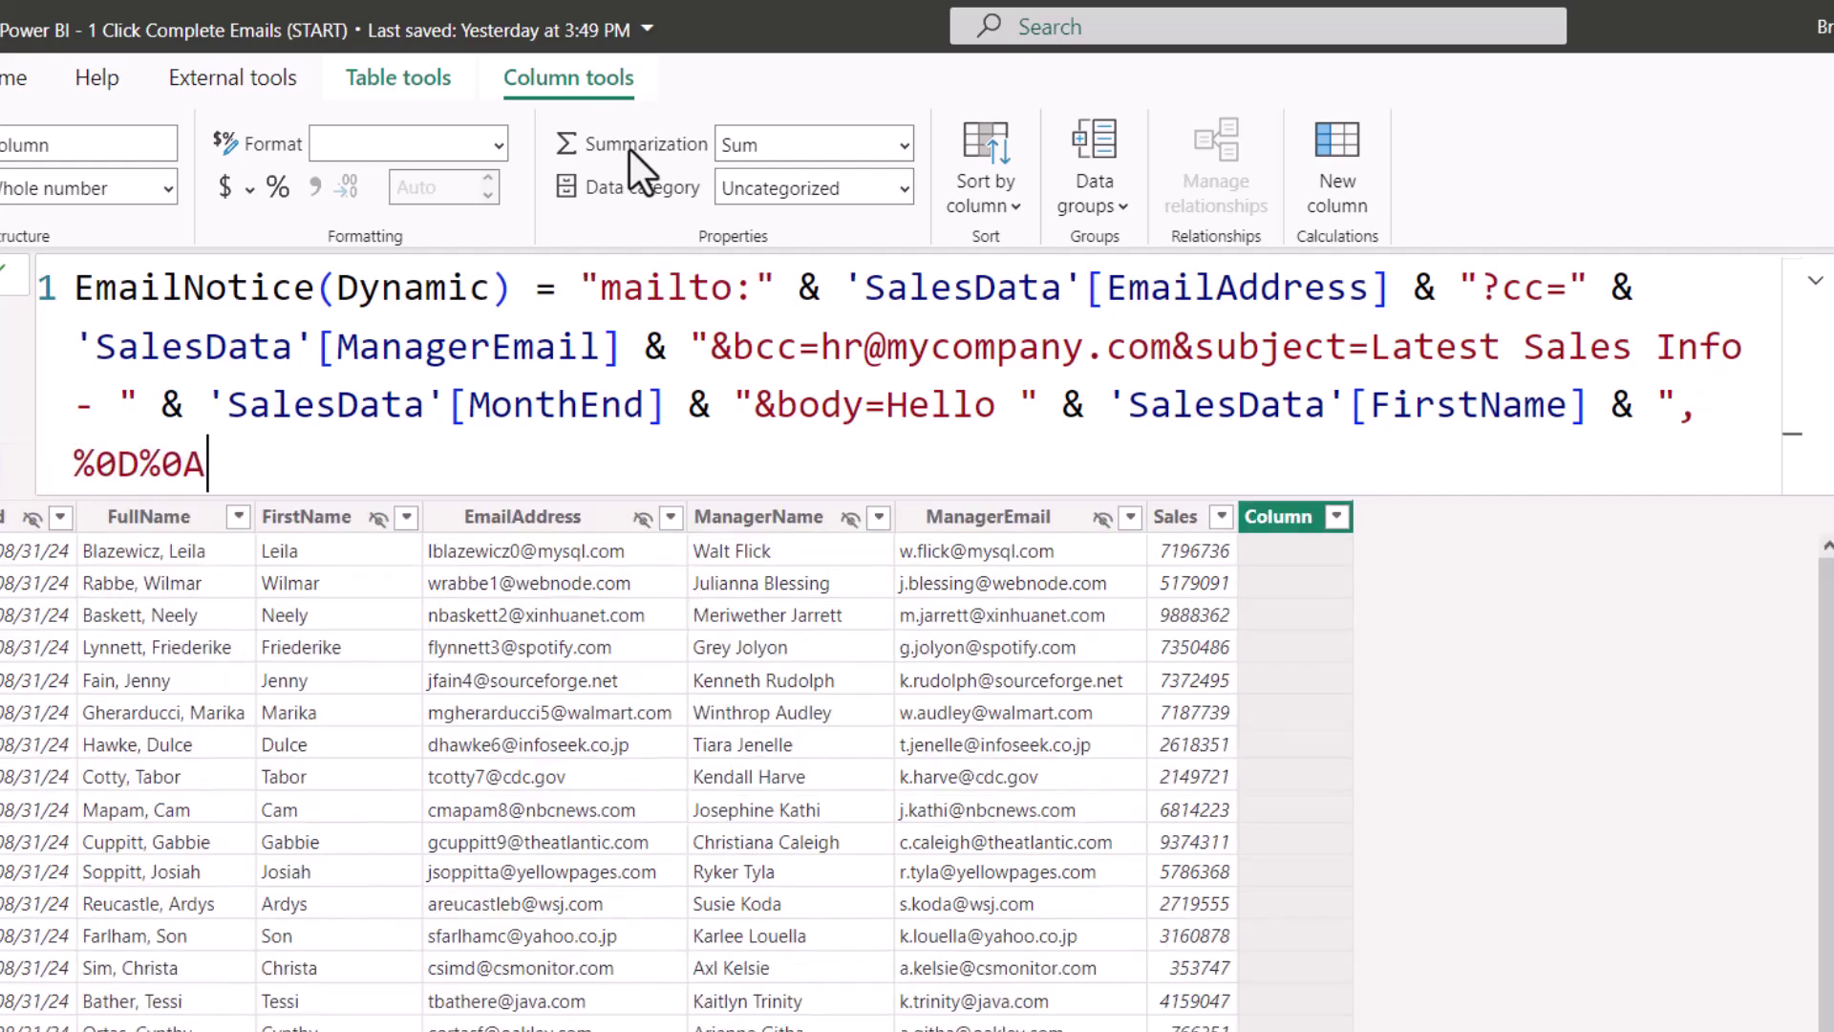
{"action": "type", "text": "%0D%0A"}
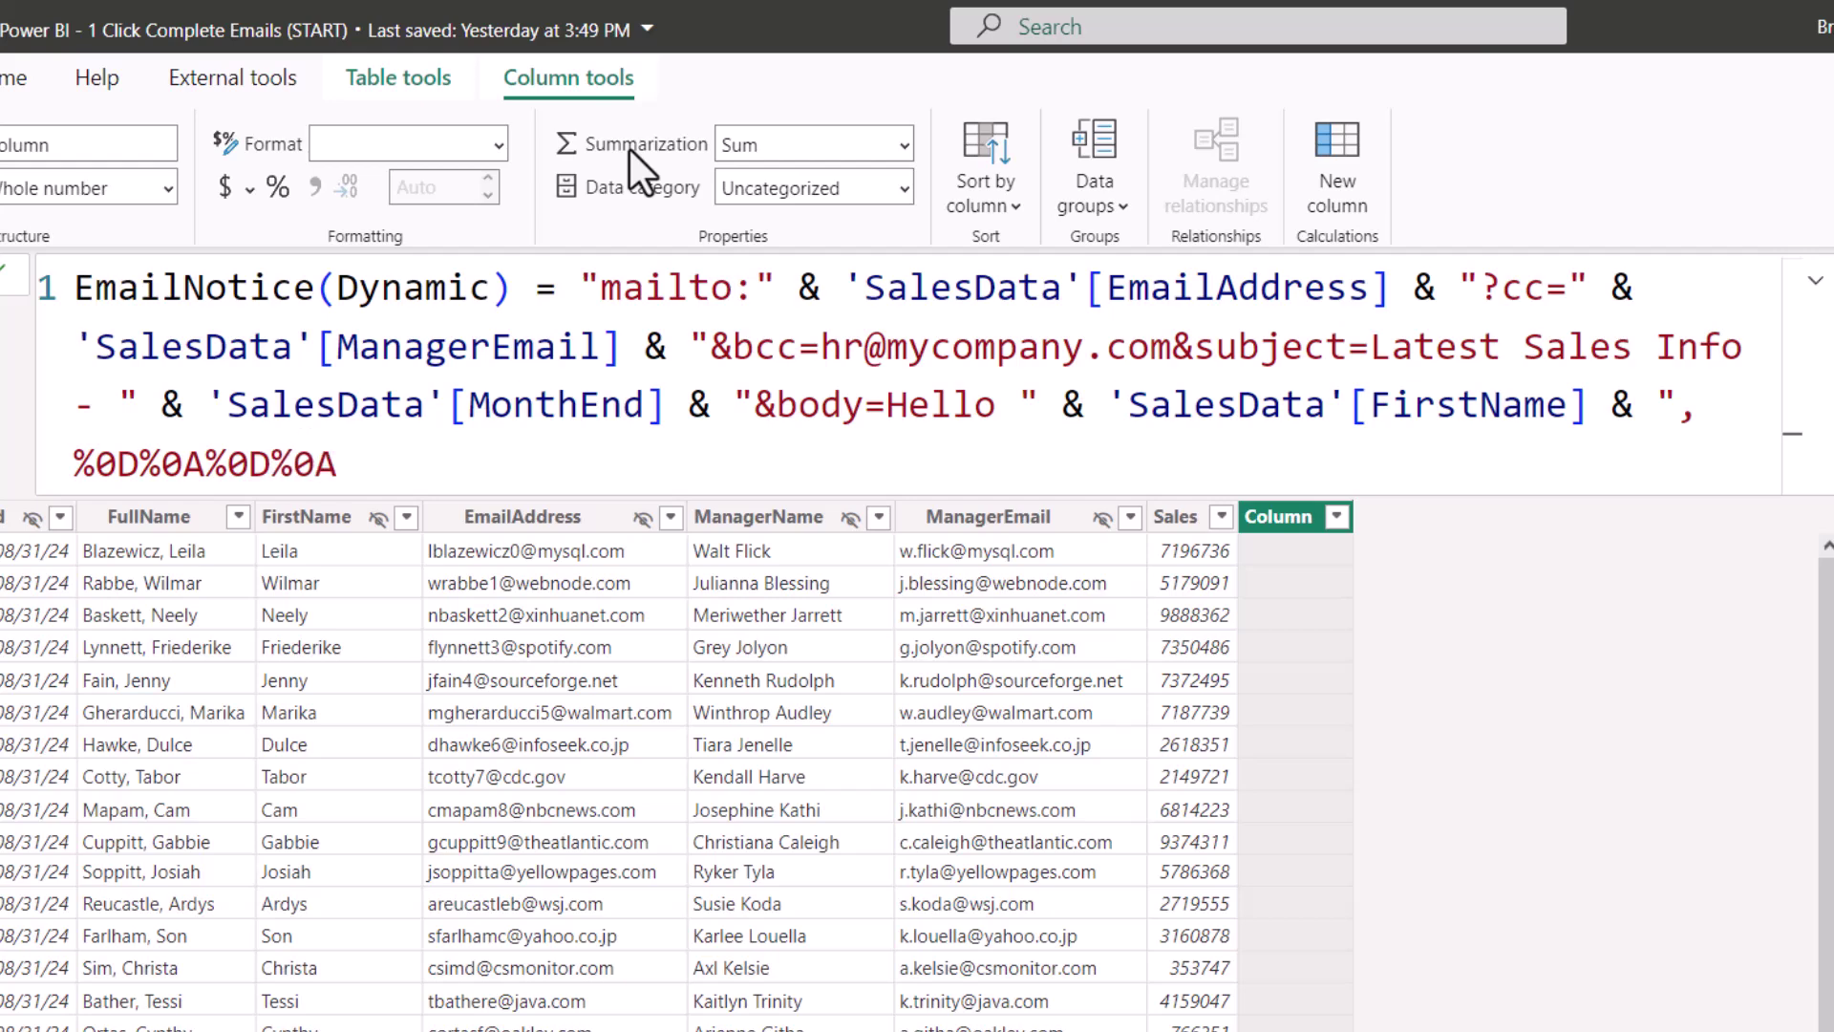
{"action": "type", "text": "Your monthly sales for the end of \" & "}
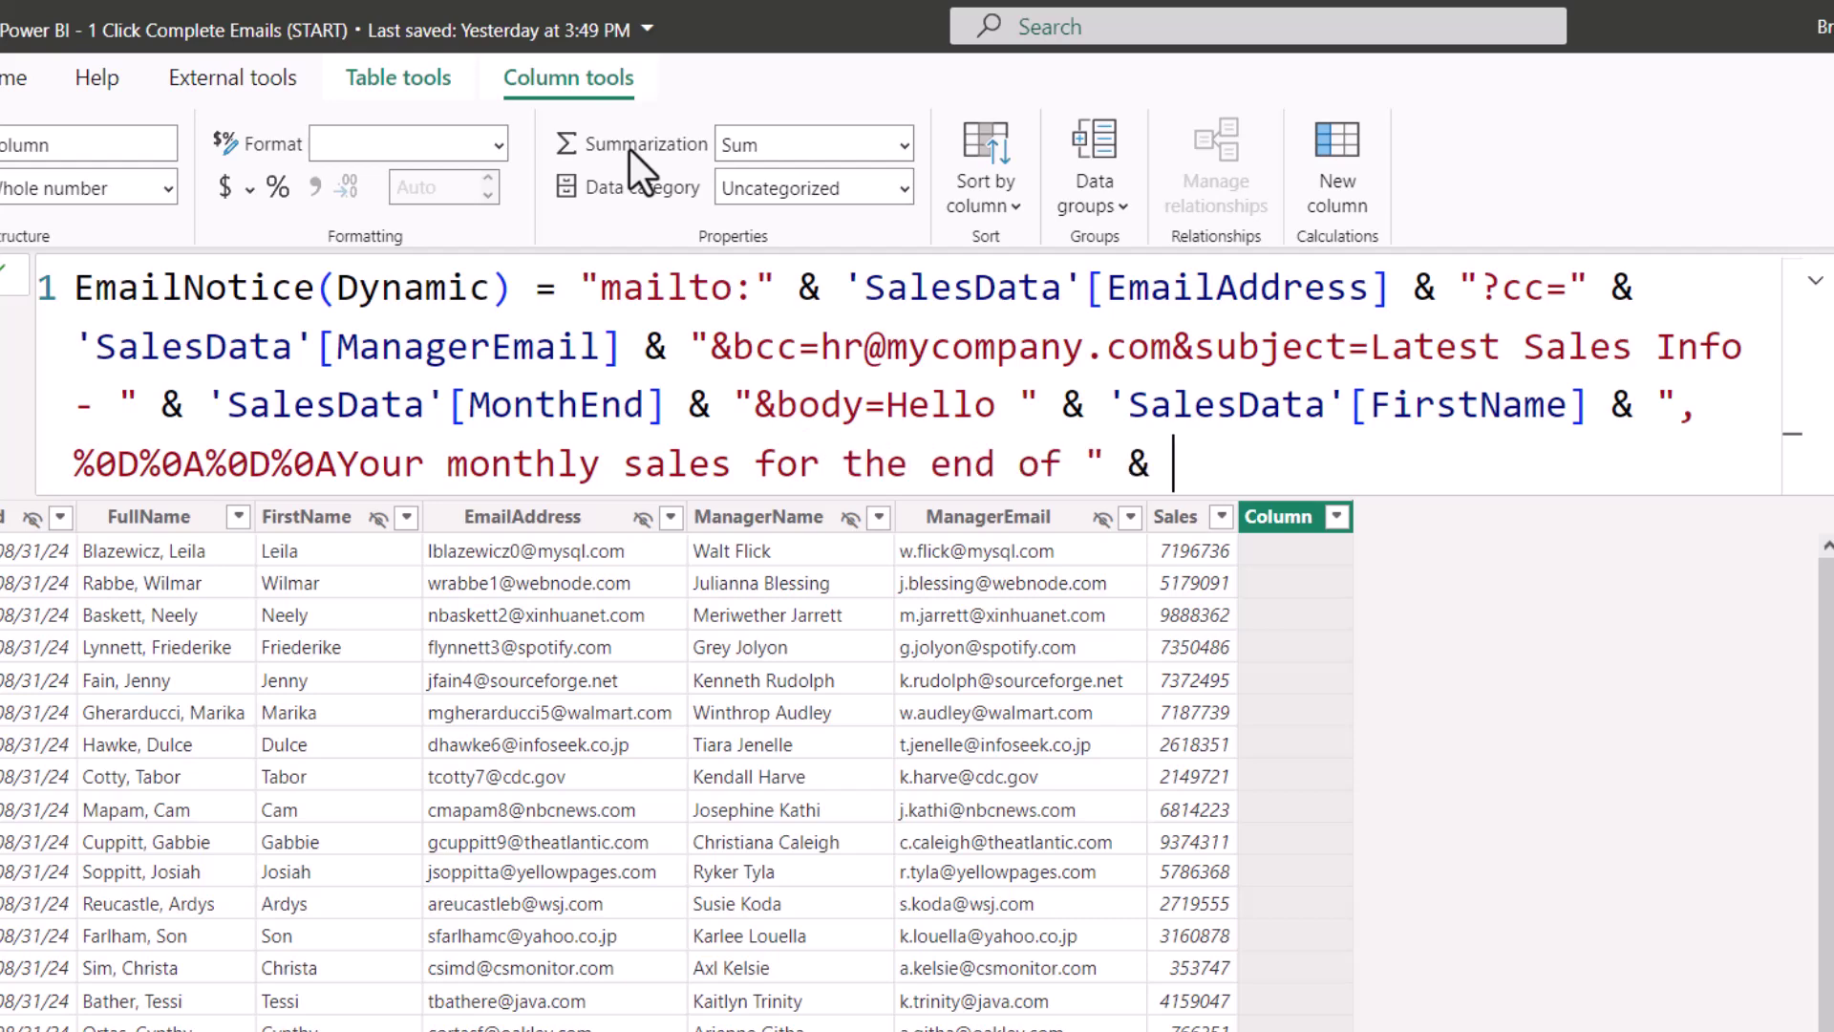
{"action": "type", "text": "'"}
{"action": "key", "text": "Down"}
{"action": "key", "text": "Down"}
{"action": "key", "text": "Down"}
{"action": "key", "text": "Down"}
{"action": "key", "text": "Down"}
{"action": "key", "text": "Down"}
{"action": "key", "text": "Tab"}
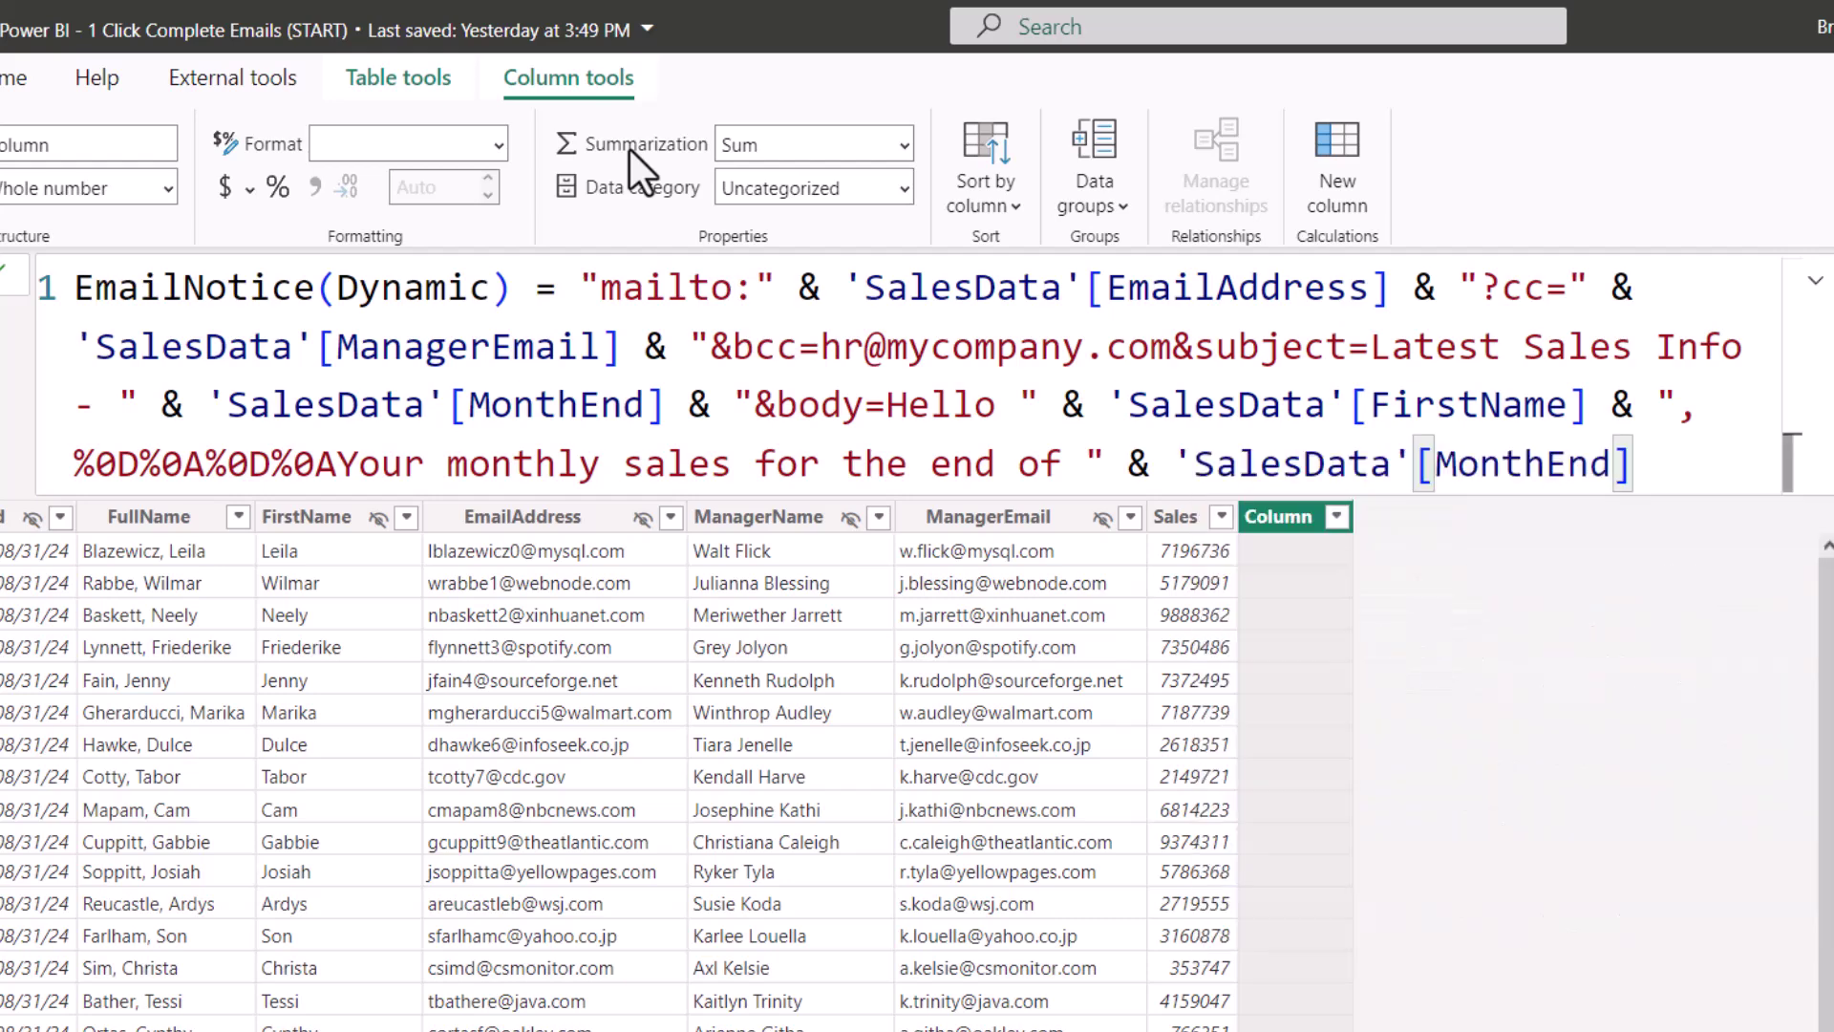
{"action": "type", "text": "& "}
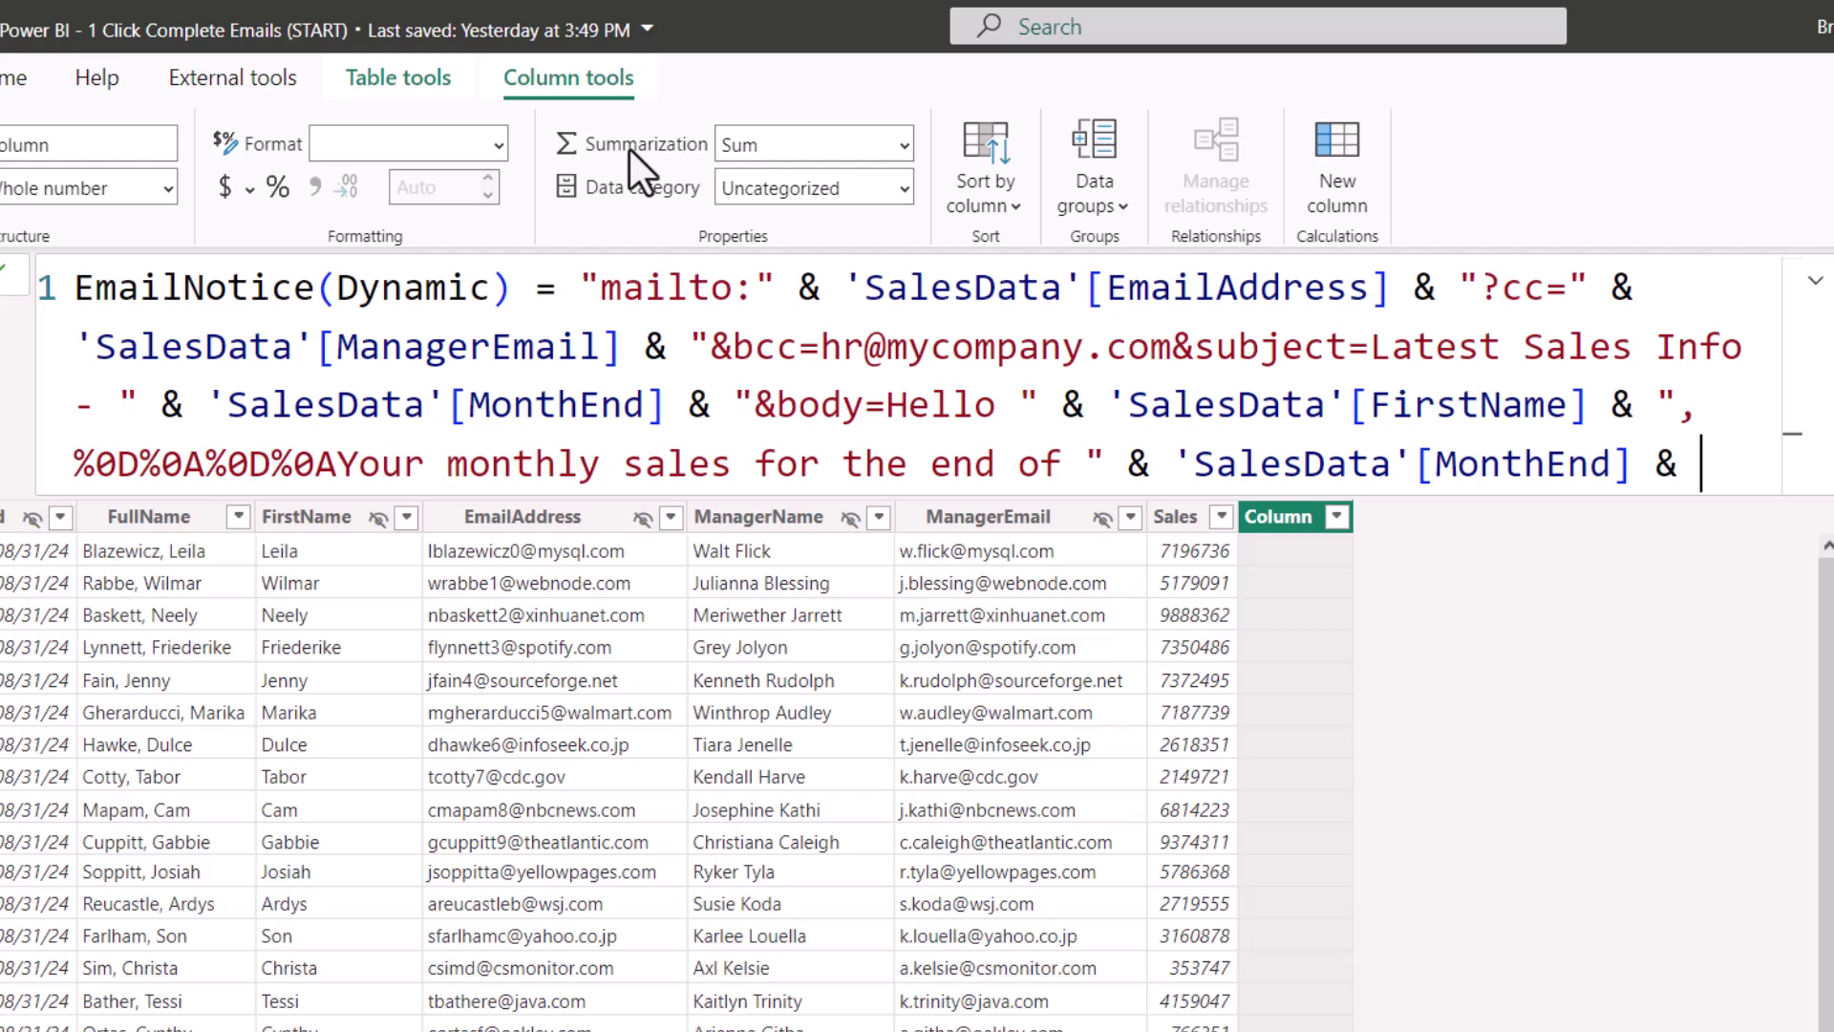
{"action": "type", "text": "\" totaled to \" & '"}
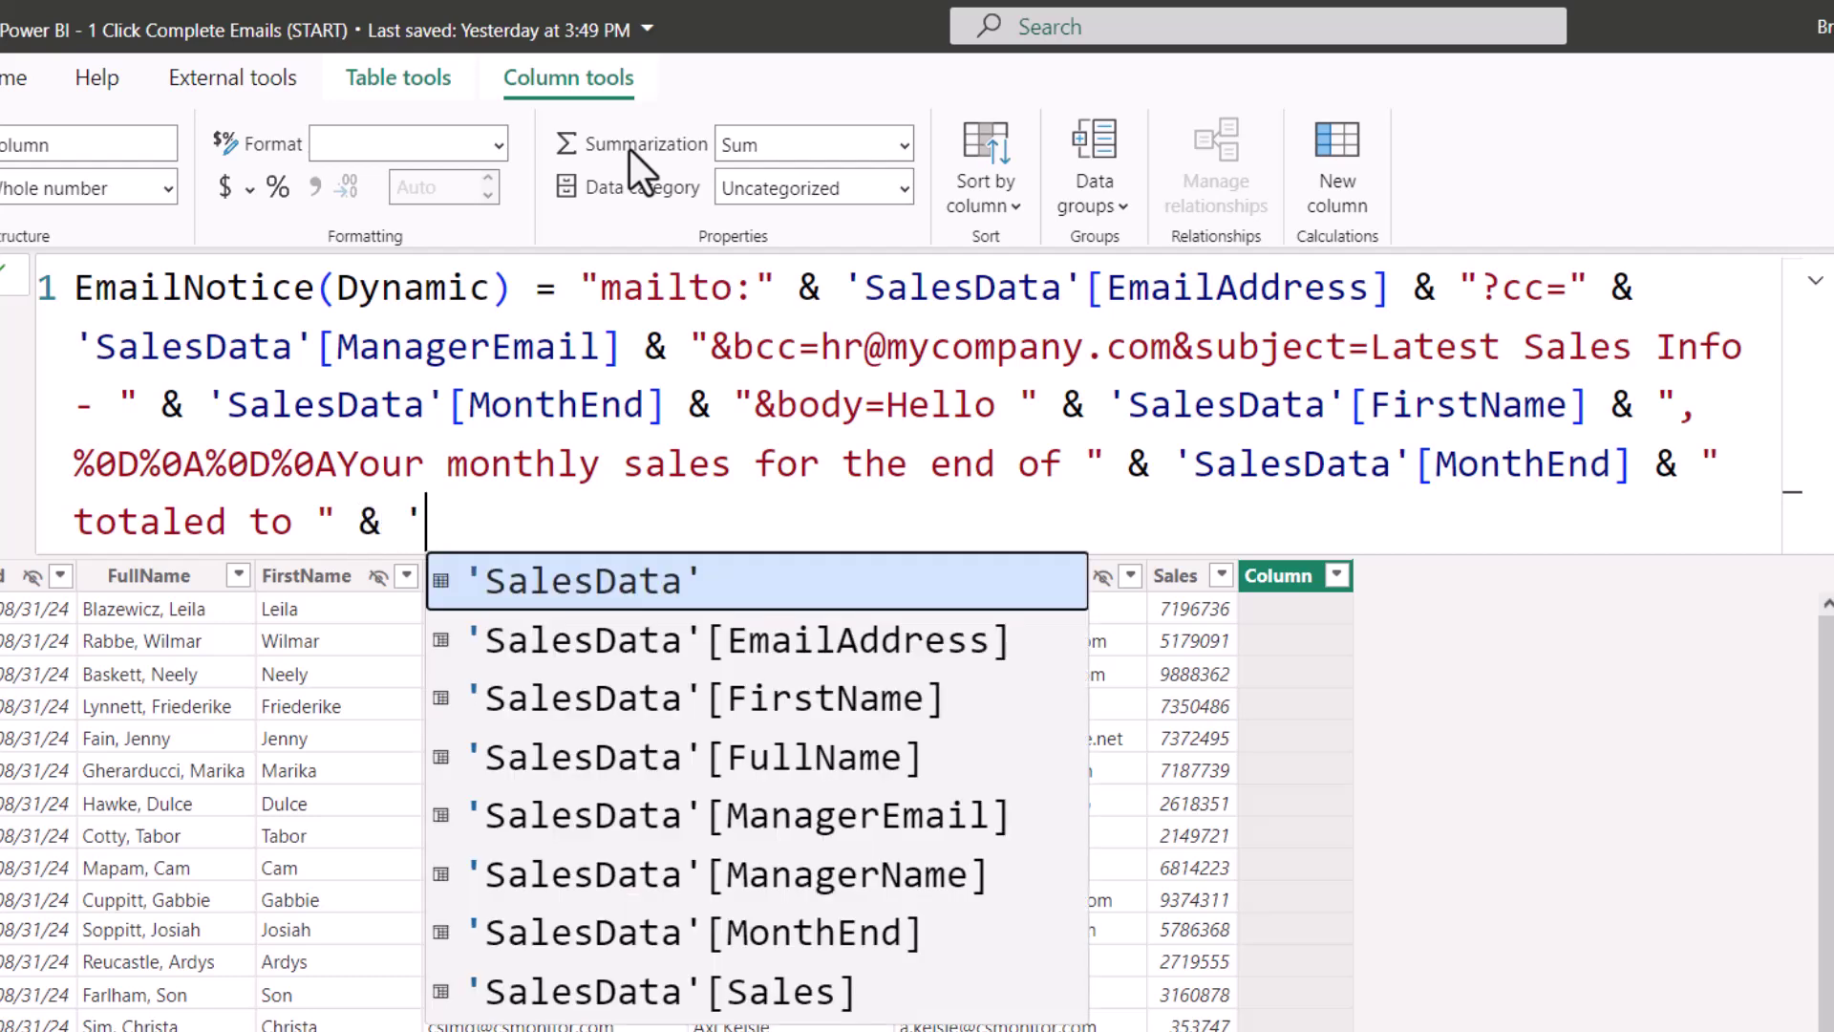
{"action": "key", "text": "Down"}
{"action": "key", "text": "Down"}
{"action": "key", "text": "Down"}
{"action": "key", "text": "Down"}
{"action": "key", "text": "Down"}
{"action": "key", "text": "Down"}
{"action": "key", "text": "Down"}
{"action": "key", "text": "Tab"}
{"action": "type", "text": "& \".\""}
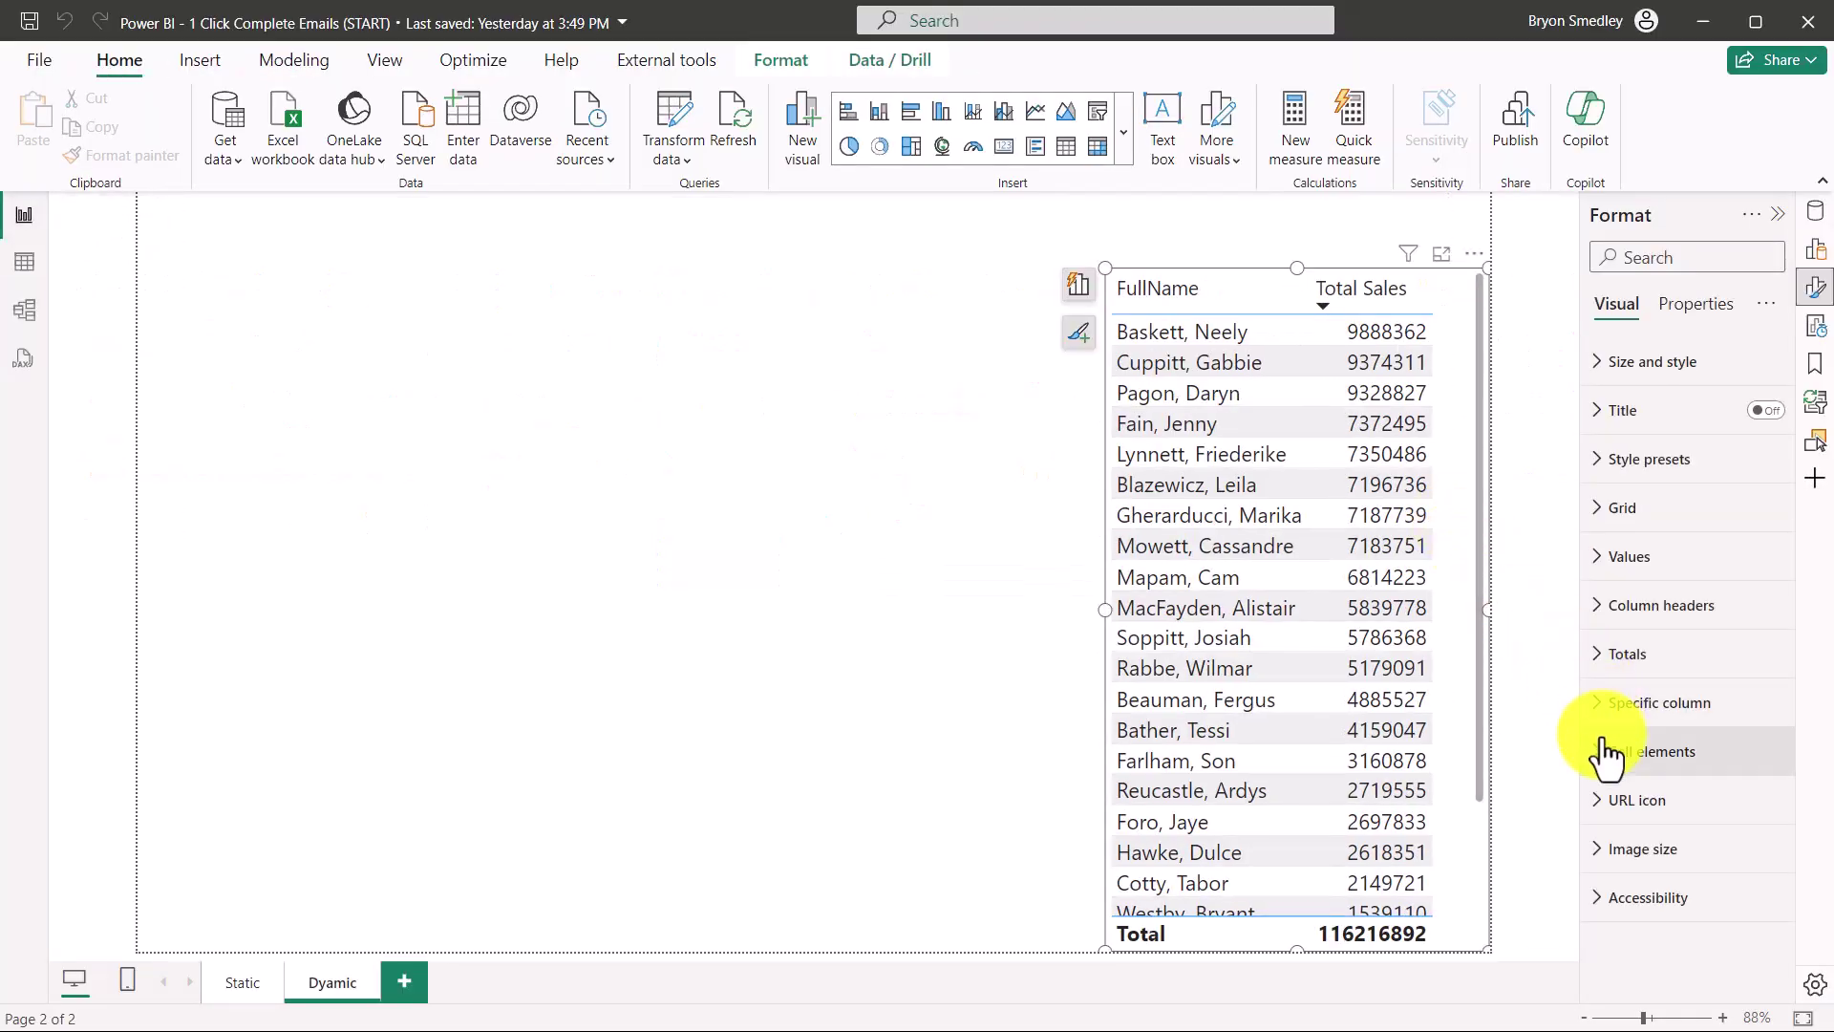
Step: Set the table's FullName cells to Web URL links based on EmailNotice(Dynamic)
{"action": "left_click", "coordinate": [1614, 758]}
{"action": "scroll", "coordinate": [1652, 649], "scroll_direction": "down", "scroll_amount": 3}
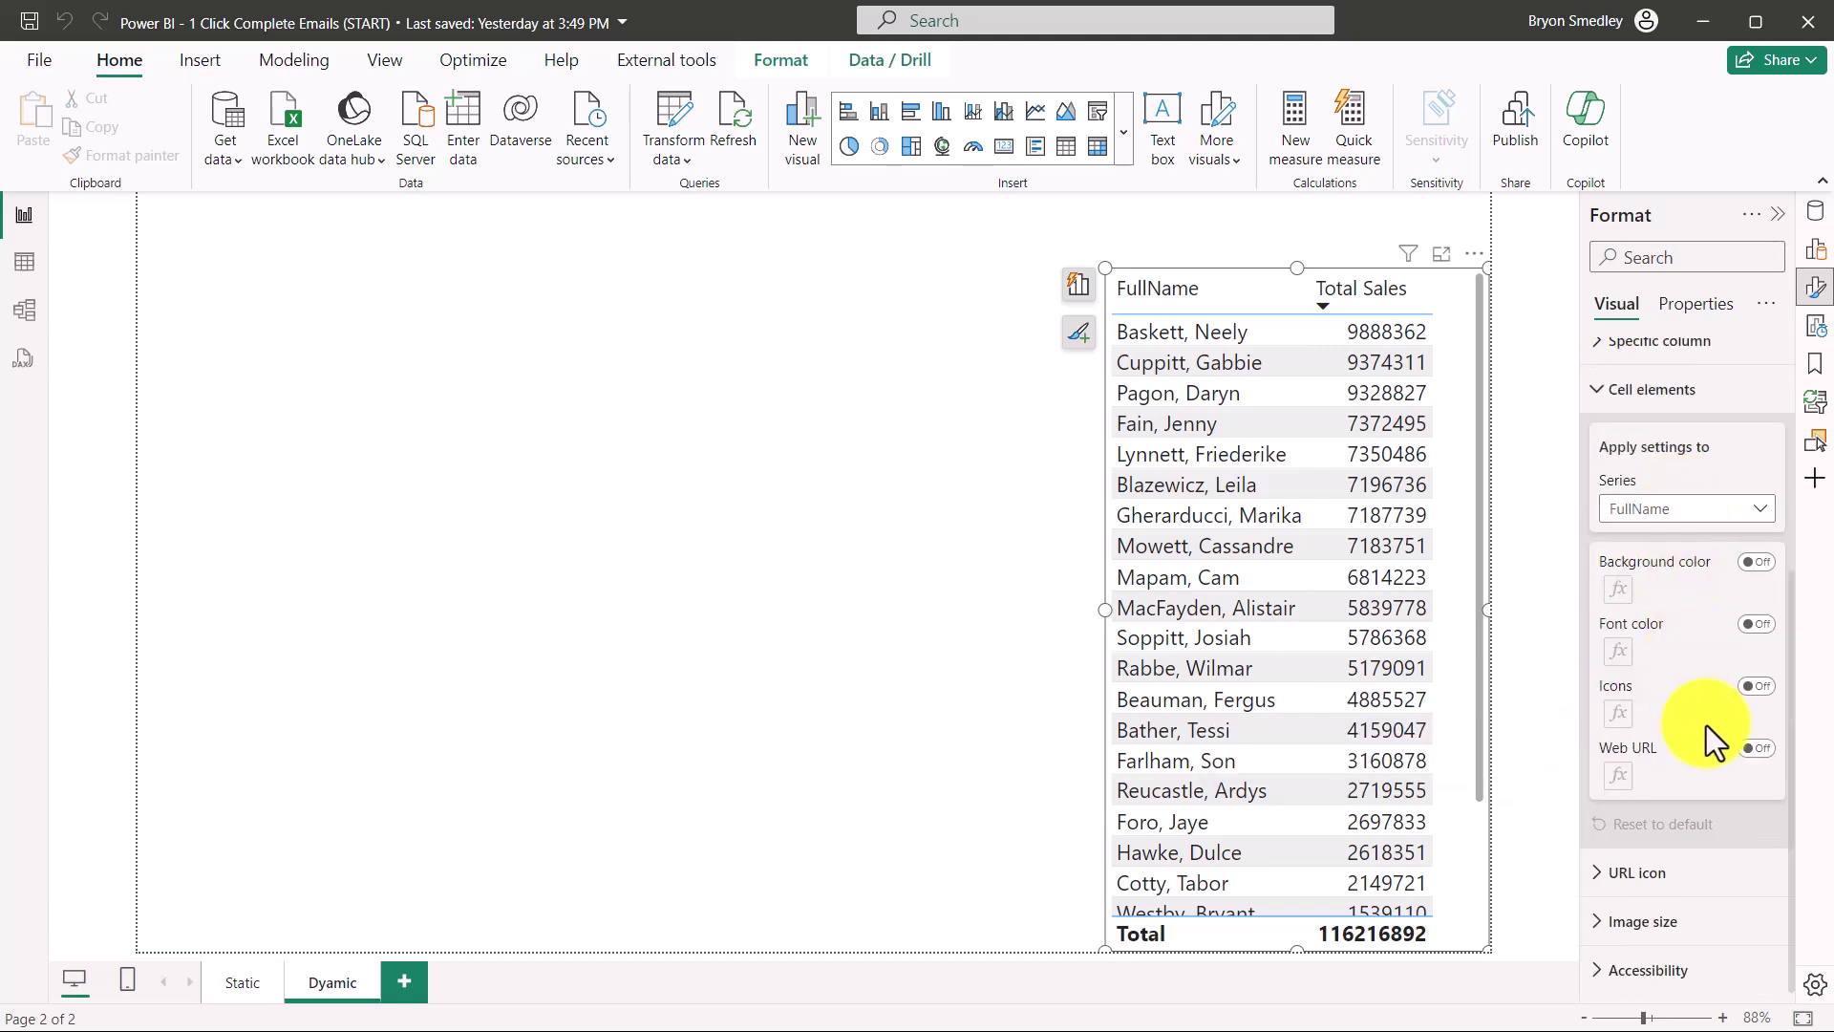
{"action": "left_click", "coordinate": [1754, 748]}
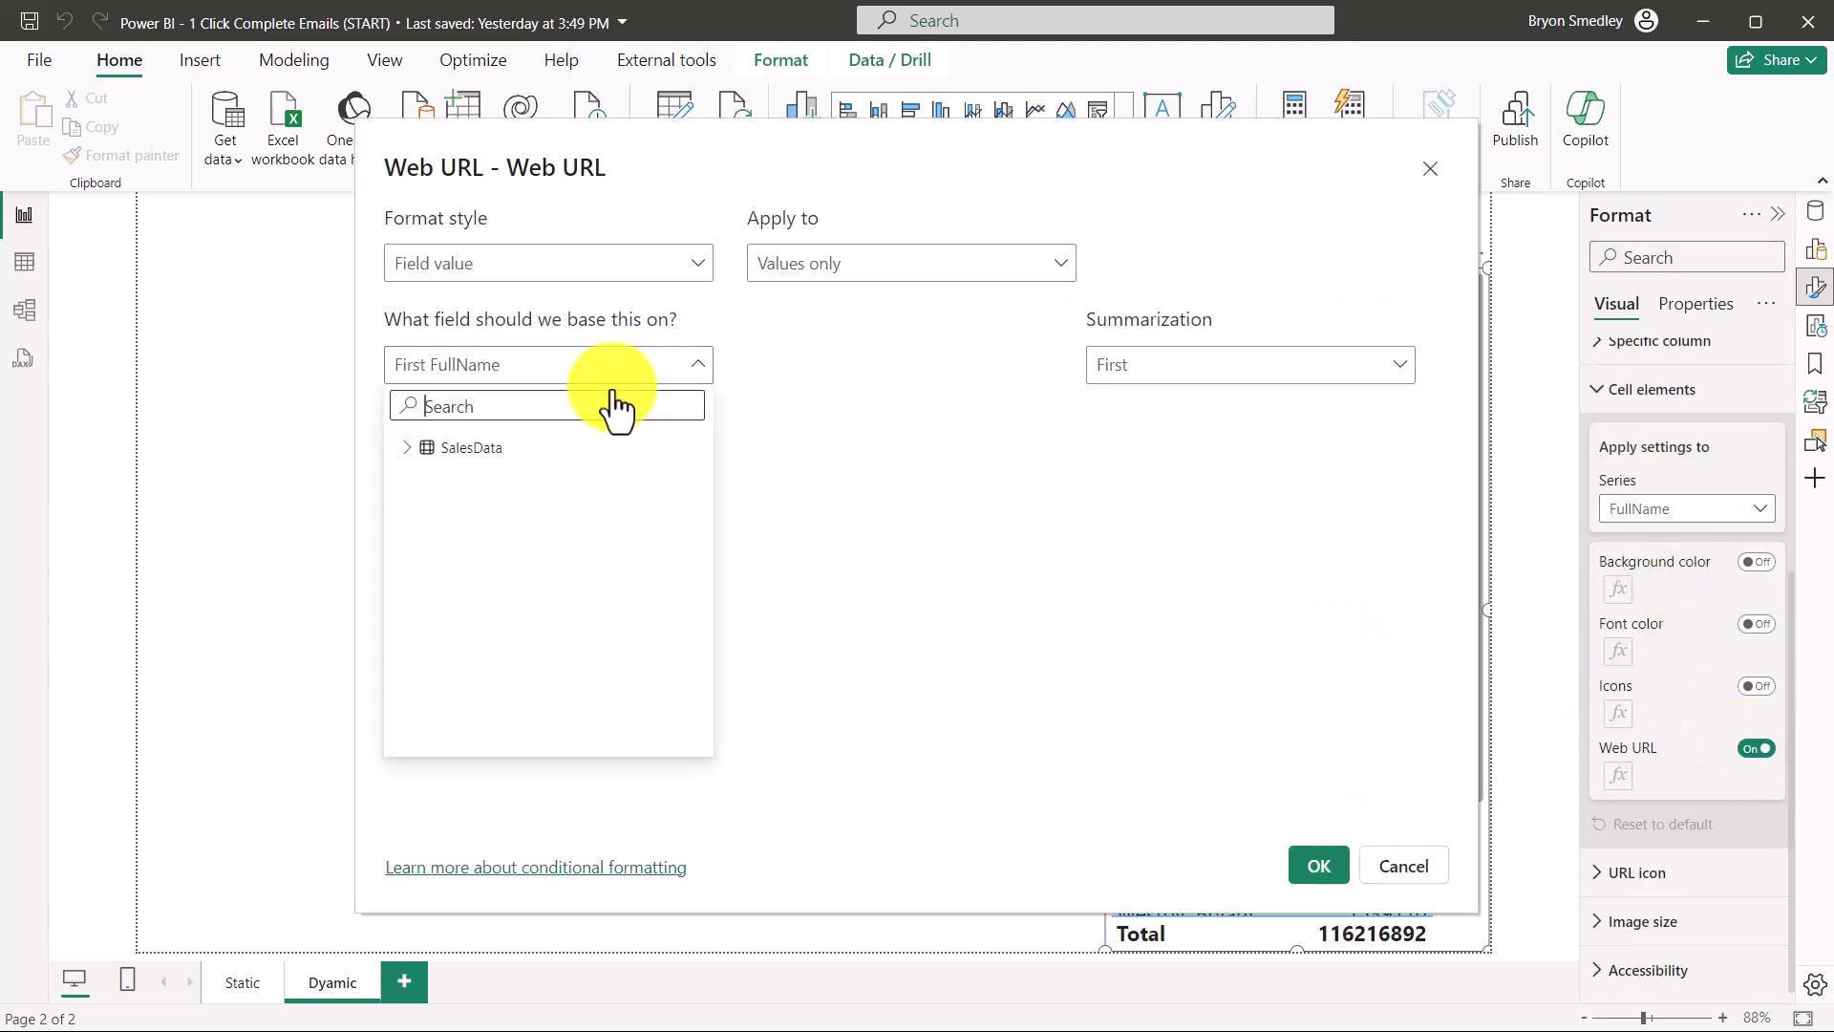
{"action": "left_click", "coordinate": [406, 447]}
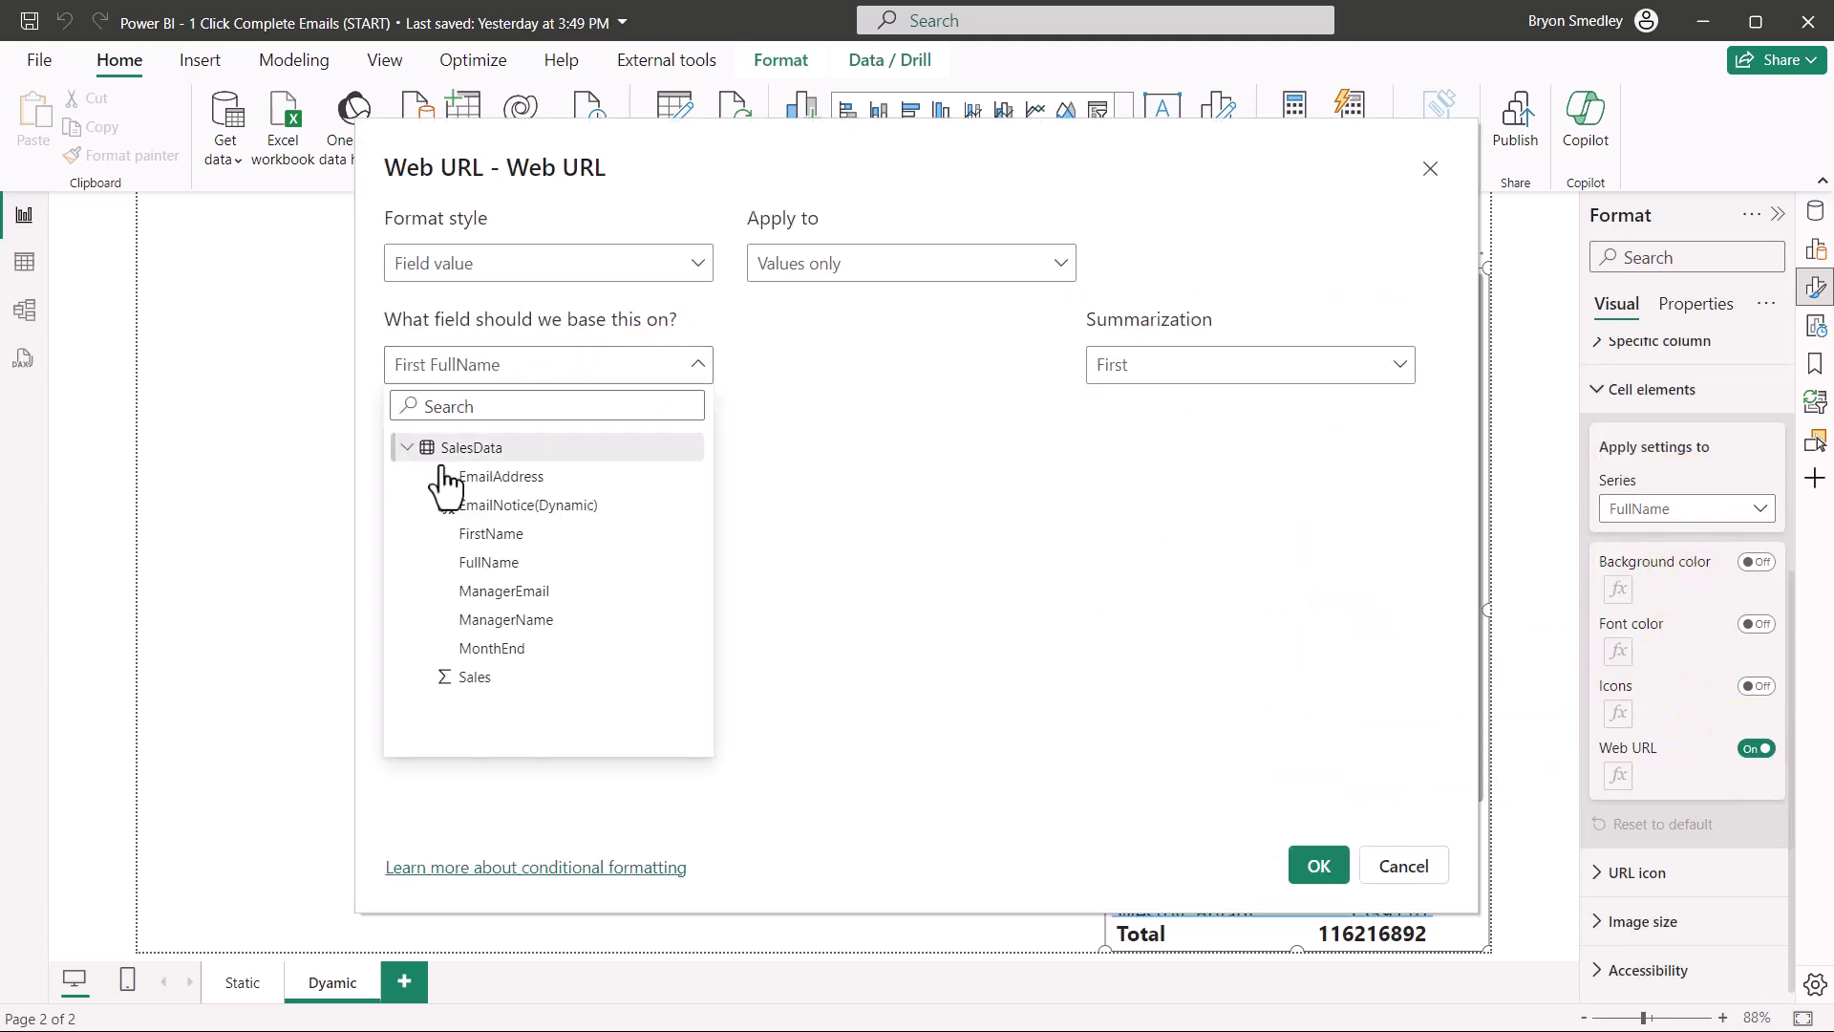
{"action": "left_click", "coordinate": [513, 507]}
{"action": "left_click", "coordinate": [1316, 865]}
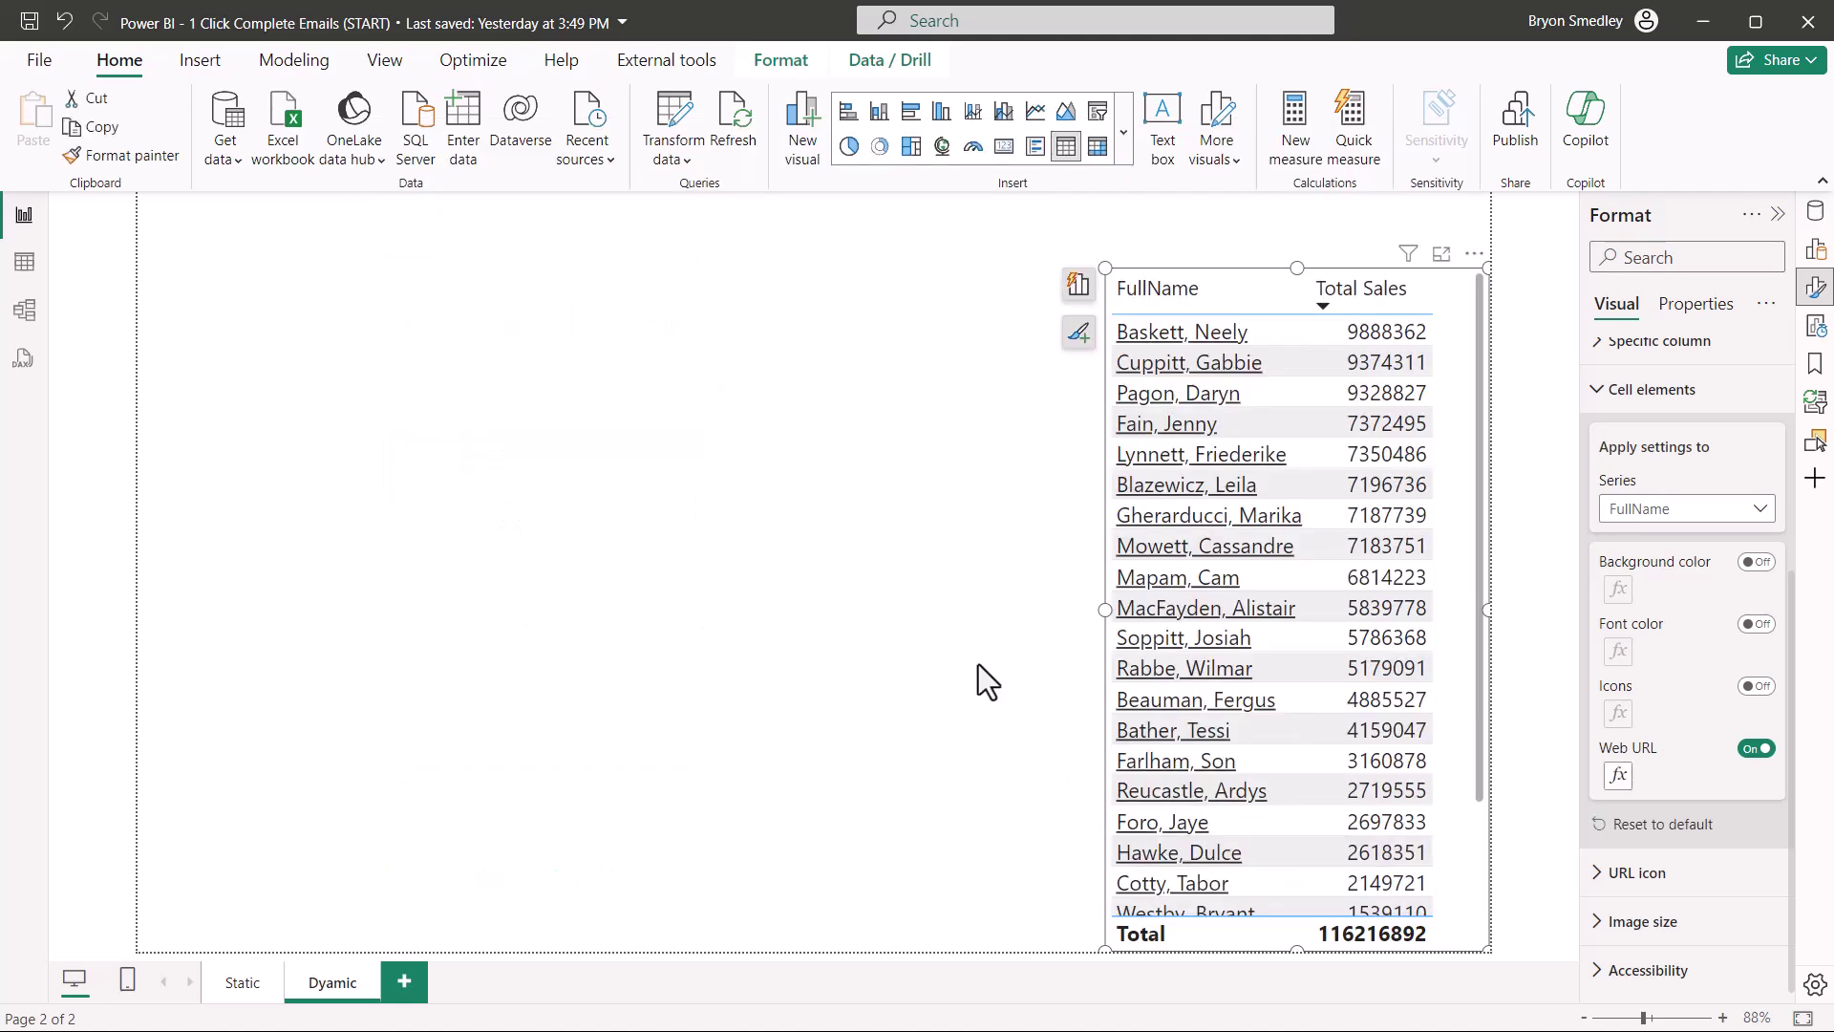
Step: Open the test email for the salesperson with 5179091 sales, then close the Outlook message window
{"action": "left_click", "coordinate": [1160, 668]}
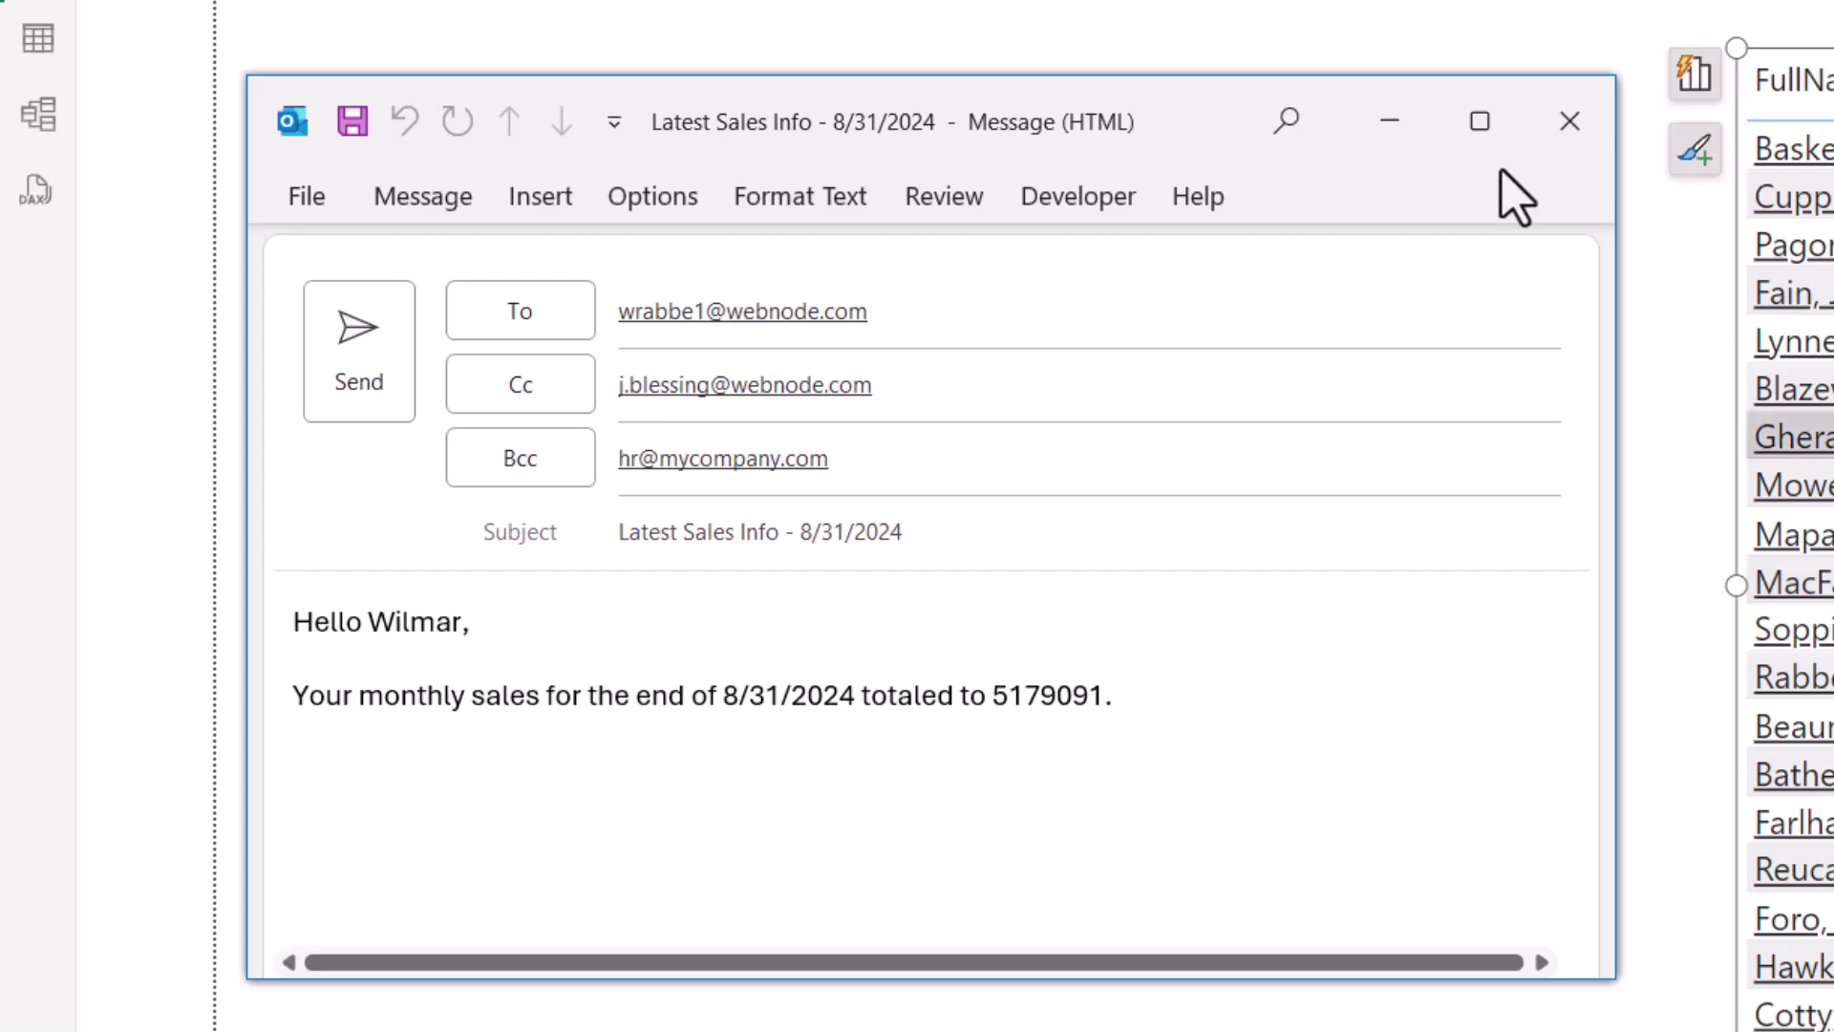
{"action": "left_click", "coordinate": [1569, 129]}
Step: Discard the test email, then wrap the subject's 'SalesData'[MonthEnd] in FORMAT(..., "MMM YYYY") in Table view
{"action": "left_click", "coordinate": [879, 637]}
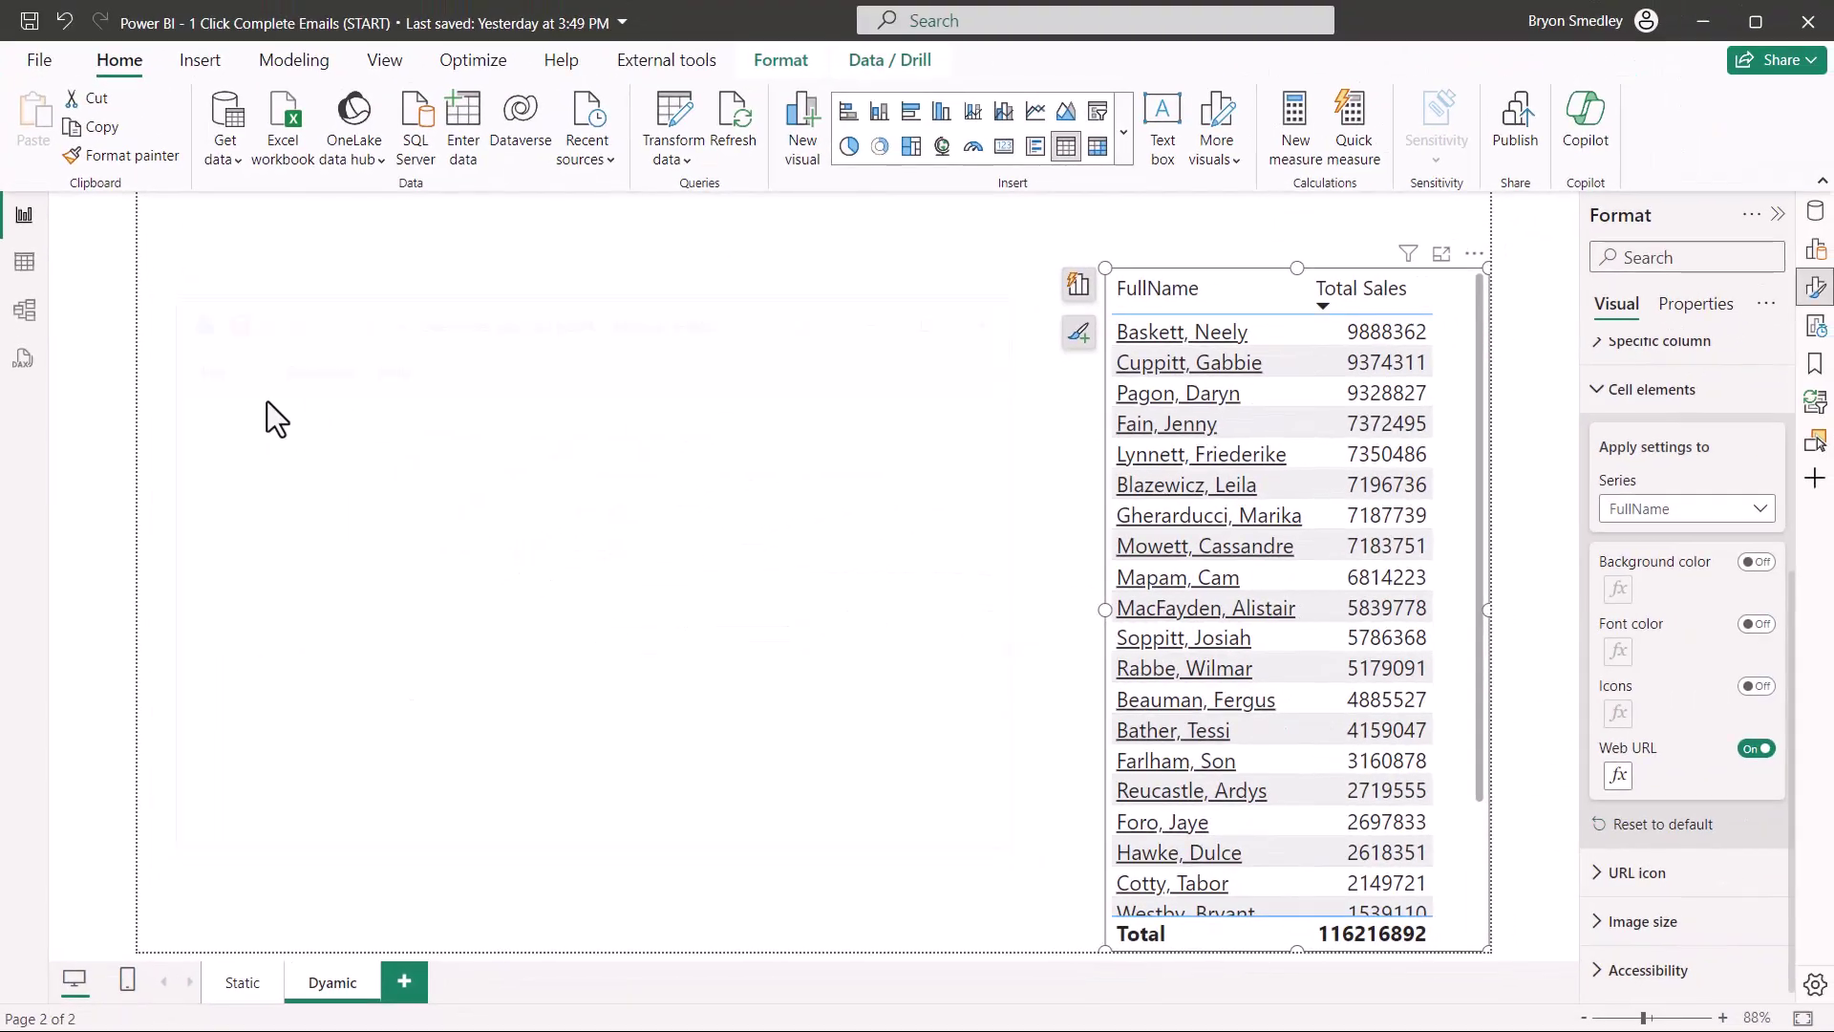
{"action": "left_click", "coordinate": [32, 128]}
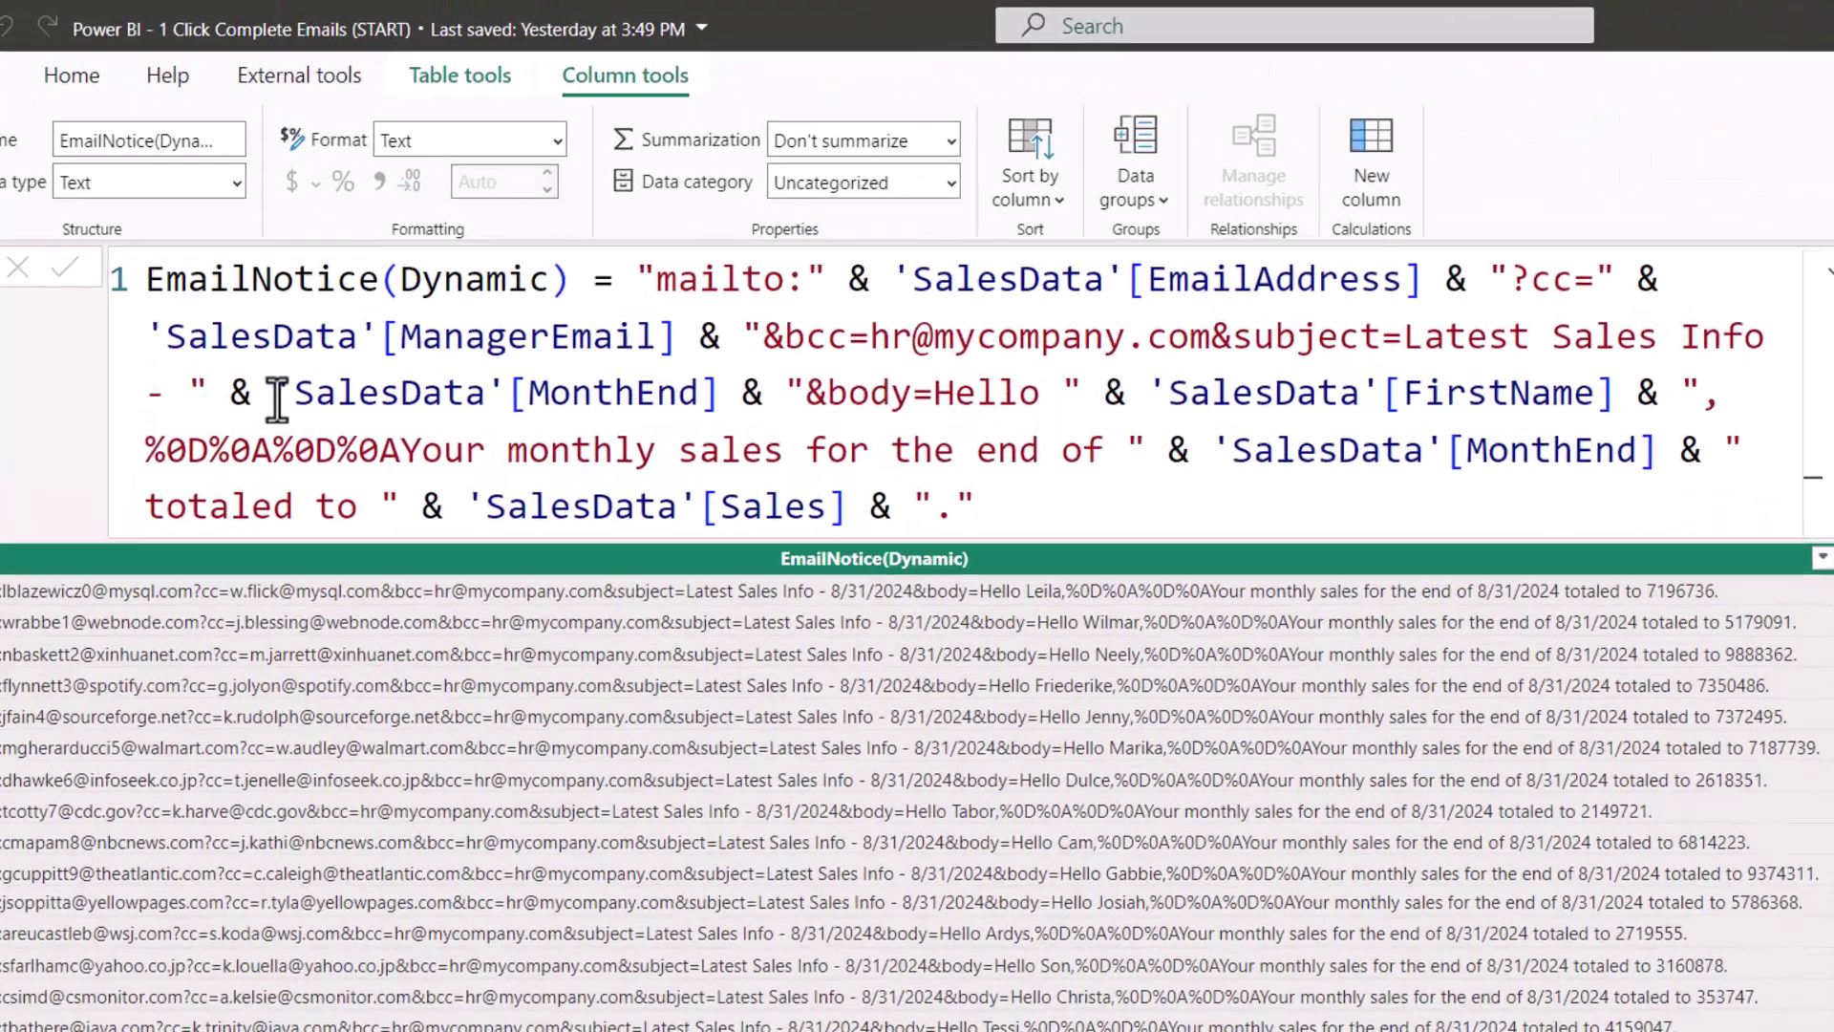
{"action": "left_click_drag", "start_coordinate": [282, 315], "coordinate": [632, 326]}
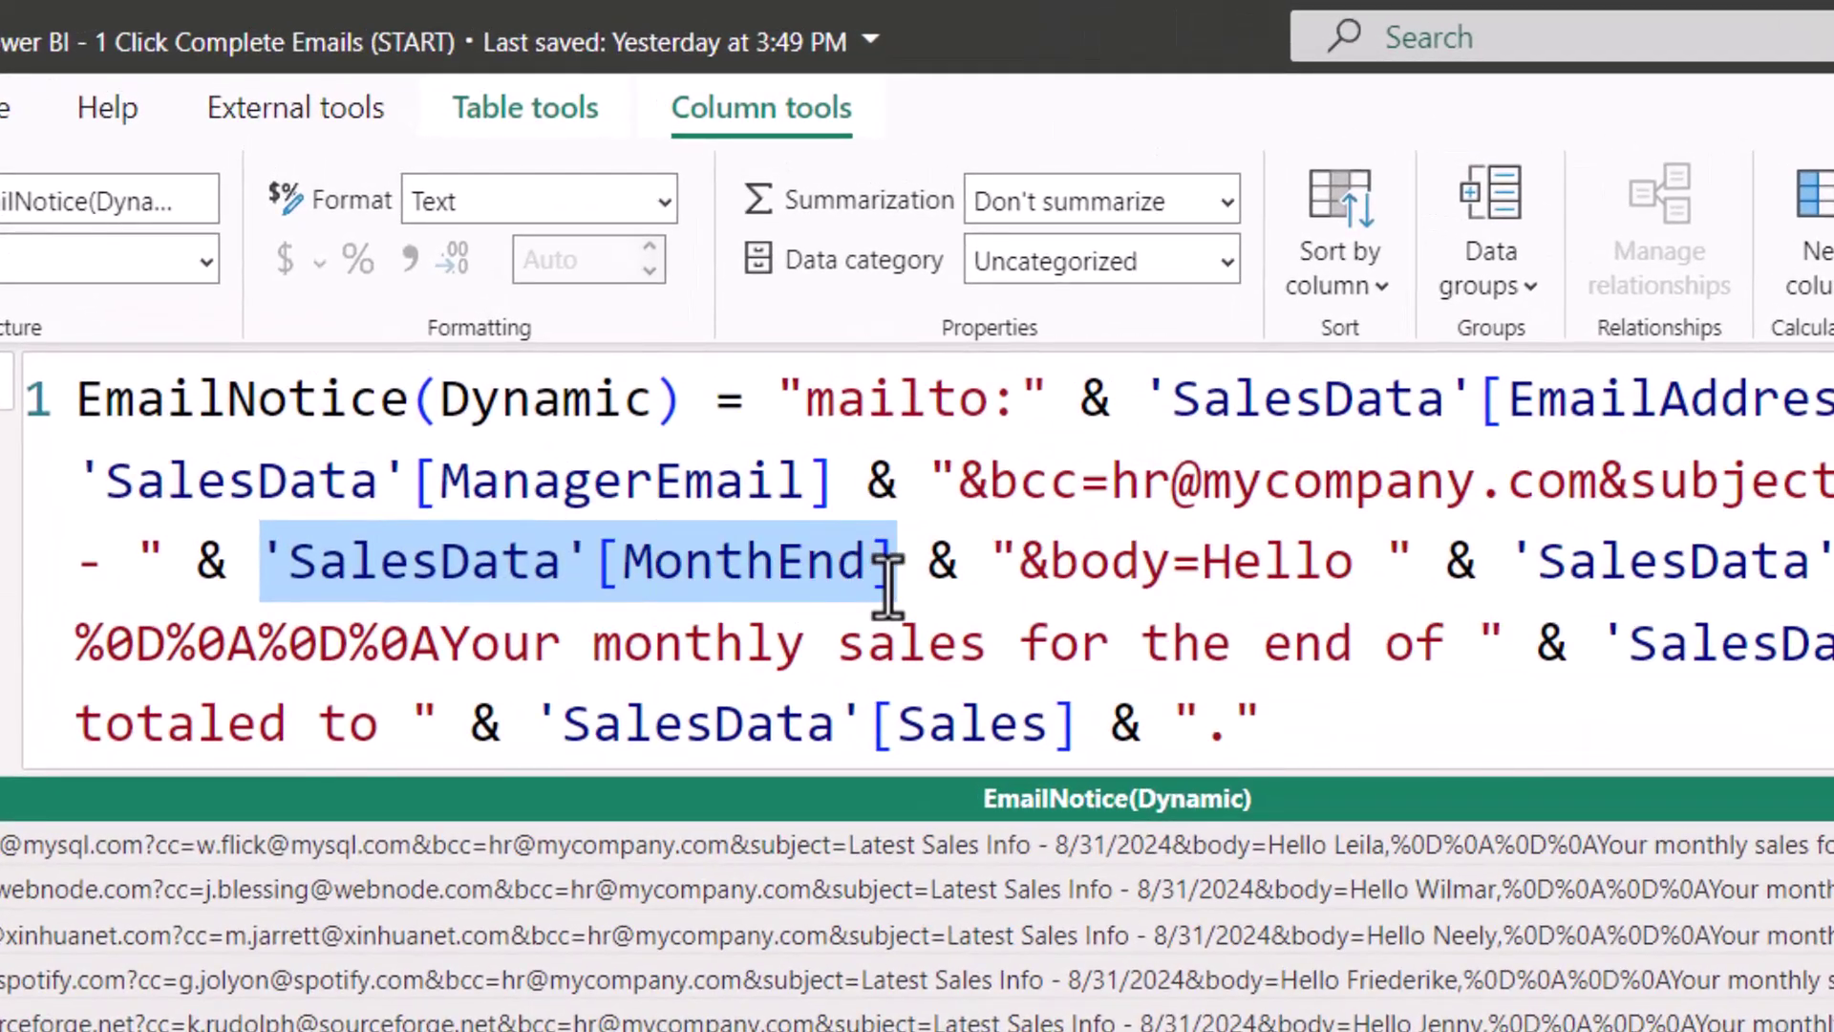
{"action": "left_click", "coordinate": [259, 562]}
{"action": "type", "text": "FORMAT("}
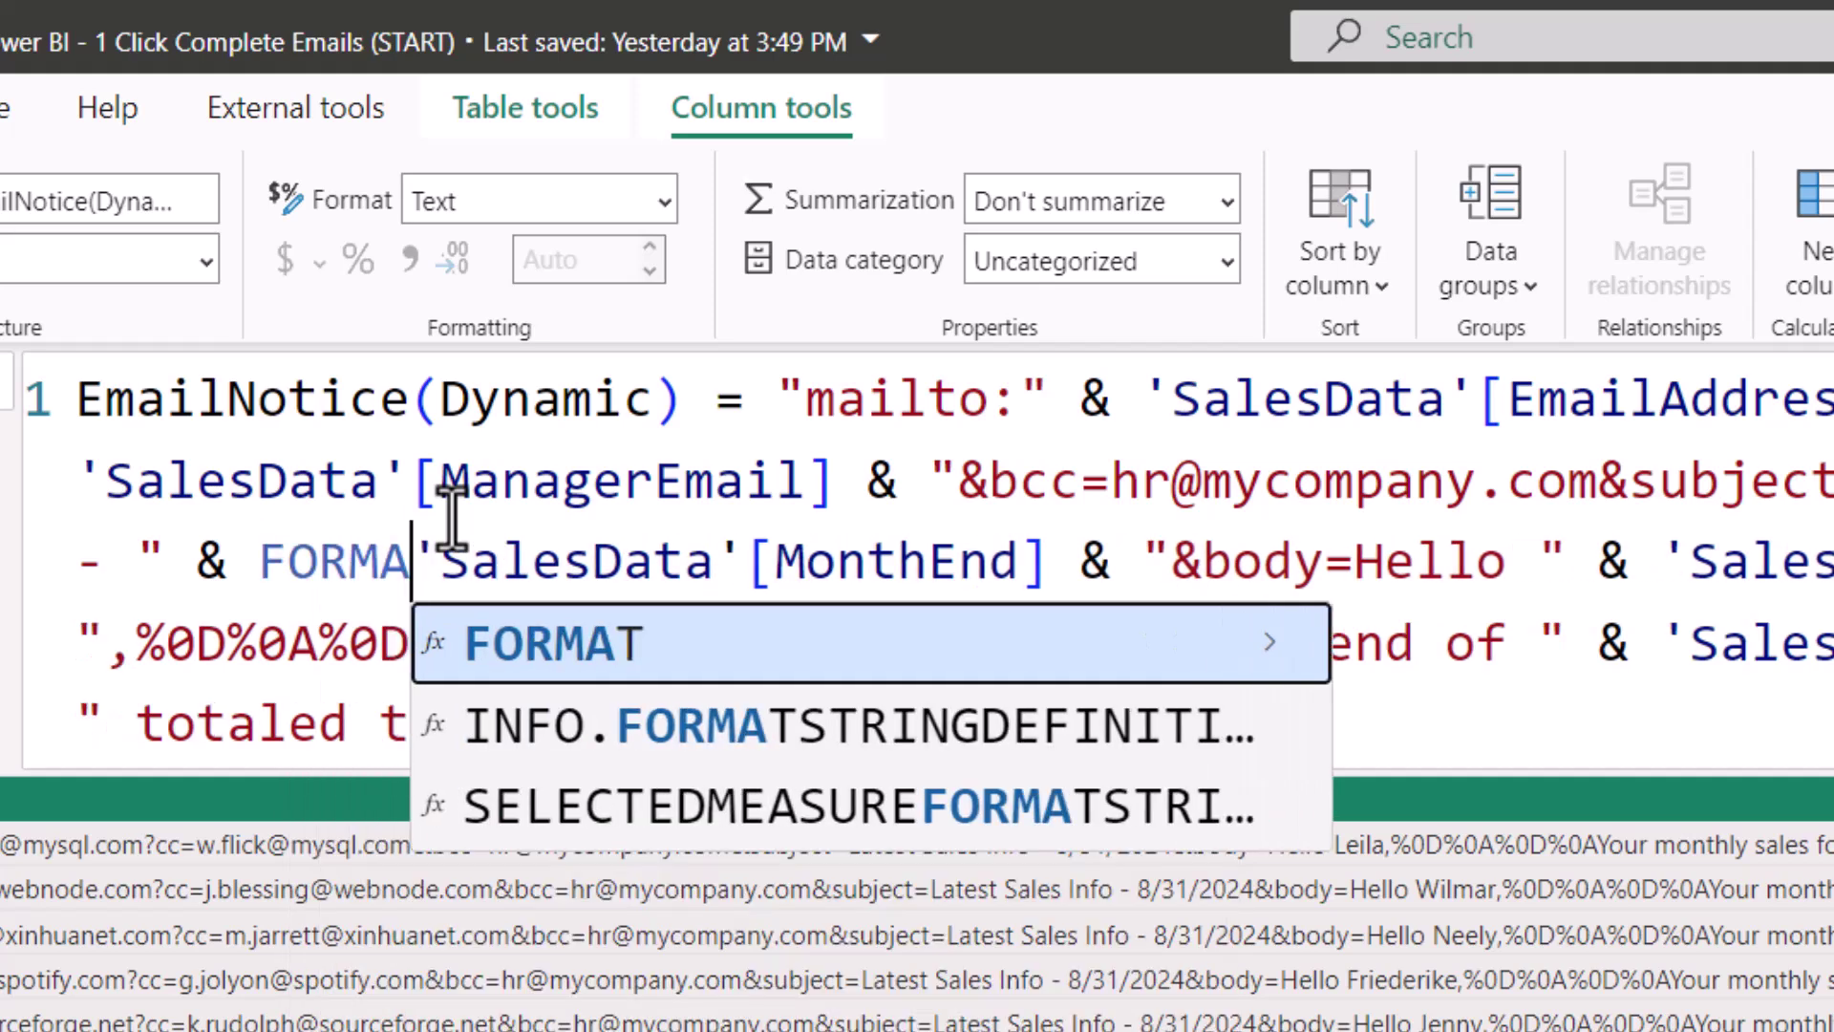
{"action": "left_click", "coordinate": [1108, 561]}
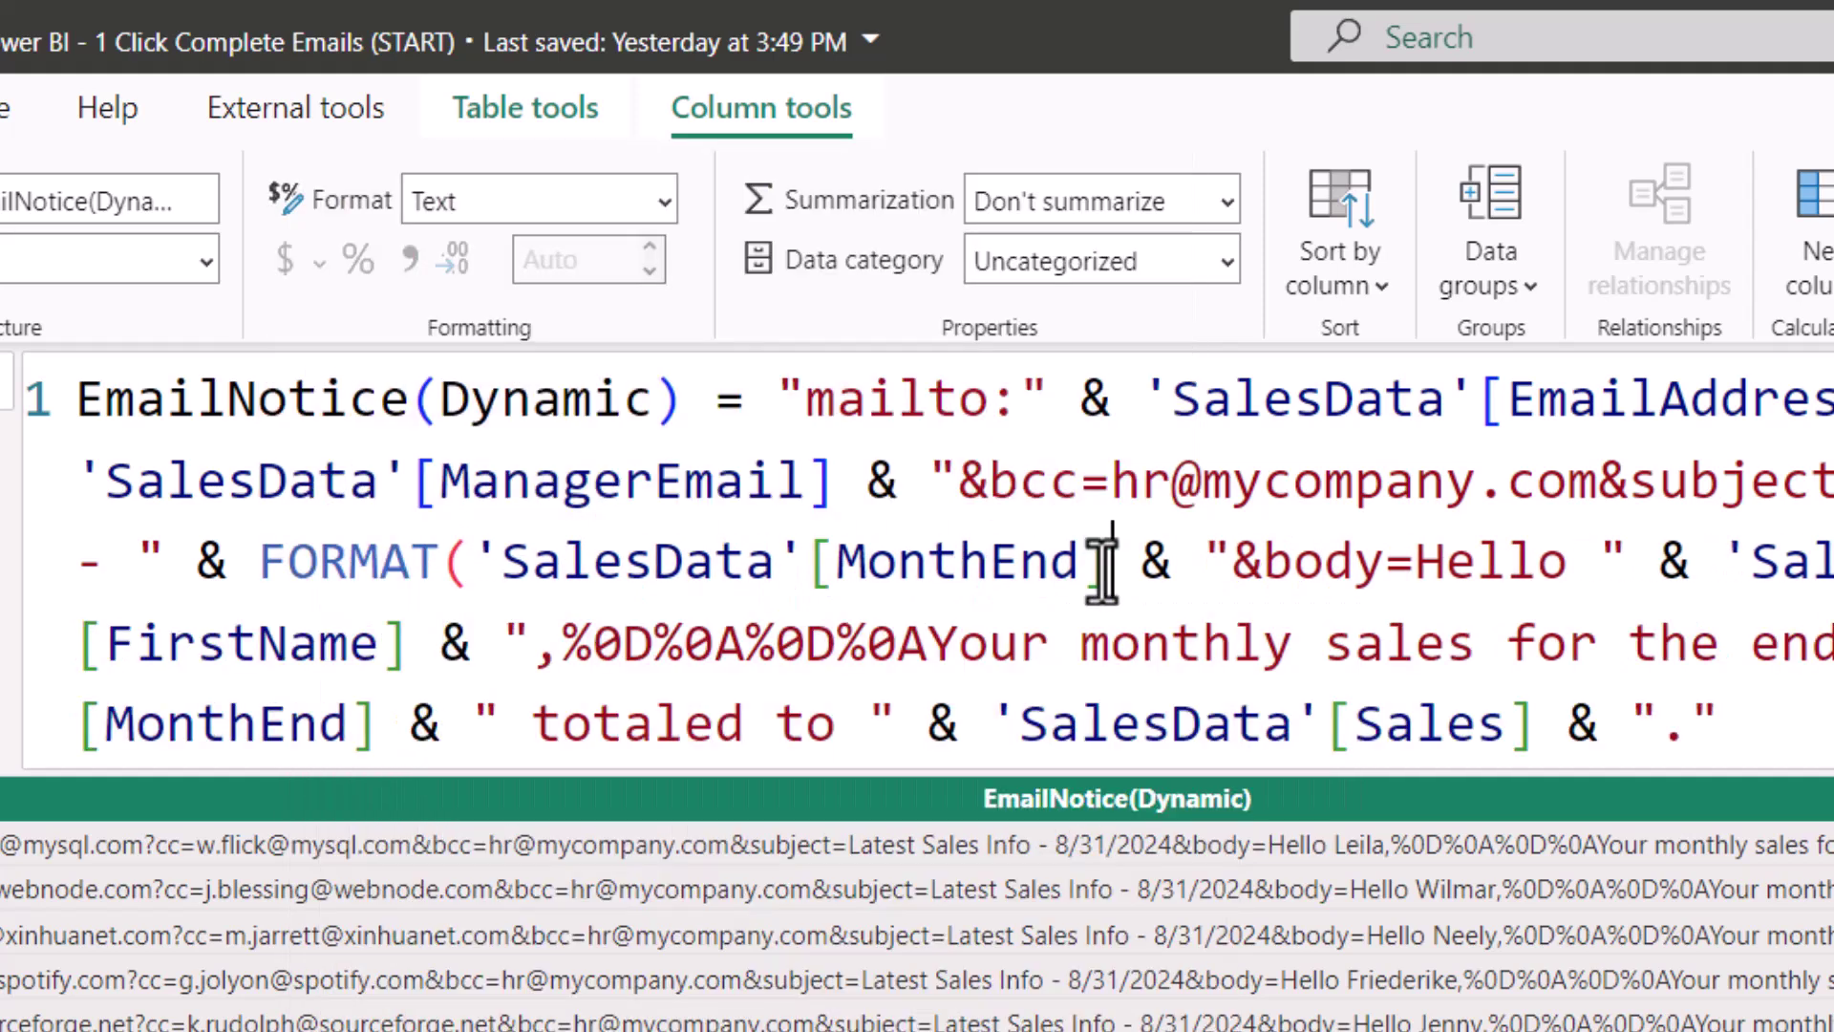
{"action": "type", "text": ", "}
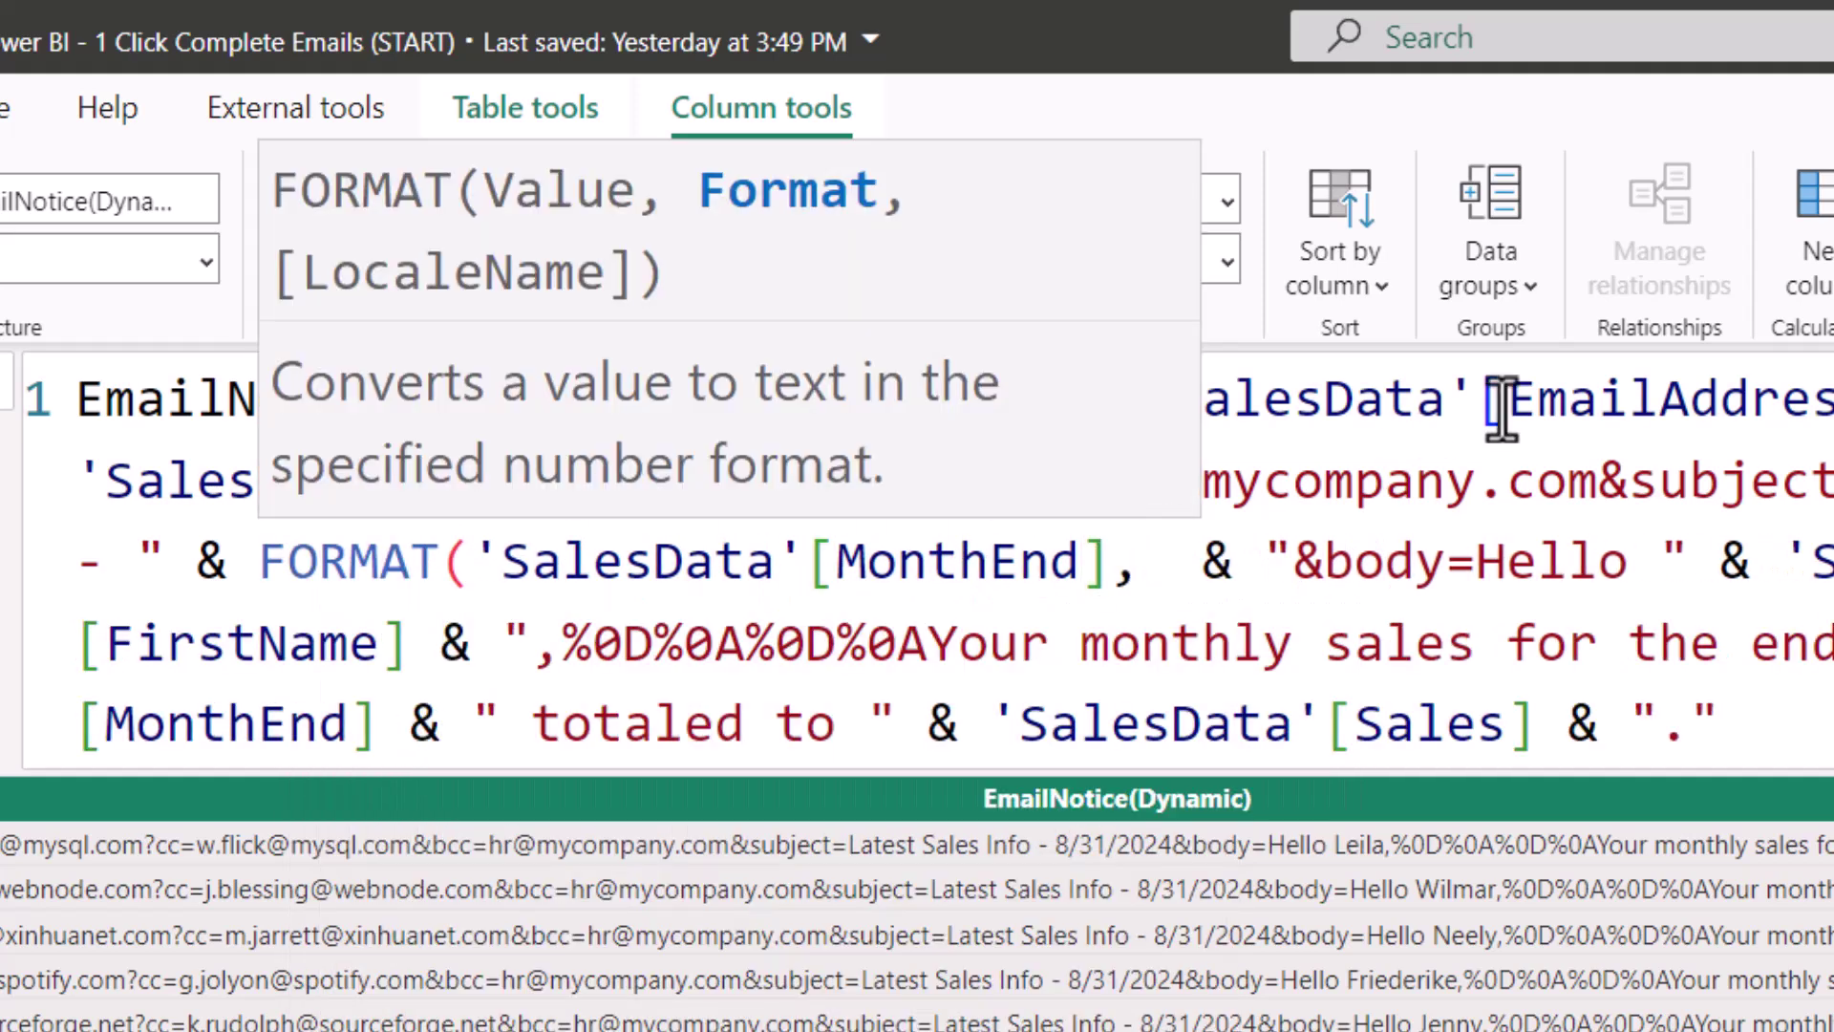
{"action": "type", "text": "\"MMM"}
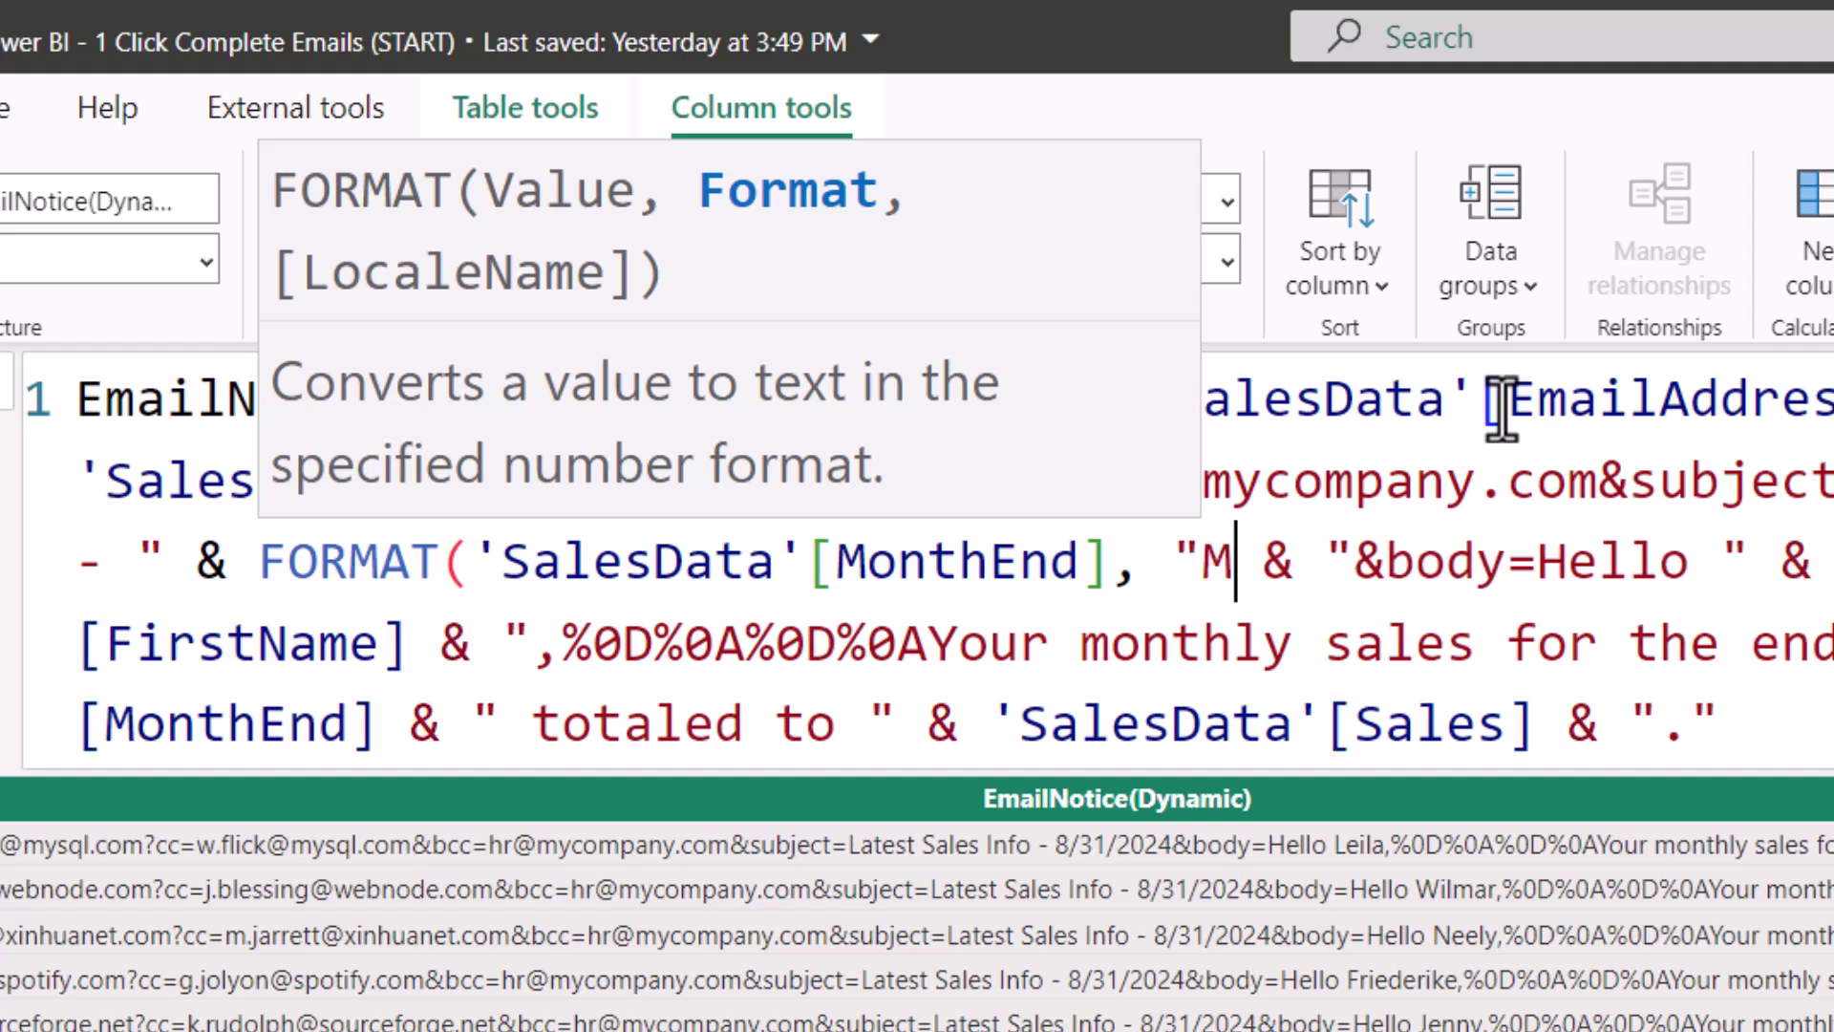
{"action": "type", "text": " YYY"}
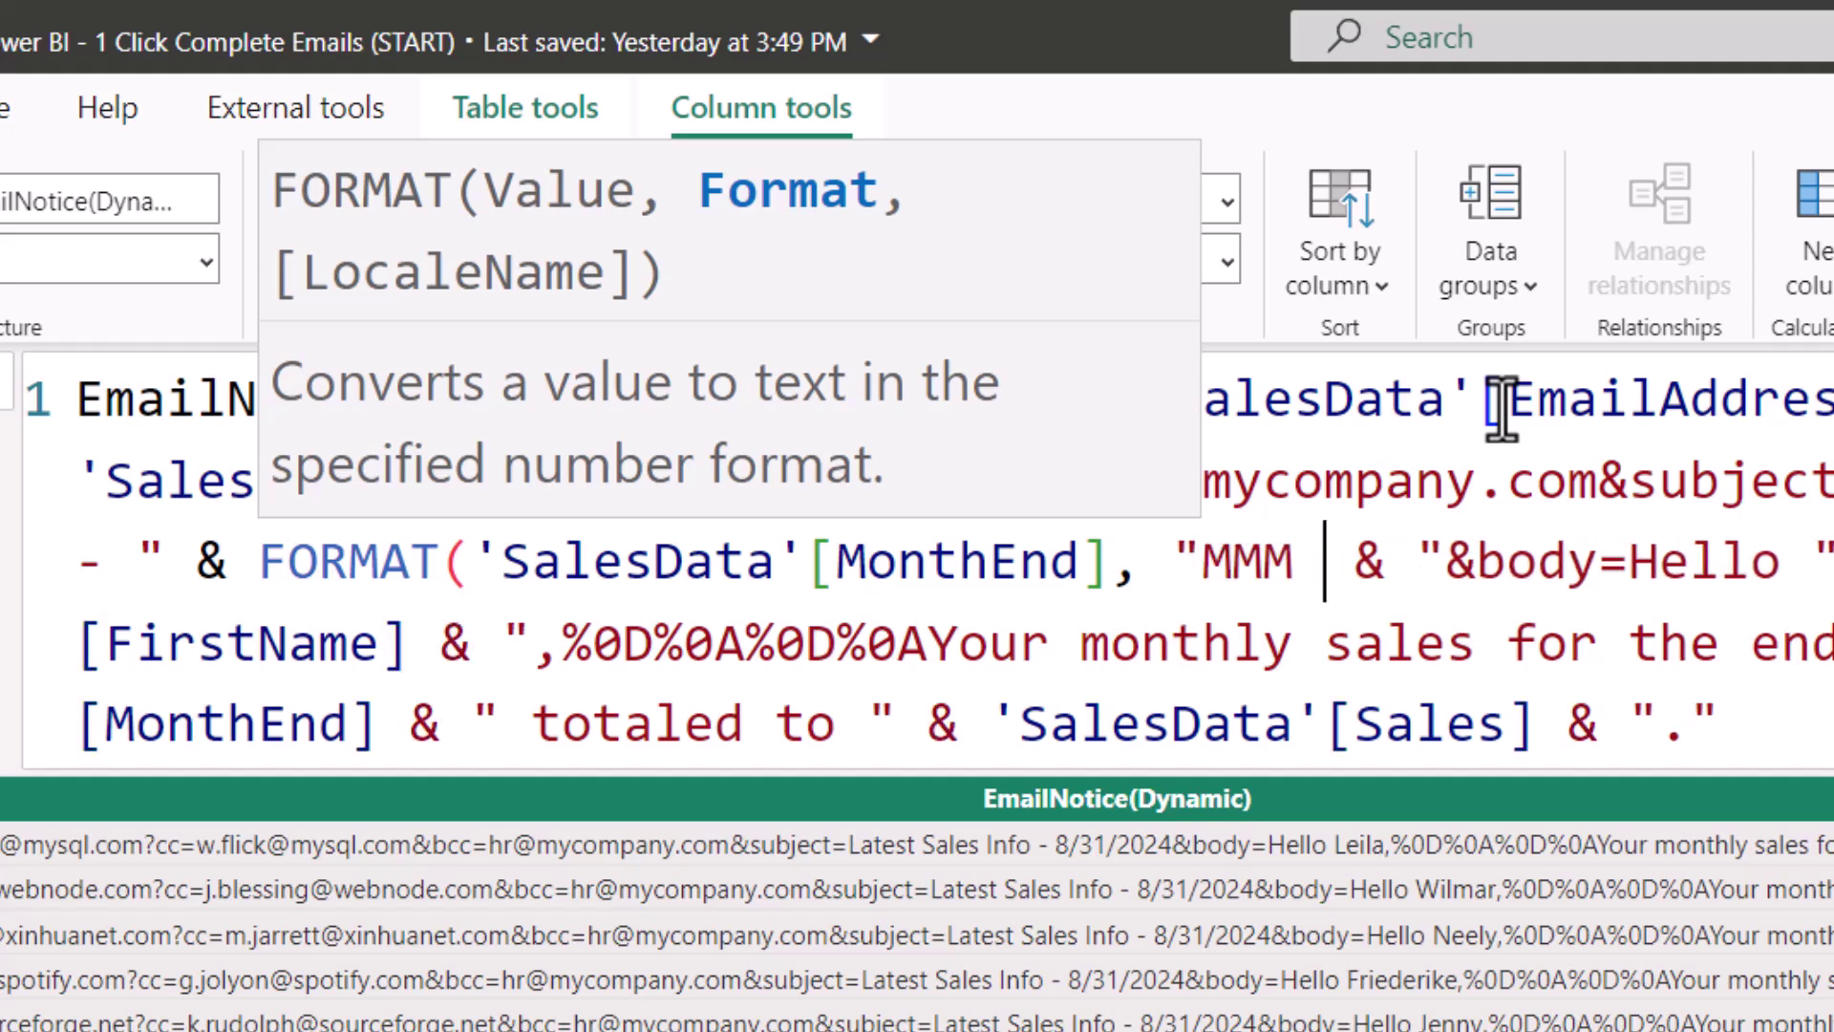
{"action": "type", "text": "Y\""}
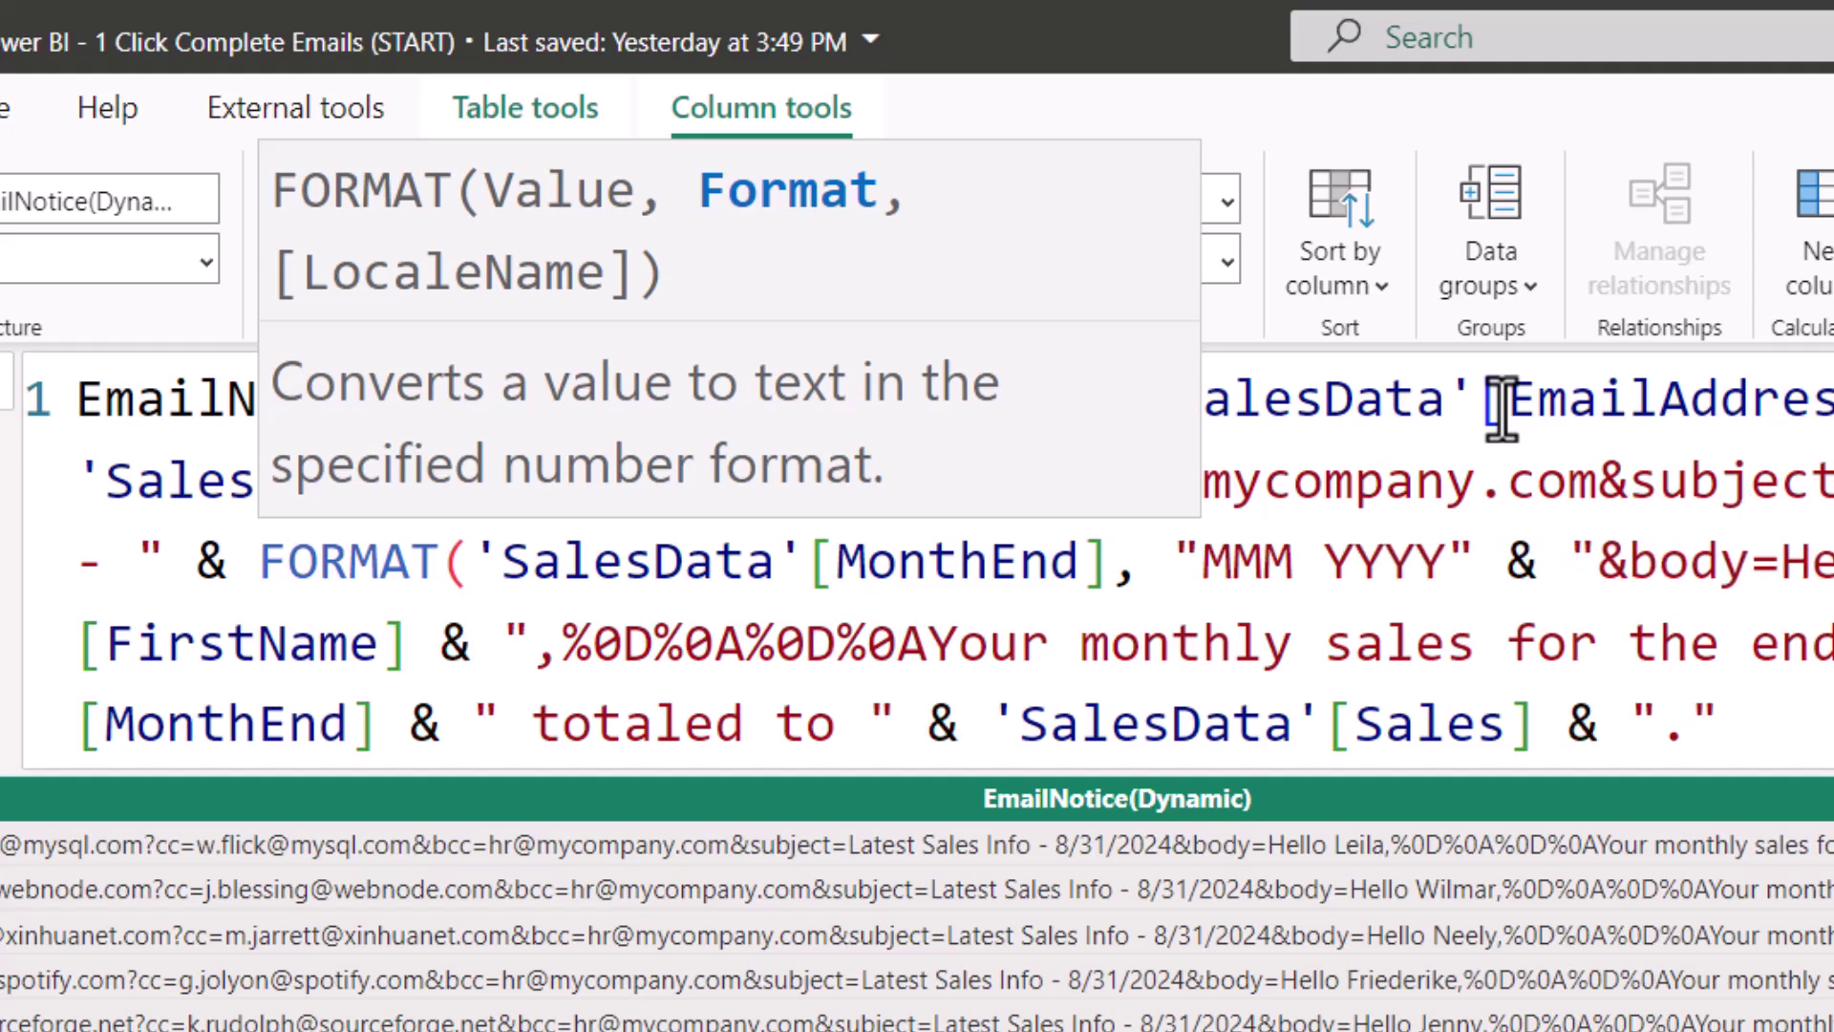
{"action": "type", "text": ")"}
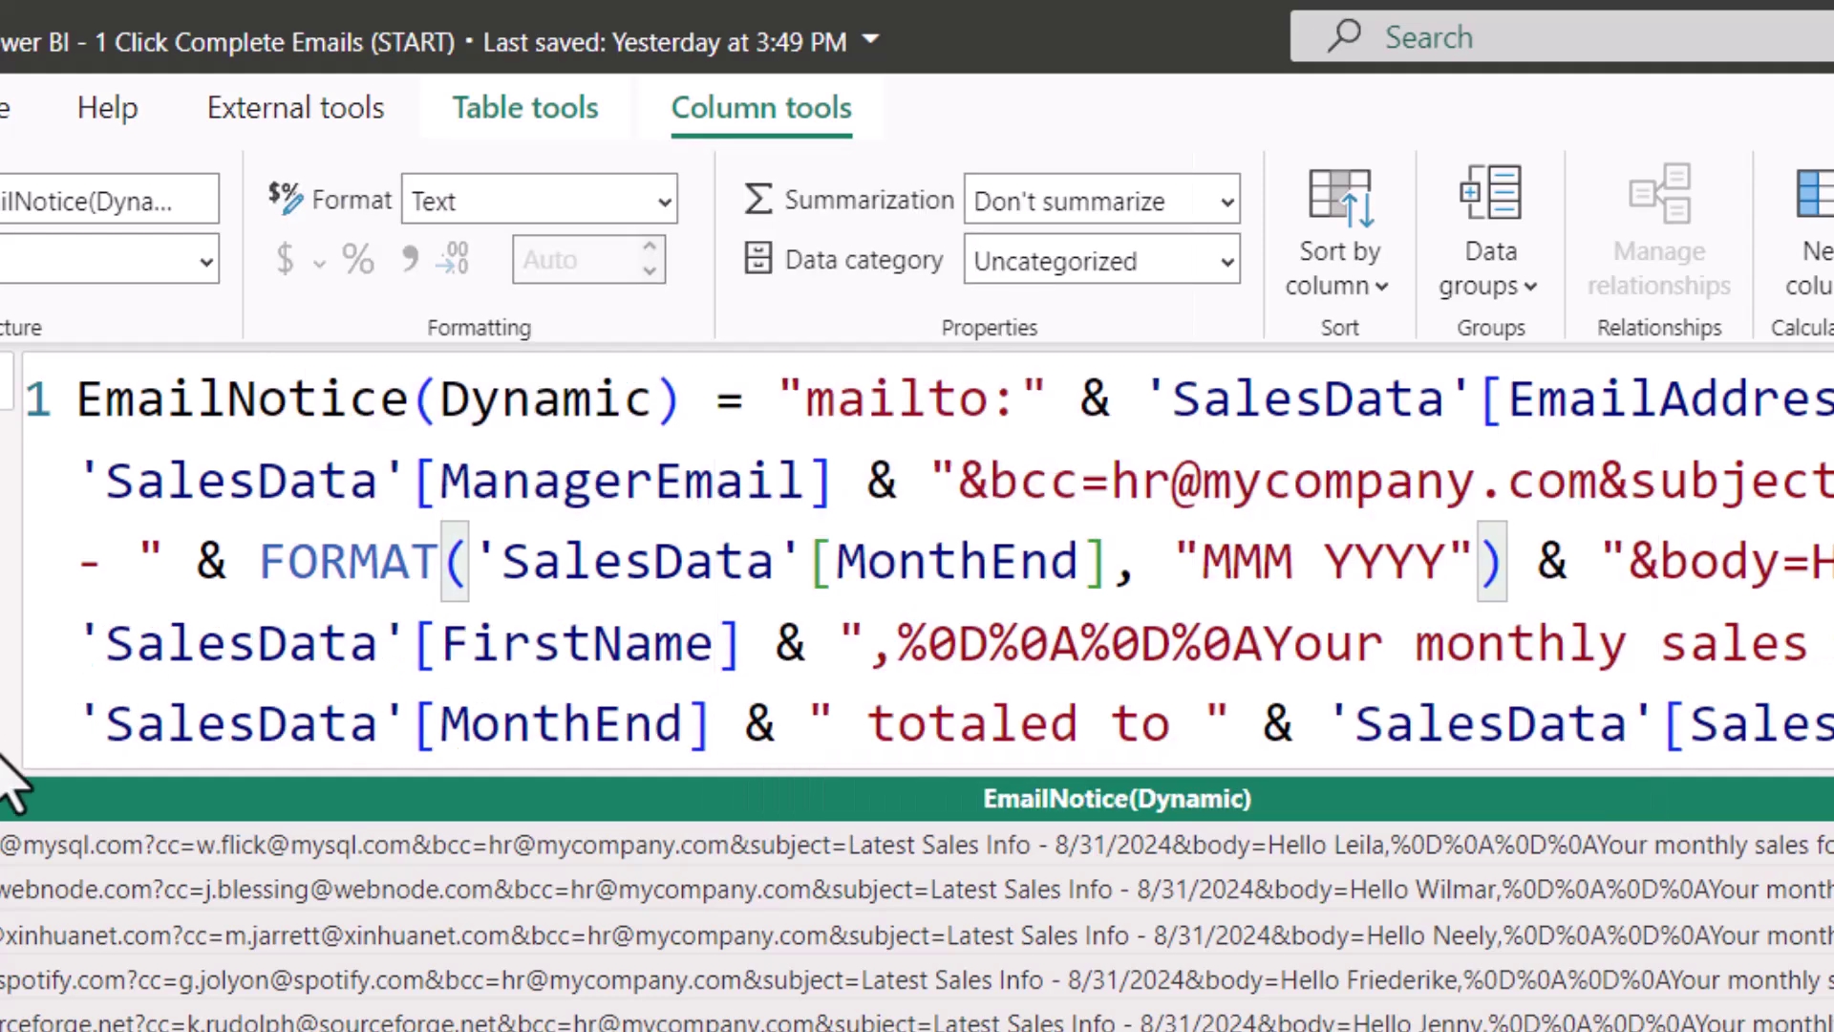
Step: Wrap the body's second 'SalesData'[MonthEnd] reference in FORMAT(..., "MMM YYYY") as well
{"action": "left_click_drag", "start_coordinate": [81, 723], "coordinate": [712, 726]}
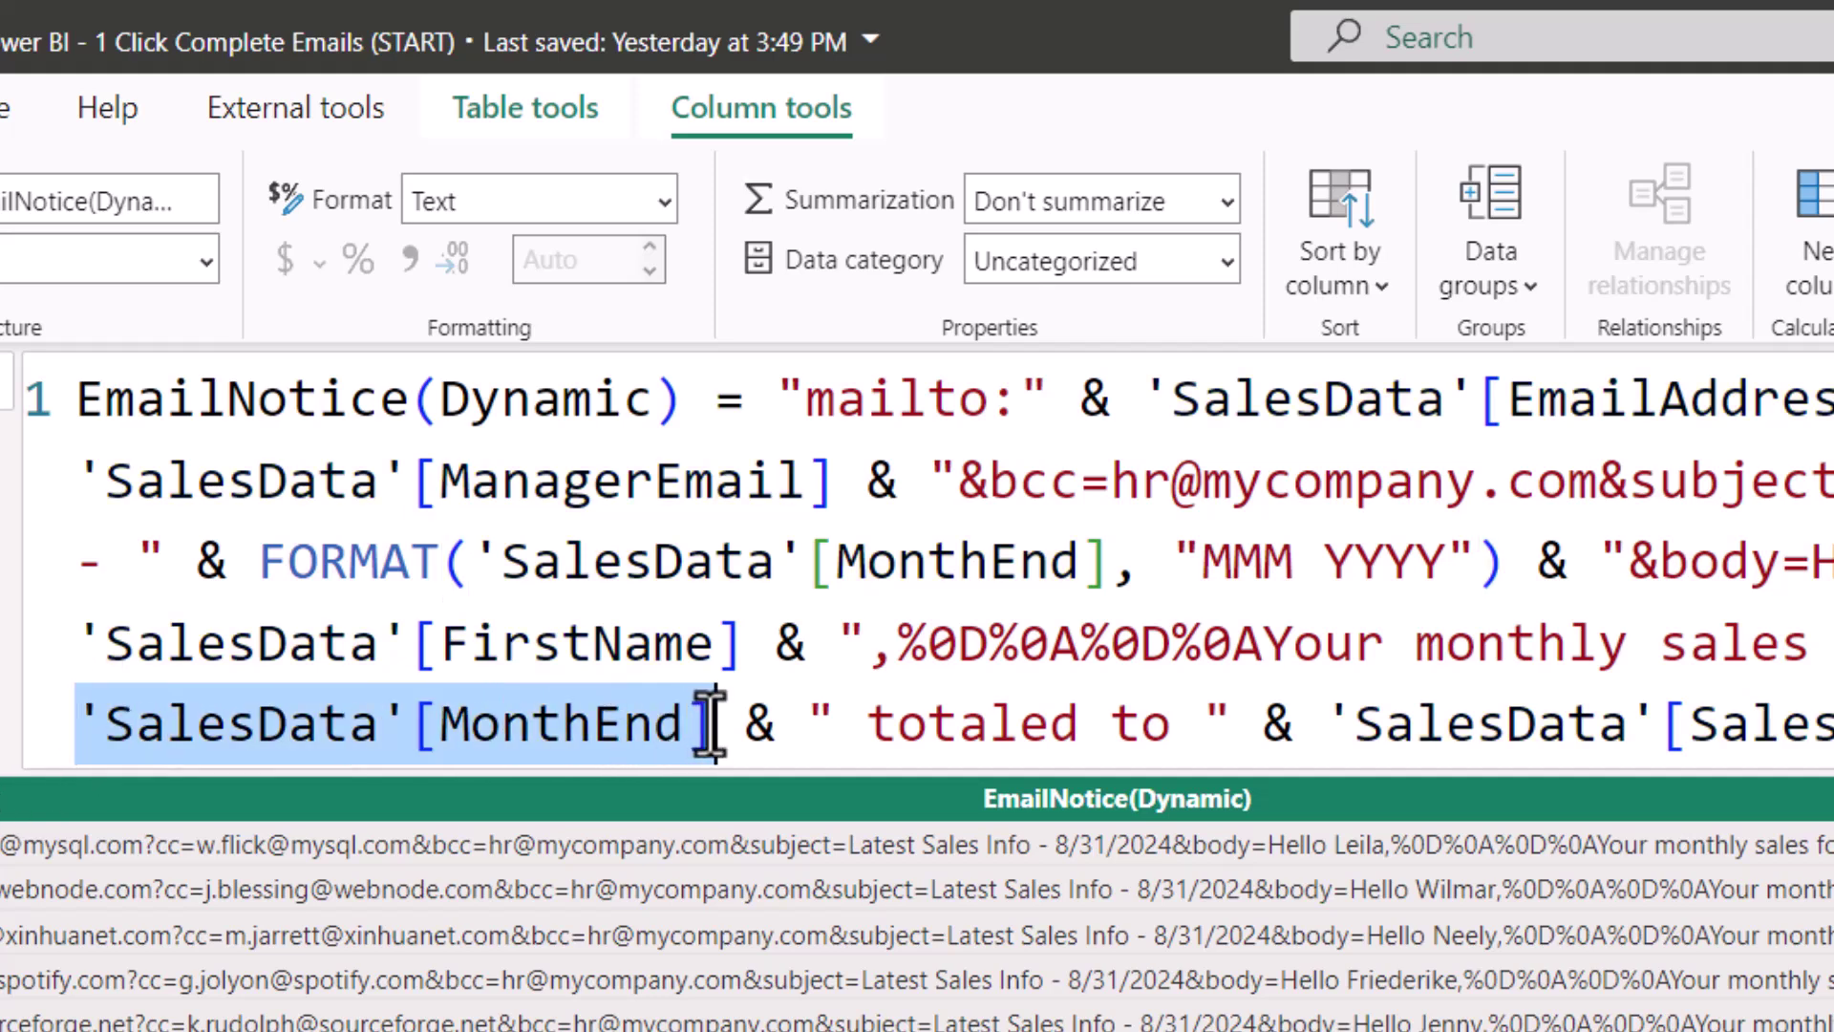
{"action": "key", "text": "Left"}
{"action": "type", "text": "FORMAT("}
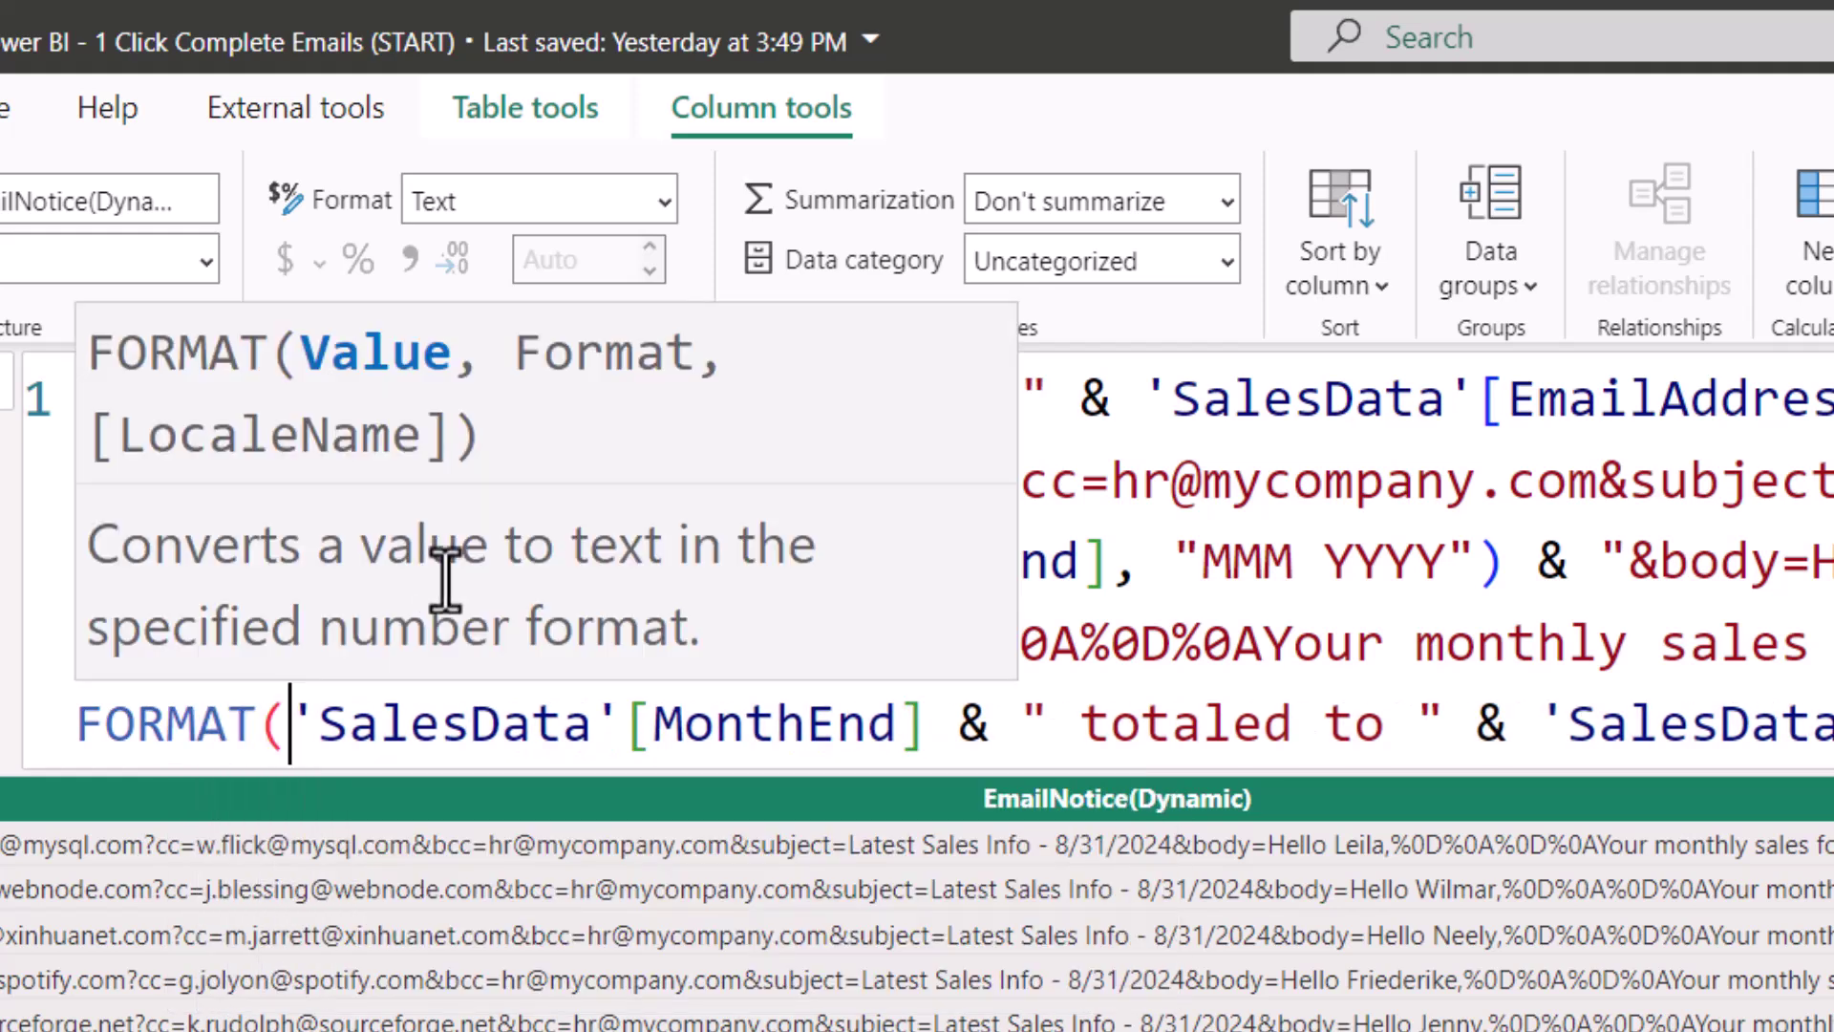
{"action": "left_click", "coordinate": [929, 728]}
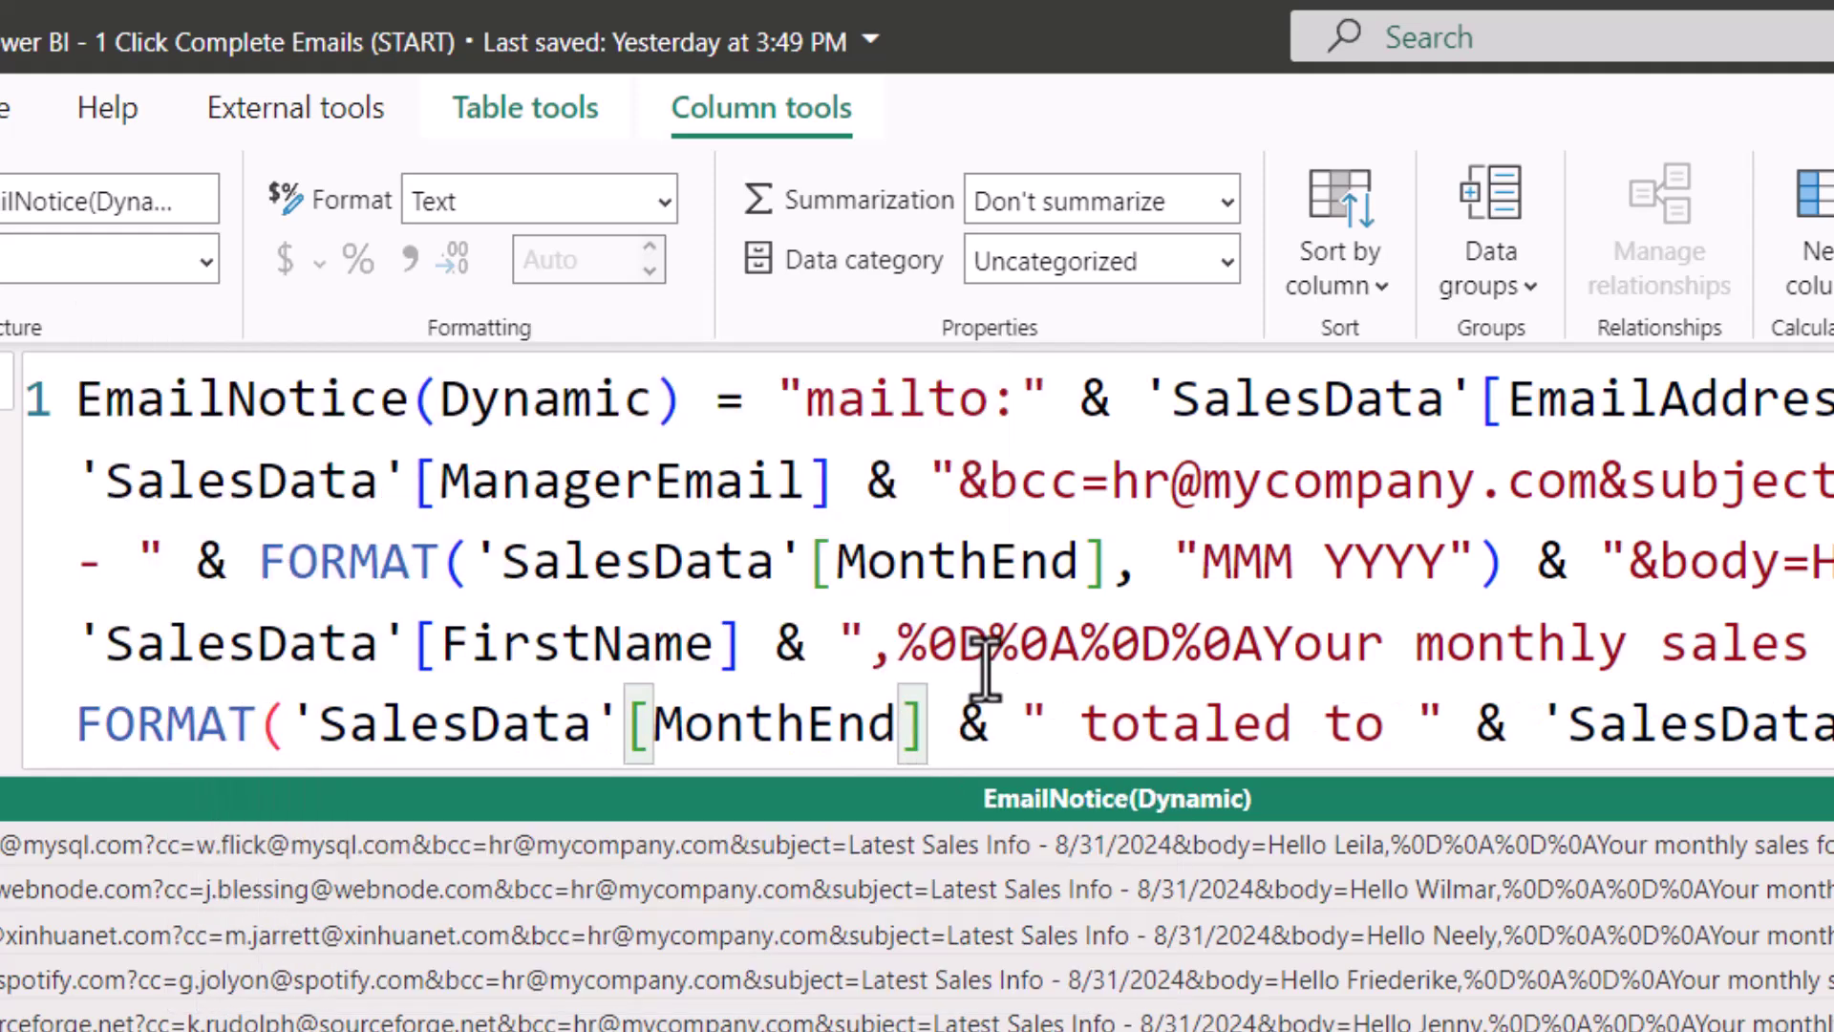
{"action": "type", "text": ", \"MMM "}
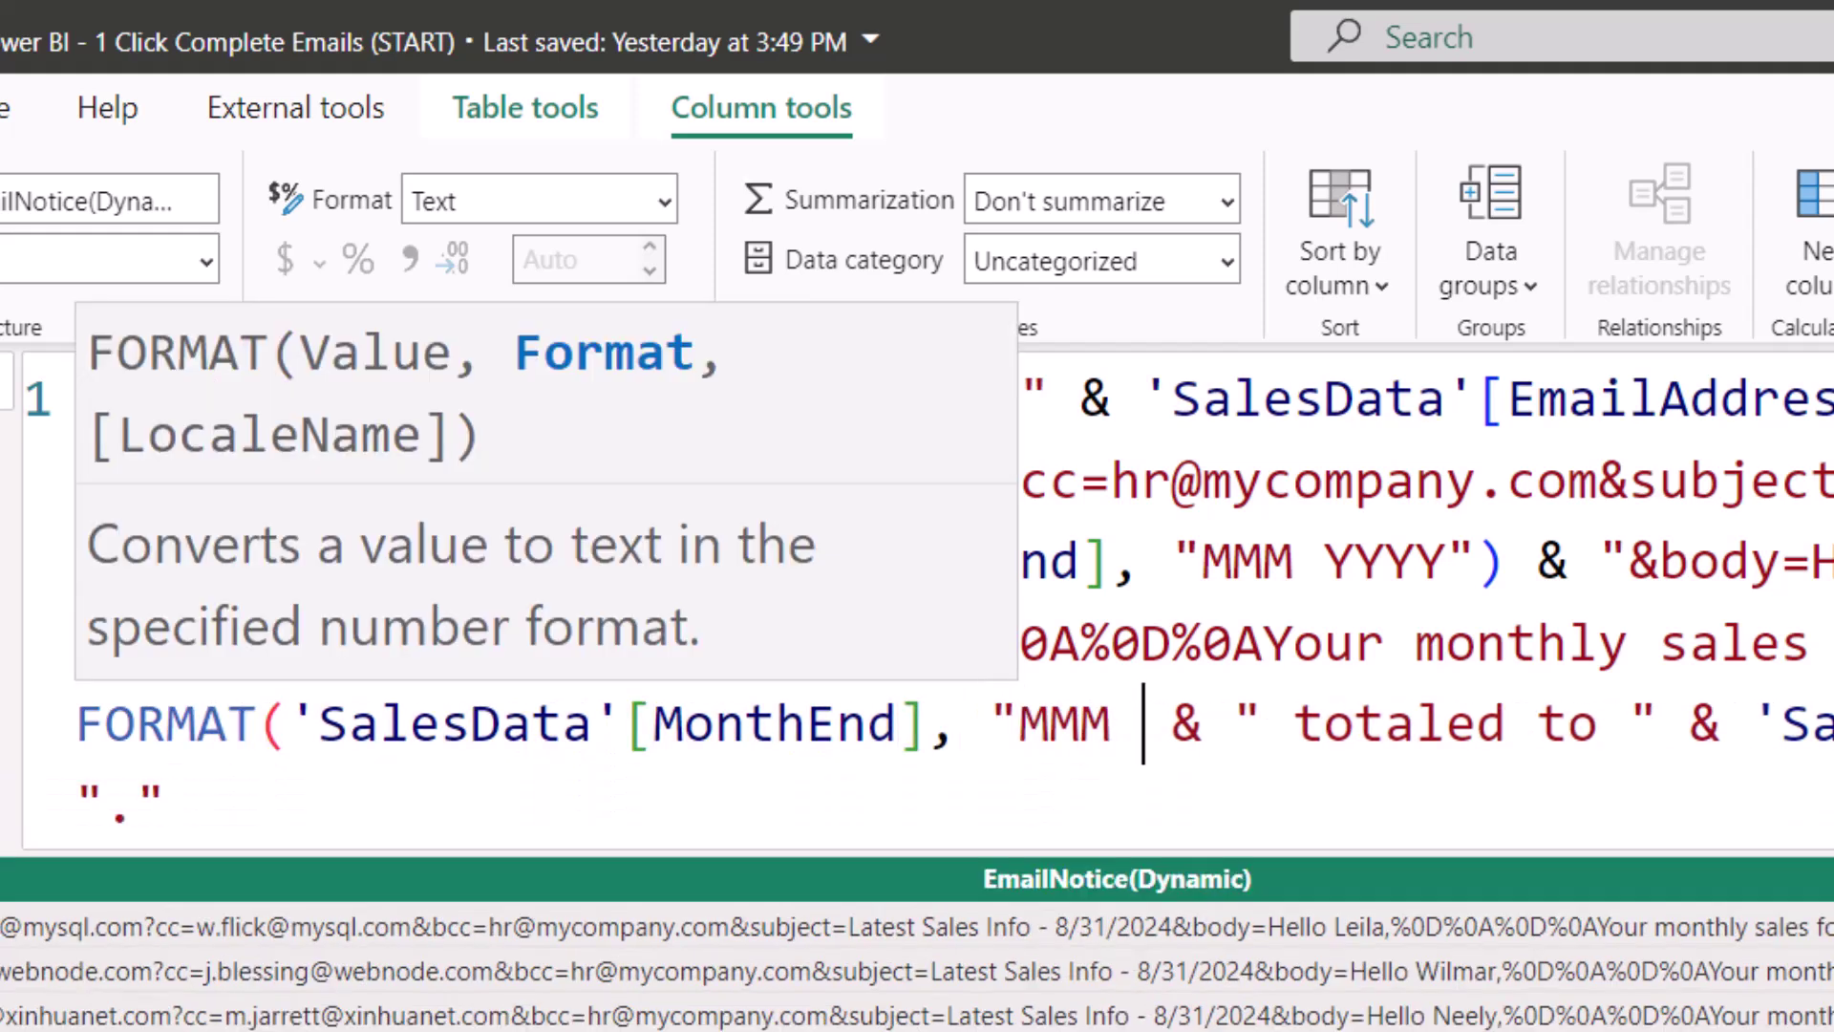
{"action": "type", "text": "YYYY\")"}
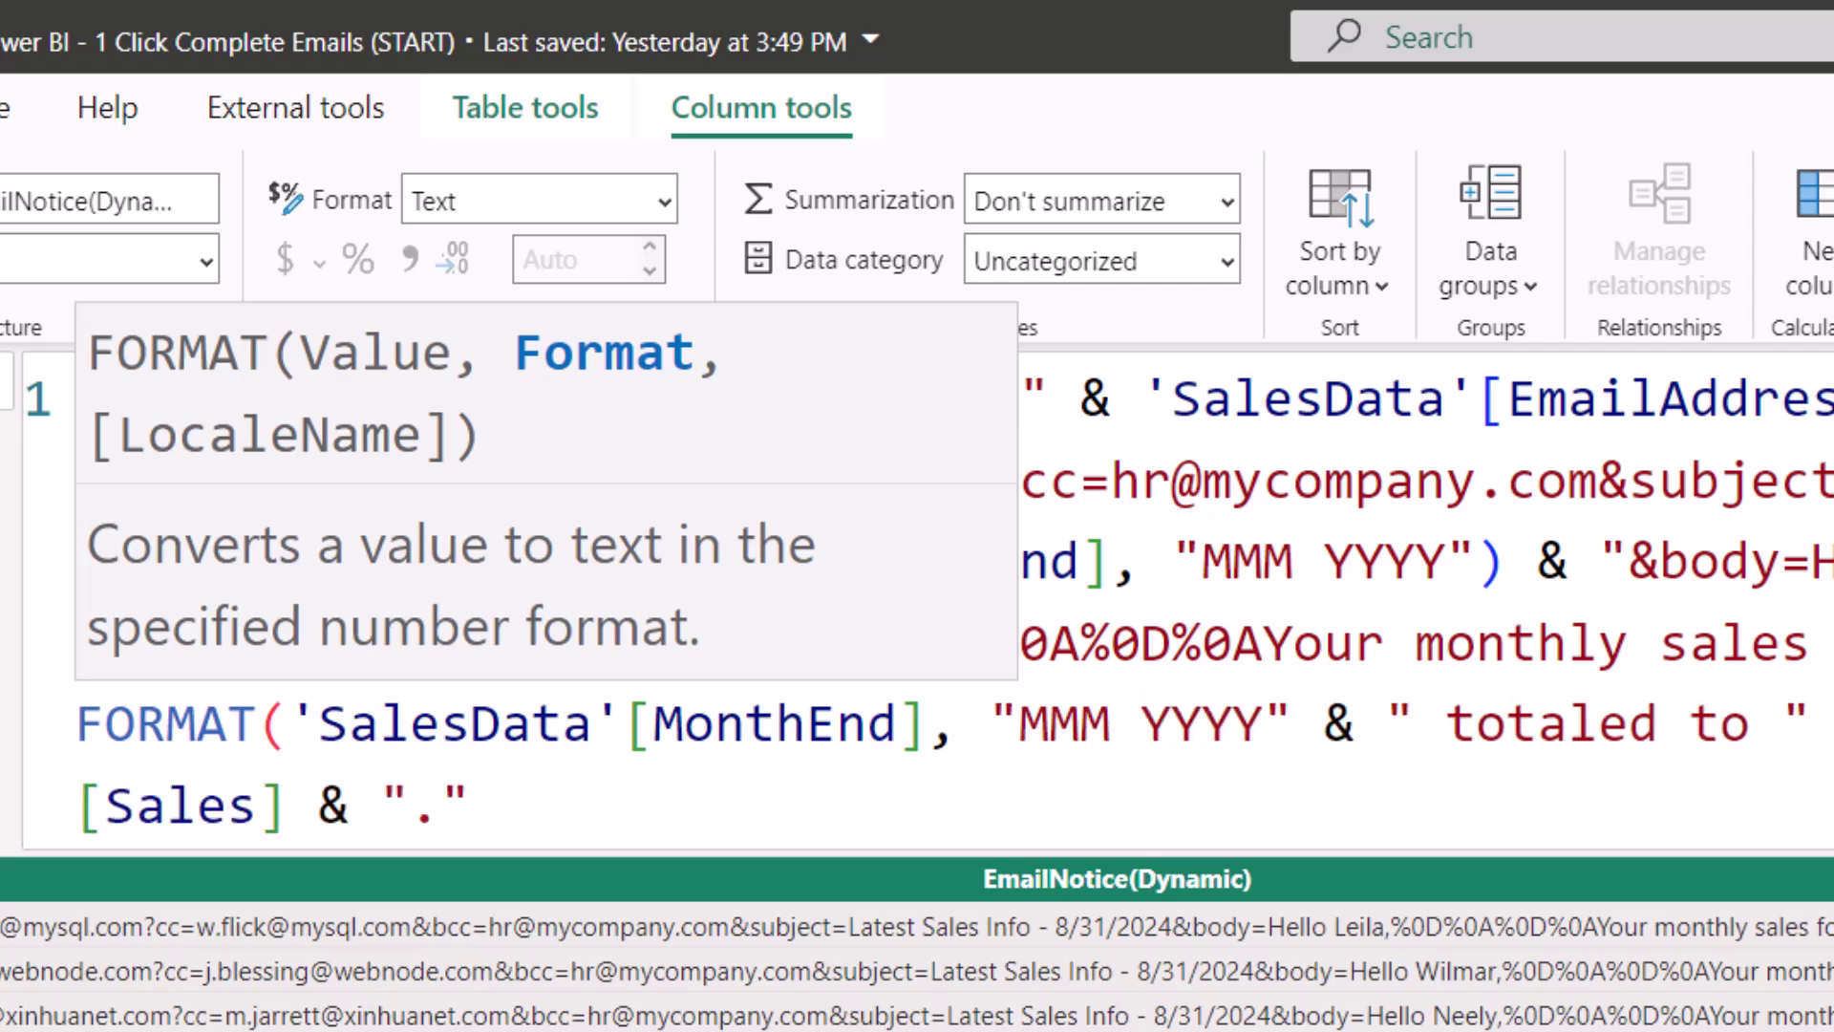
Step: Wrap 'SalesData'[Sales] in FORMAT(..., "$#,##0") and commit the EmailNotice(Dynamic) formula
{"action": "left_click_drag", "start_coordinate": [1434, 585], "coordinate": [202, 640]}
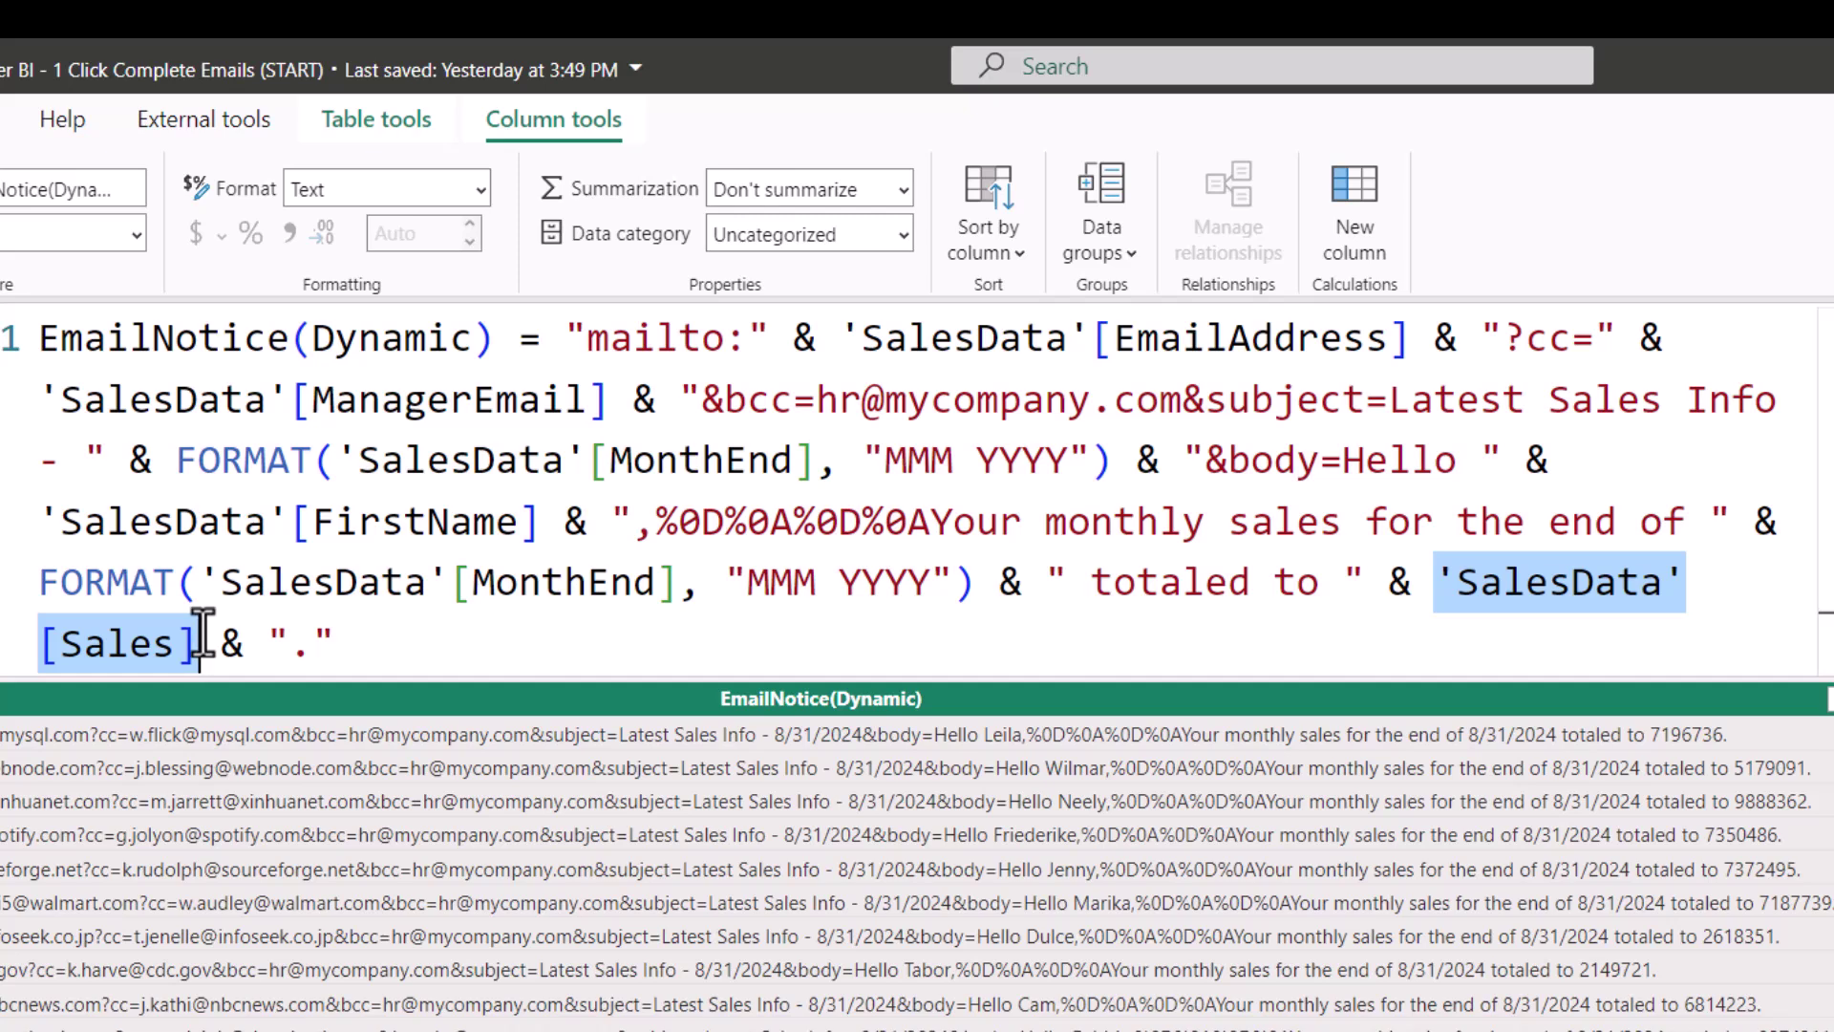
{"action": "key", "text": "Left"}
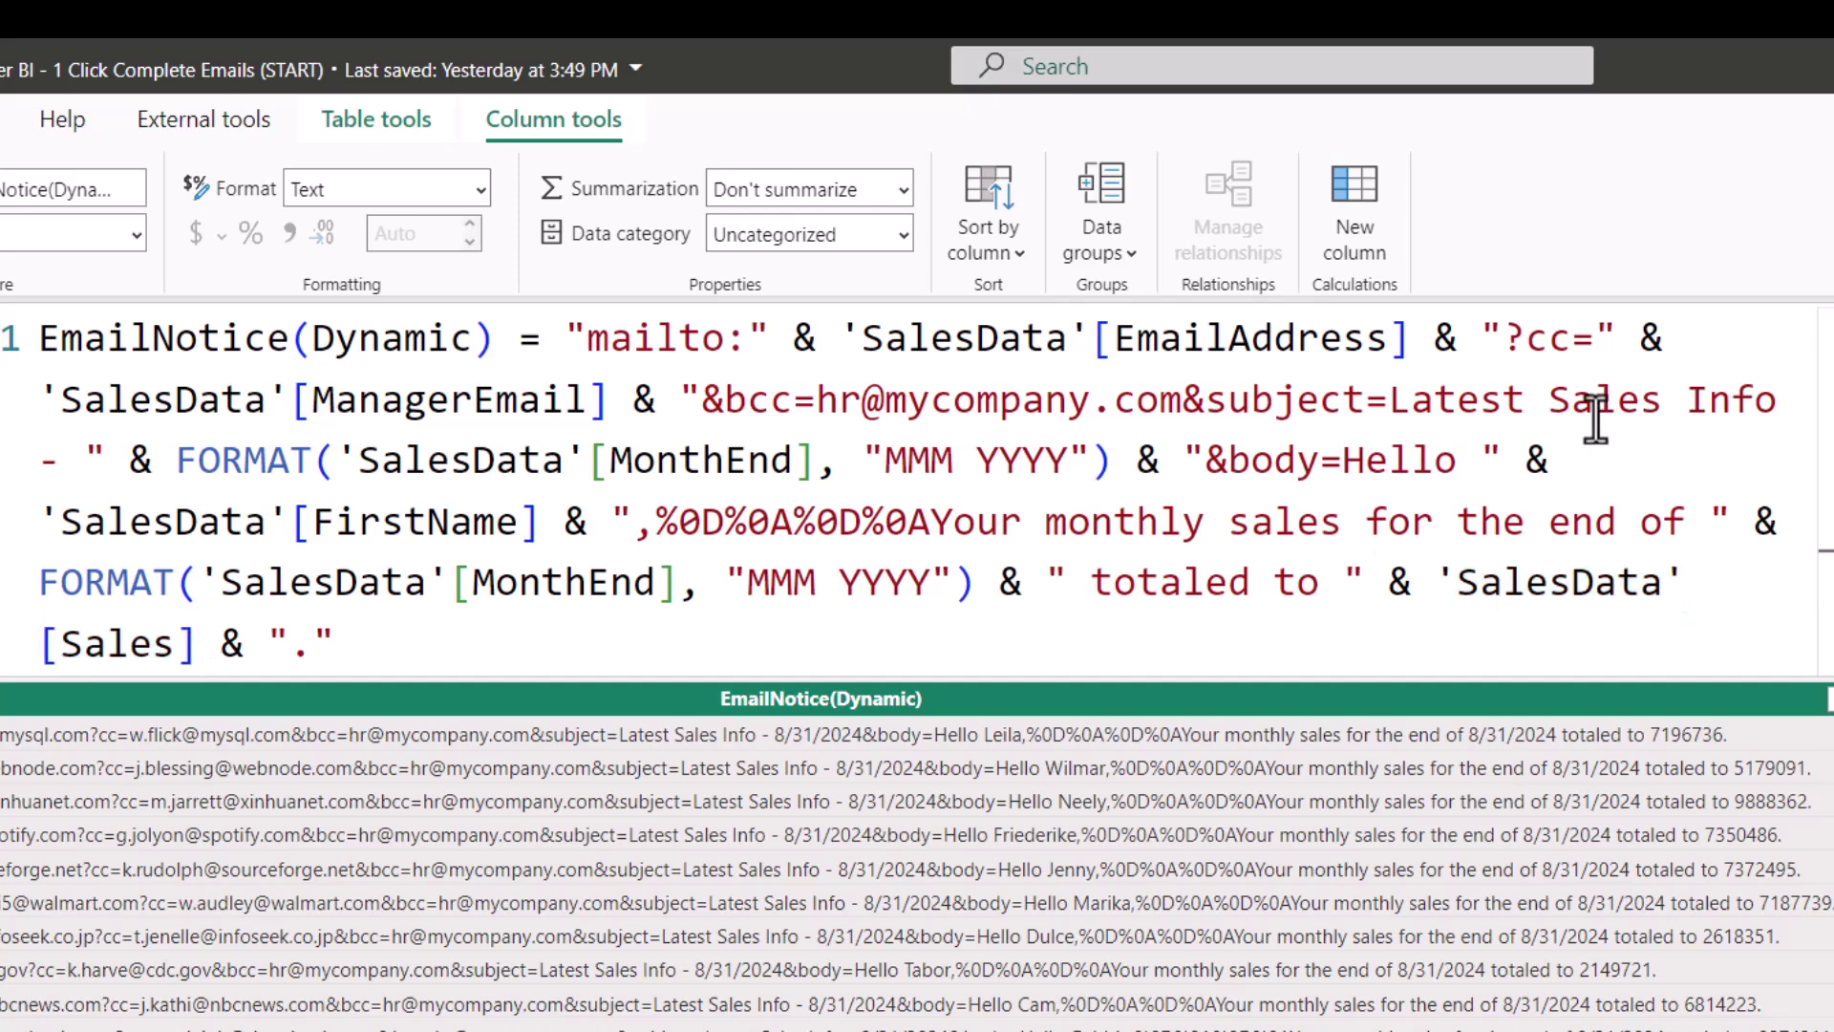
{"action": "type", "text": "FORMAT"}
{"action": "type", "text": "('SalesData"}
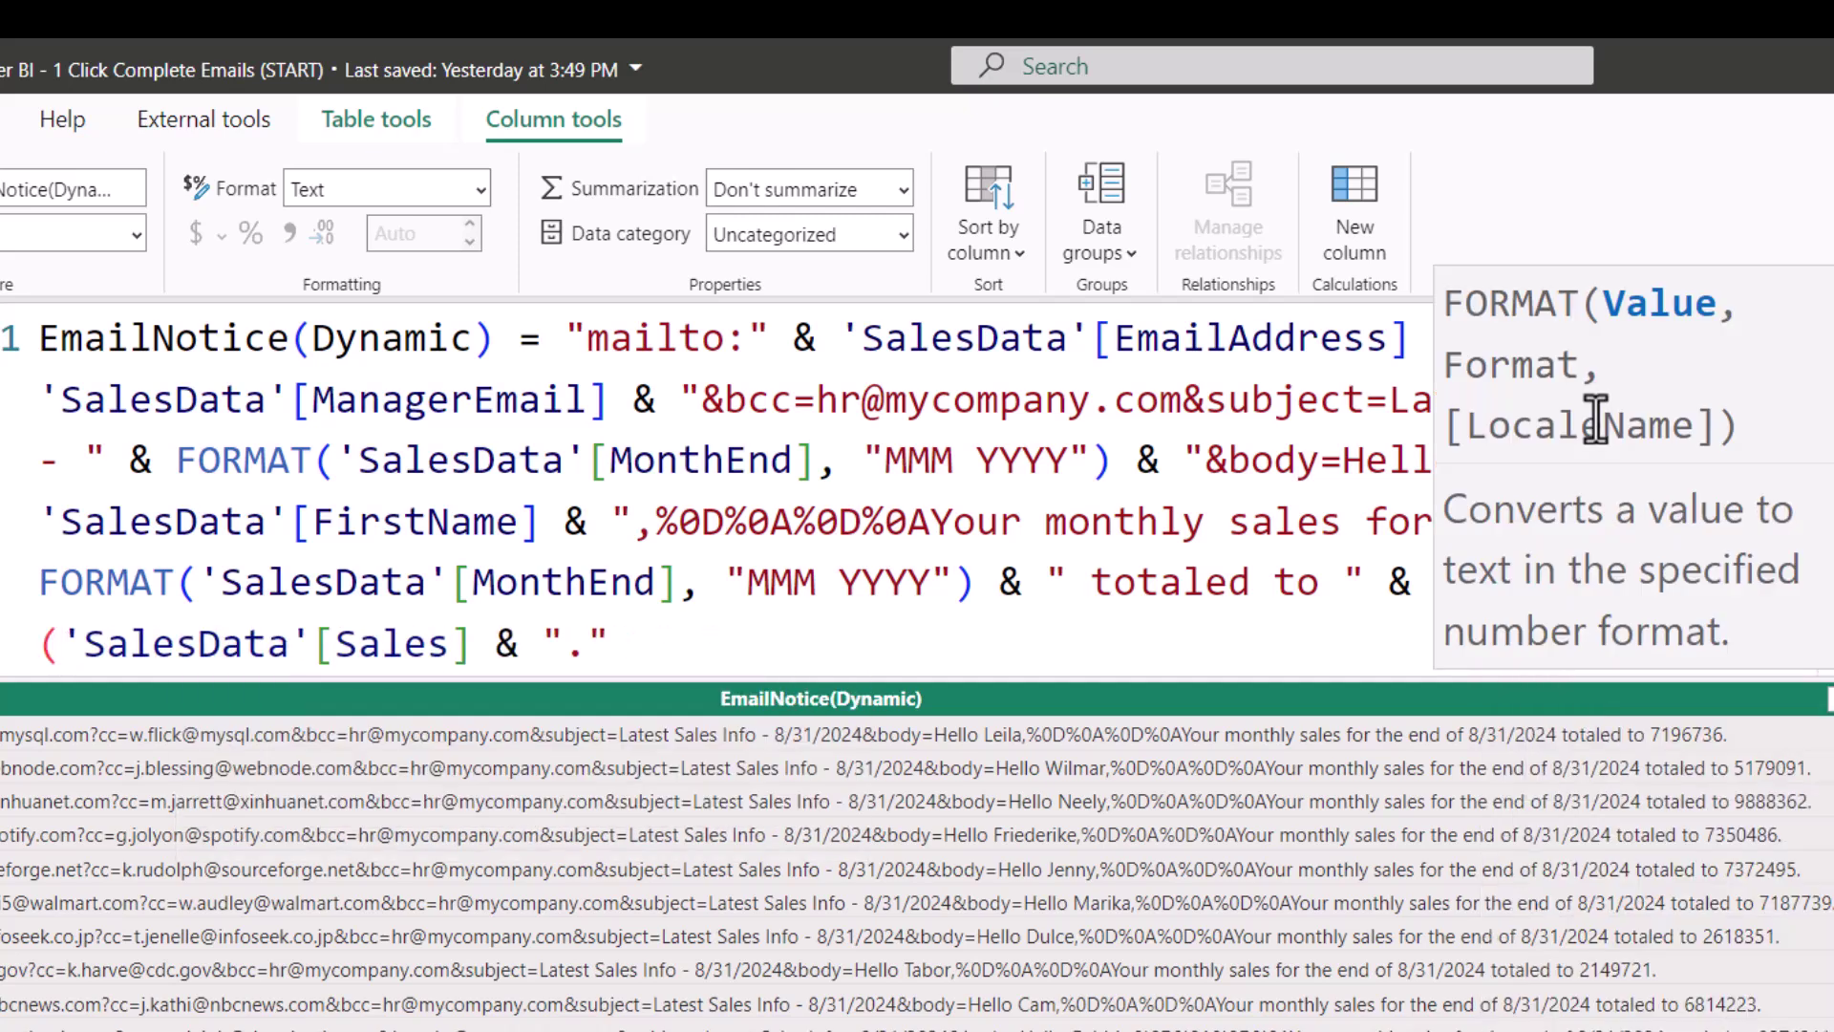
{"action": "left_click", "coordinate": [471, 647]}
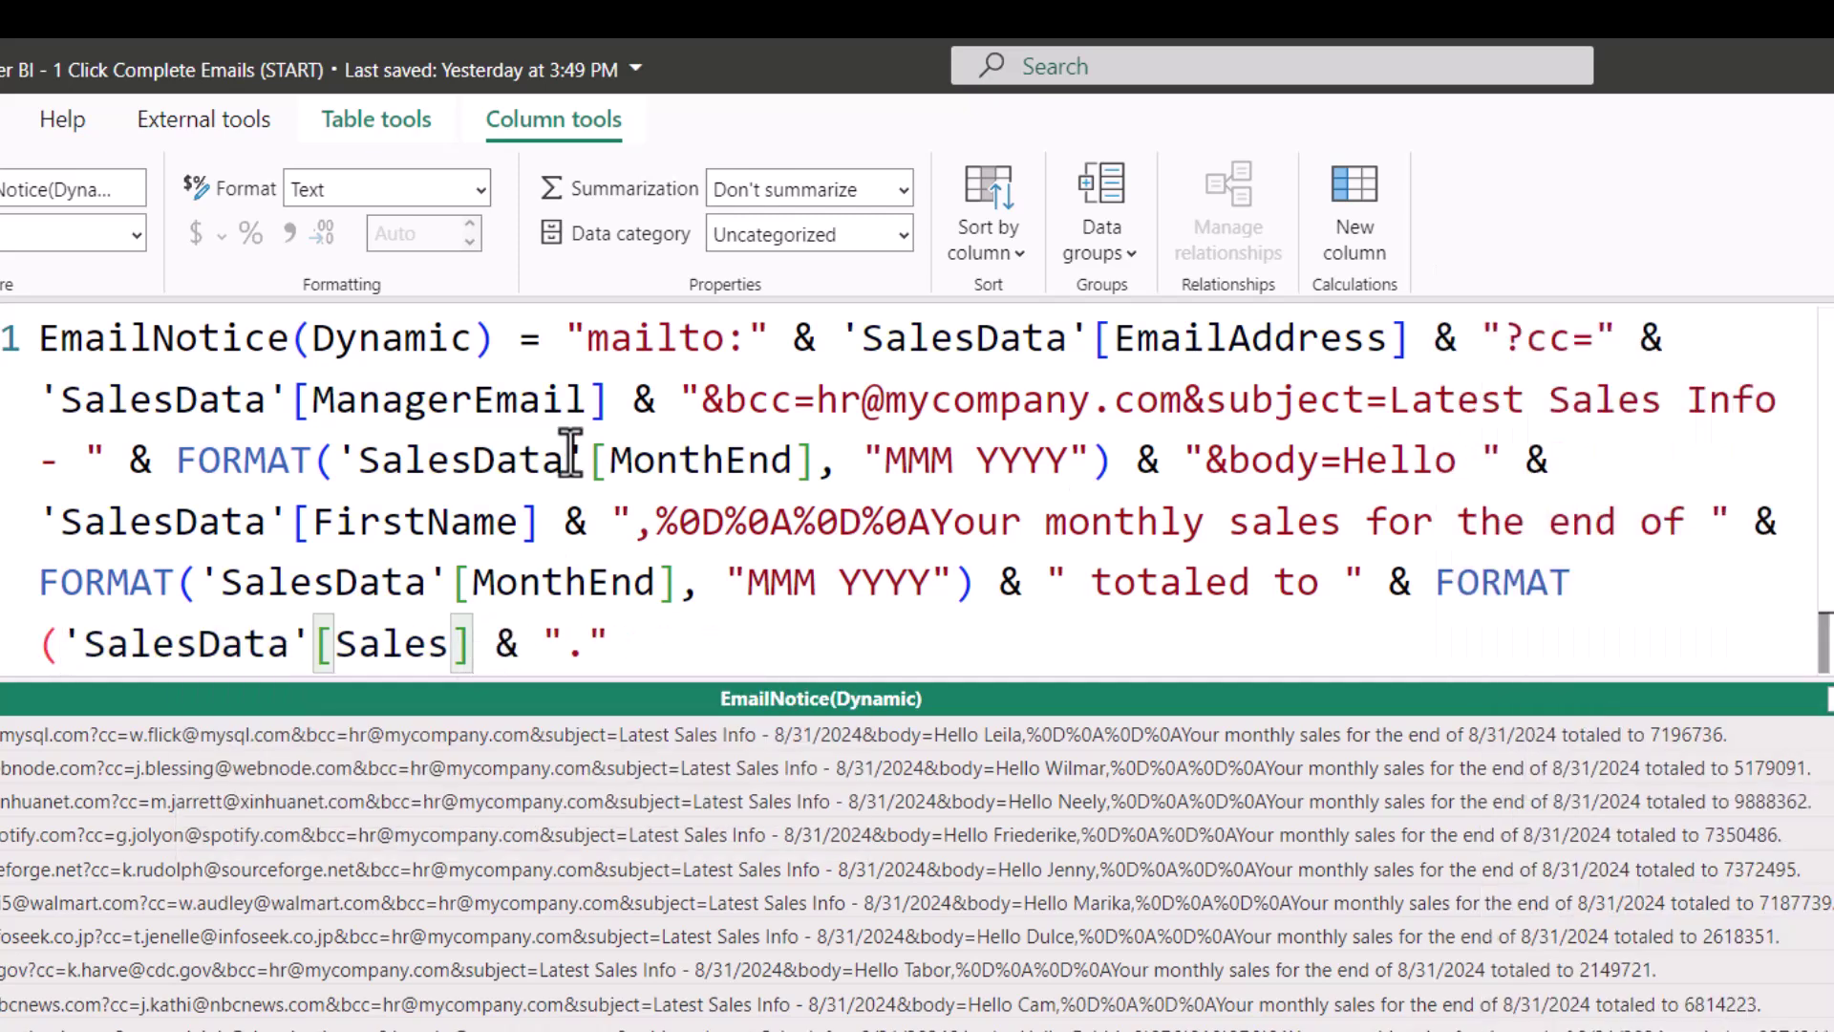
{"action": "type", "text": ", \"$"}
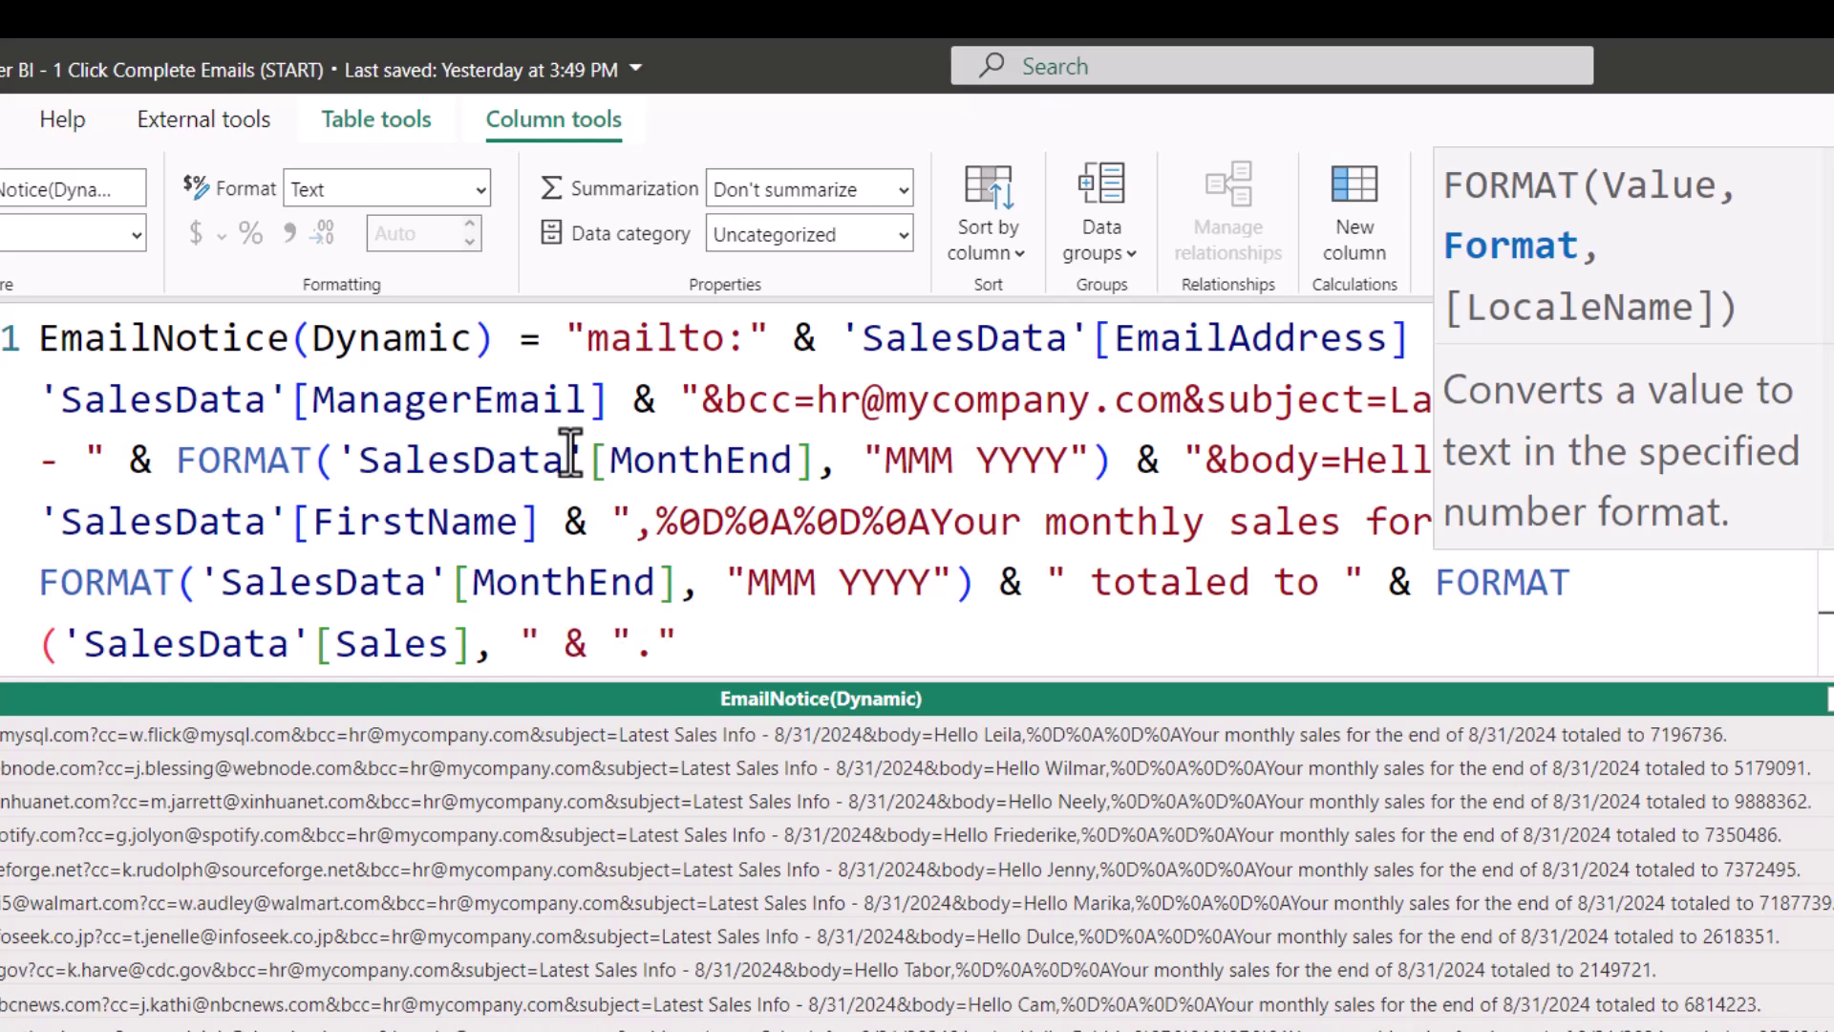
{"action": "type", "text": "#,##0"}
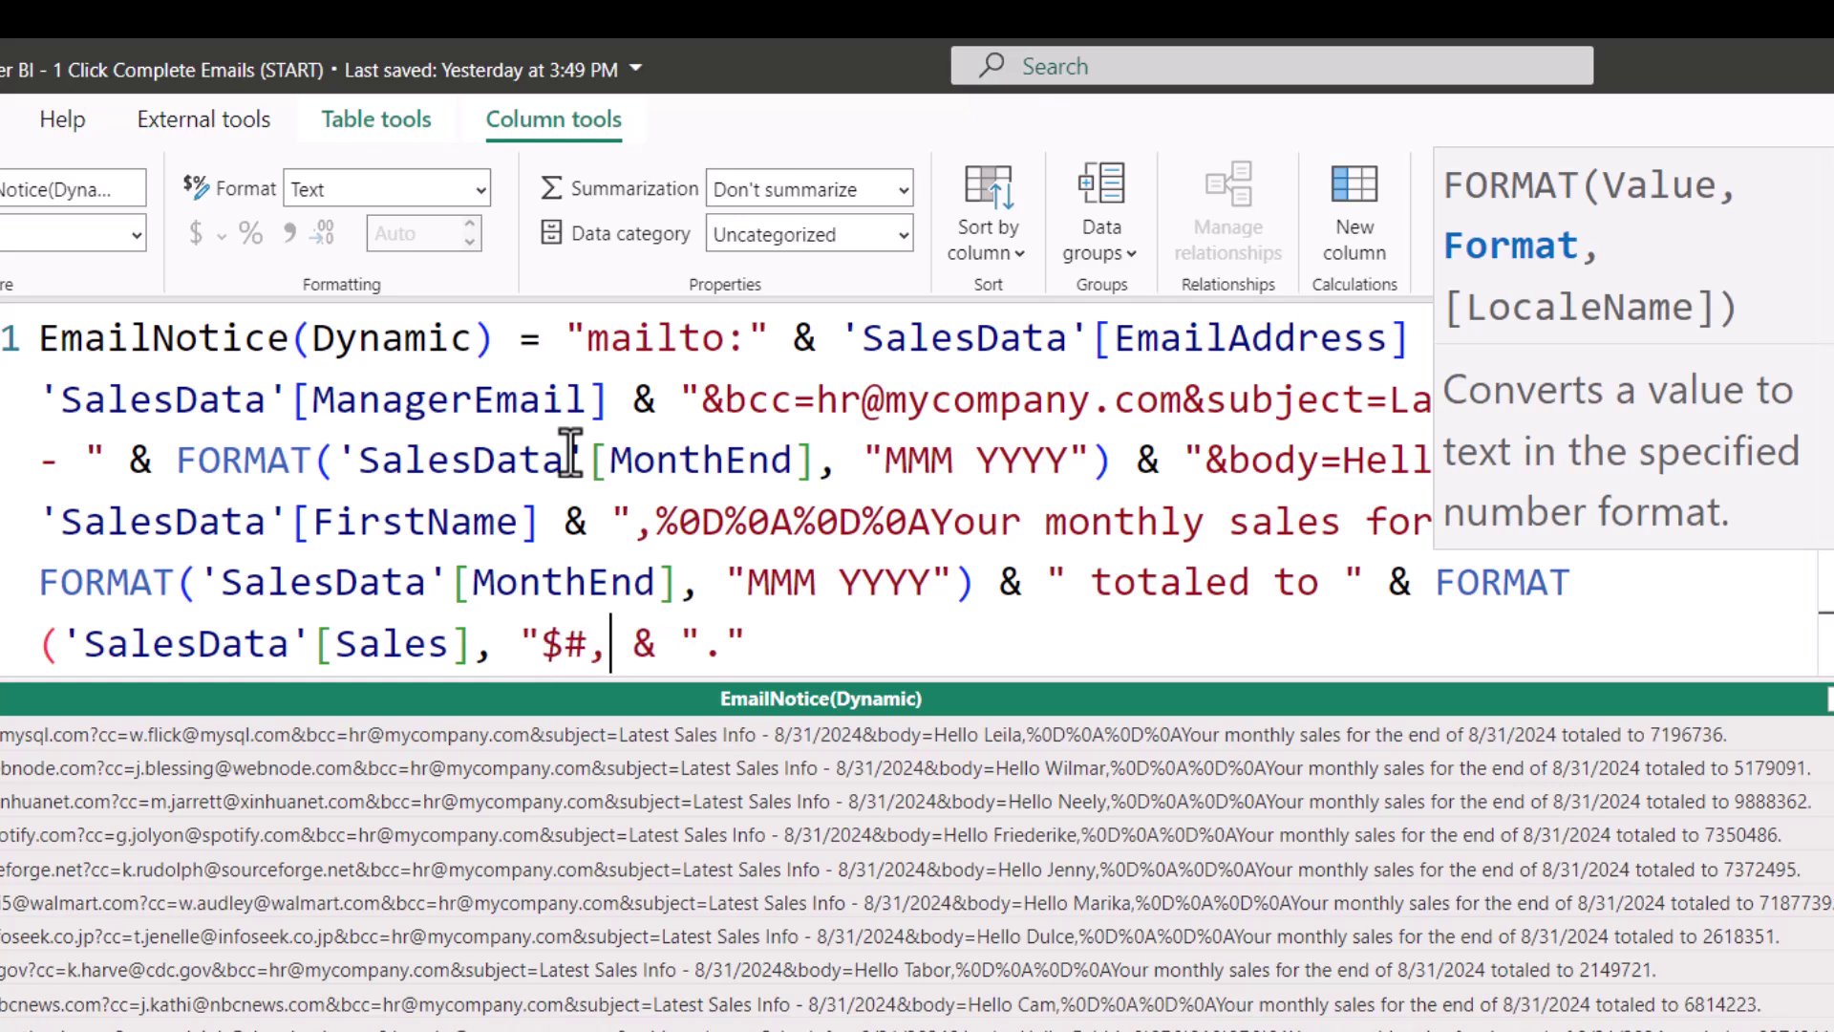
{"action": "type", "text": "\")"}
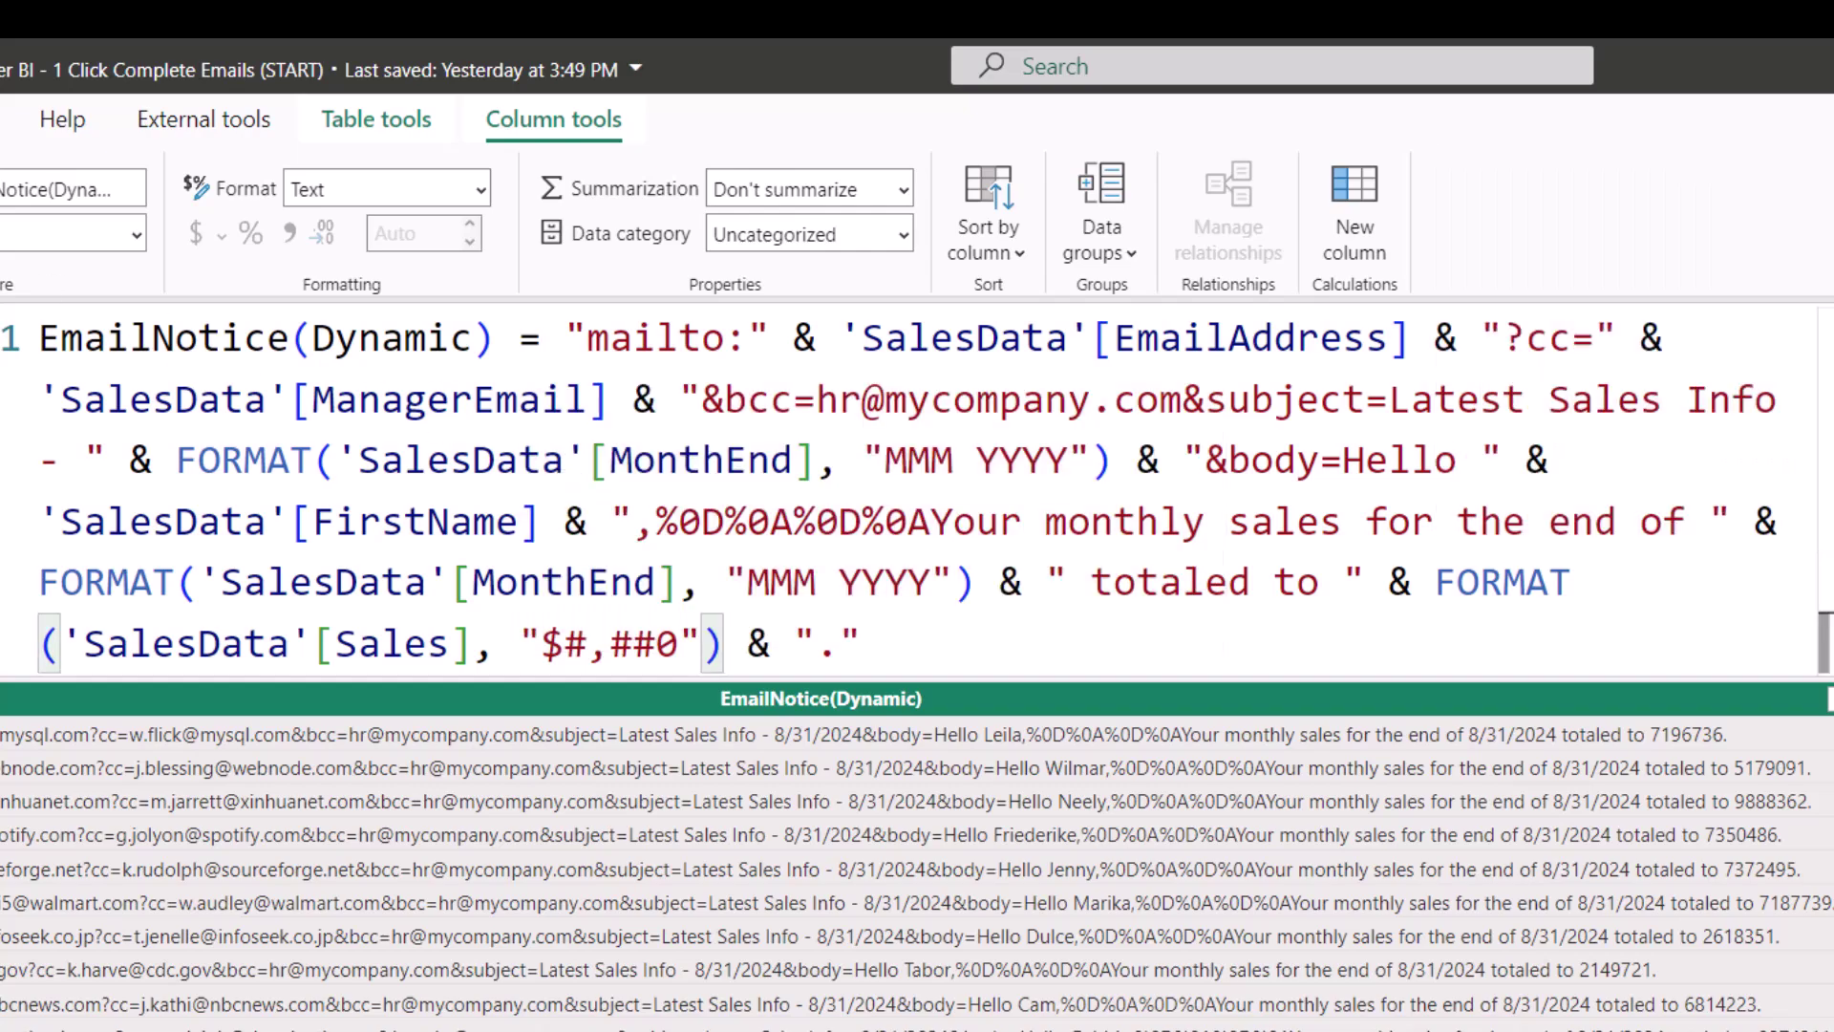
{"action": "key", "text": "Return"}
Step: Back on the report, open the $4,159,047 salesperson's email showing the month as Aug 2024
{"action": "left_click", "coordinate": [24, 226]}
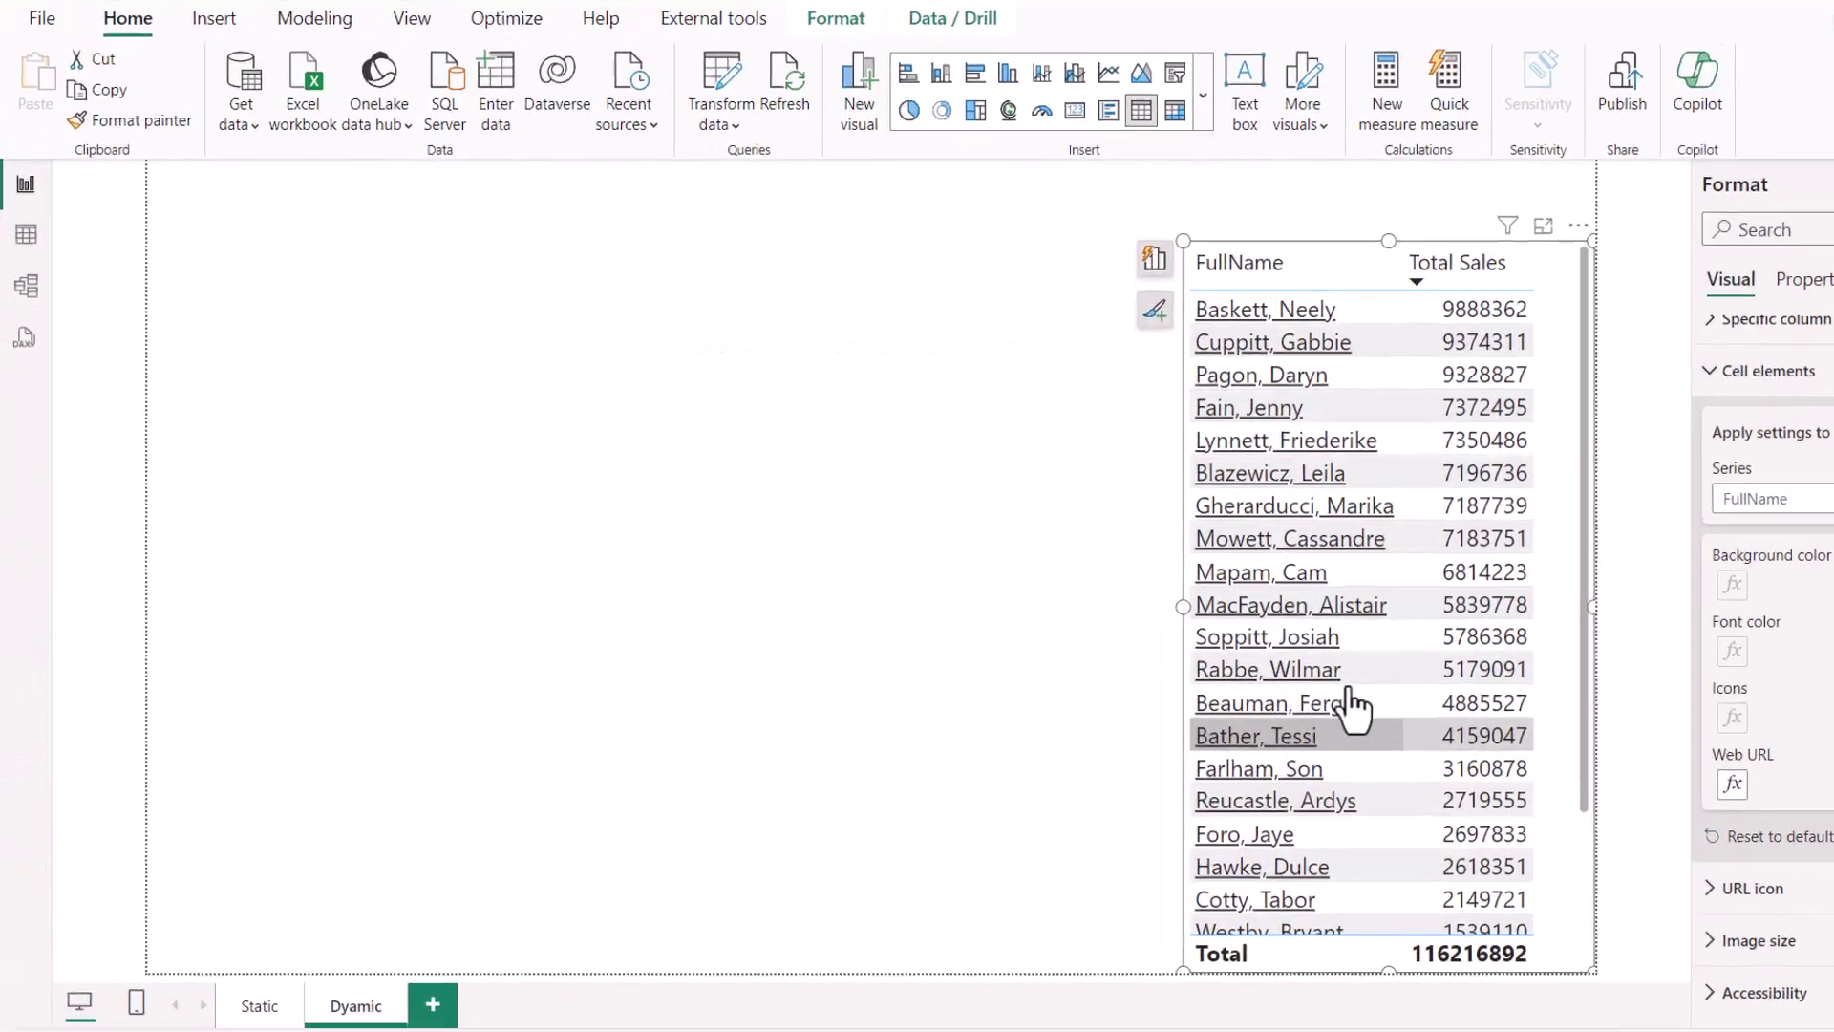
{"action": "left_click", "coordinate": [1319, 734]}
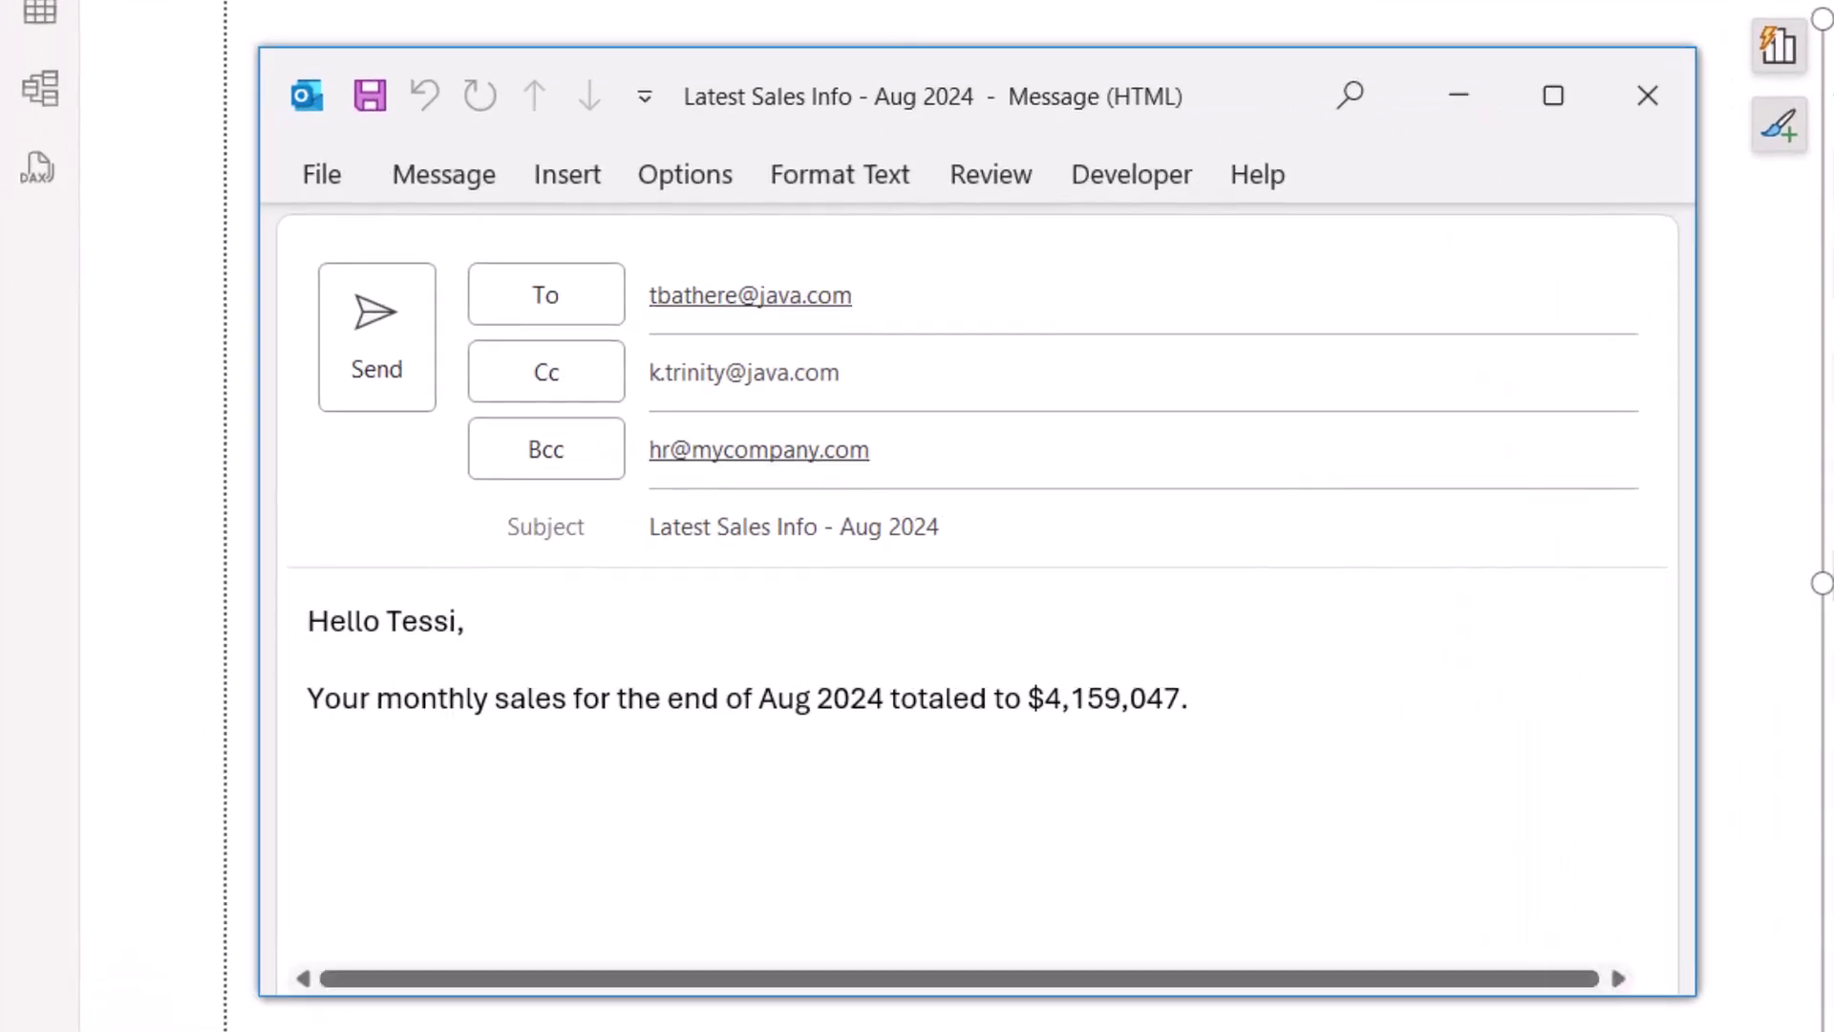